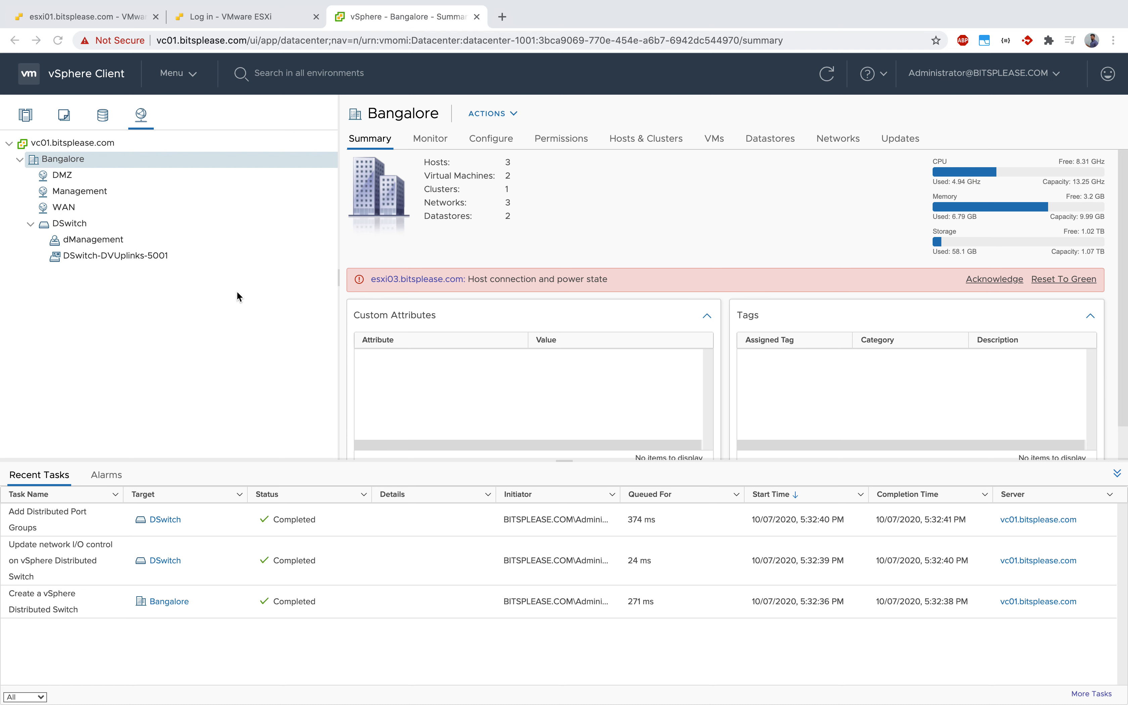
# Start a new distributed port group on DSwitch, check the DMZ network name on esxi01's vSwitch0, and name the group dDMZ
pyautogui.click(79, 224)
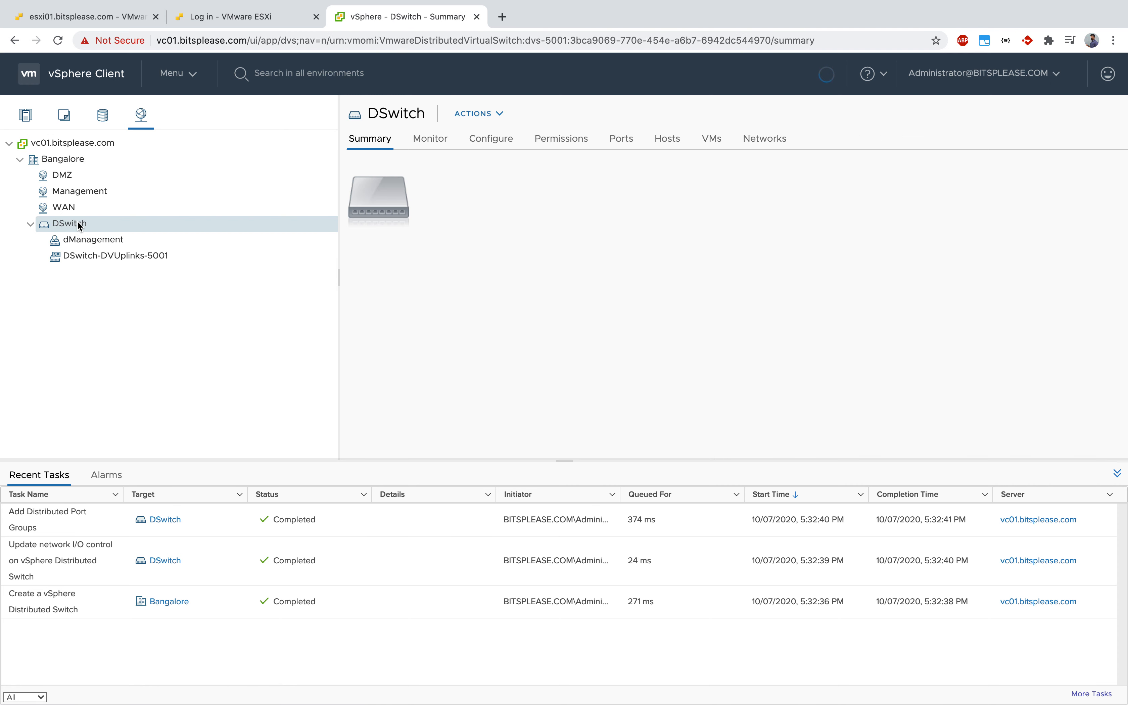
pyautogui.rightClick(80, 225)
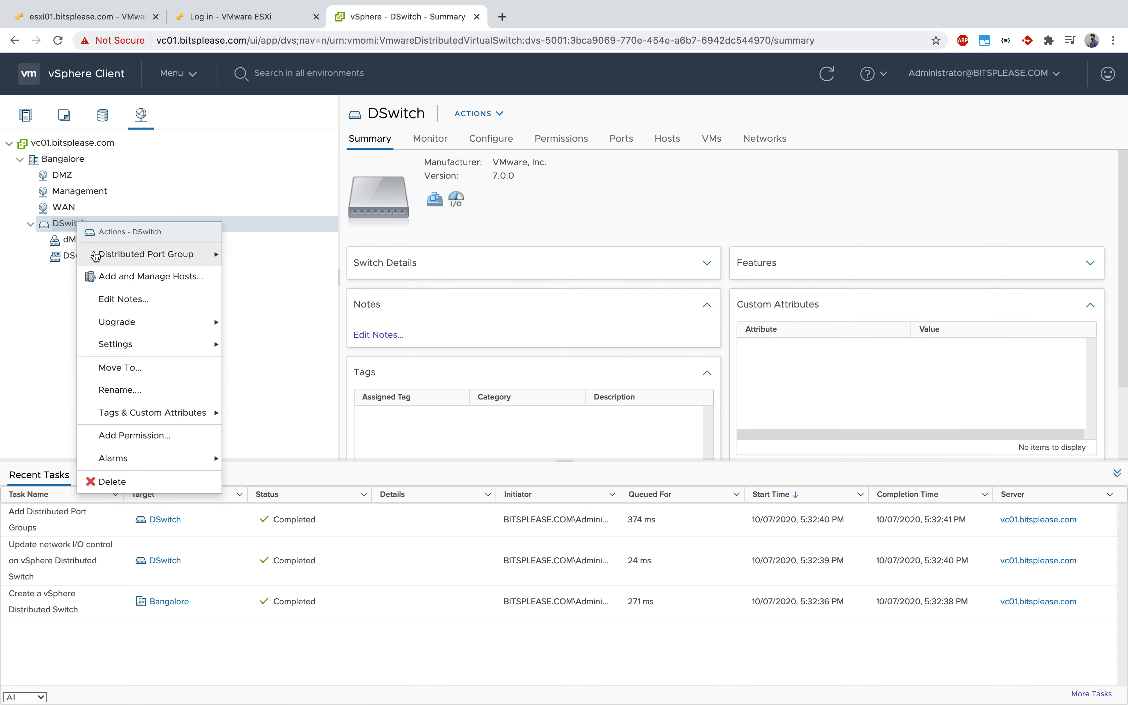
pyautogui.moveTo(196, 254)
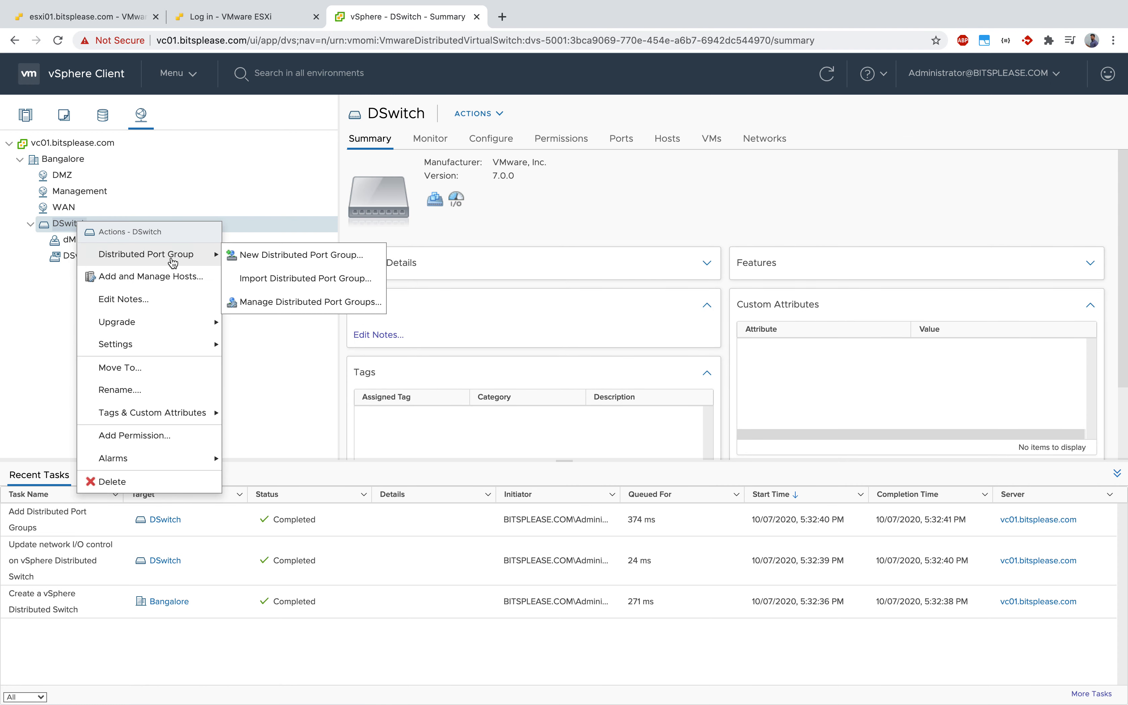
pyautogui.click(291, 256)
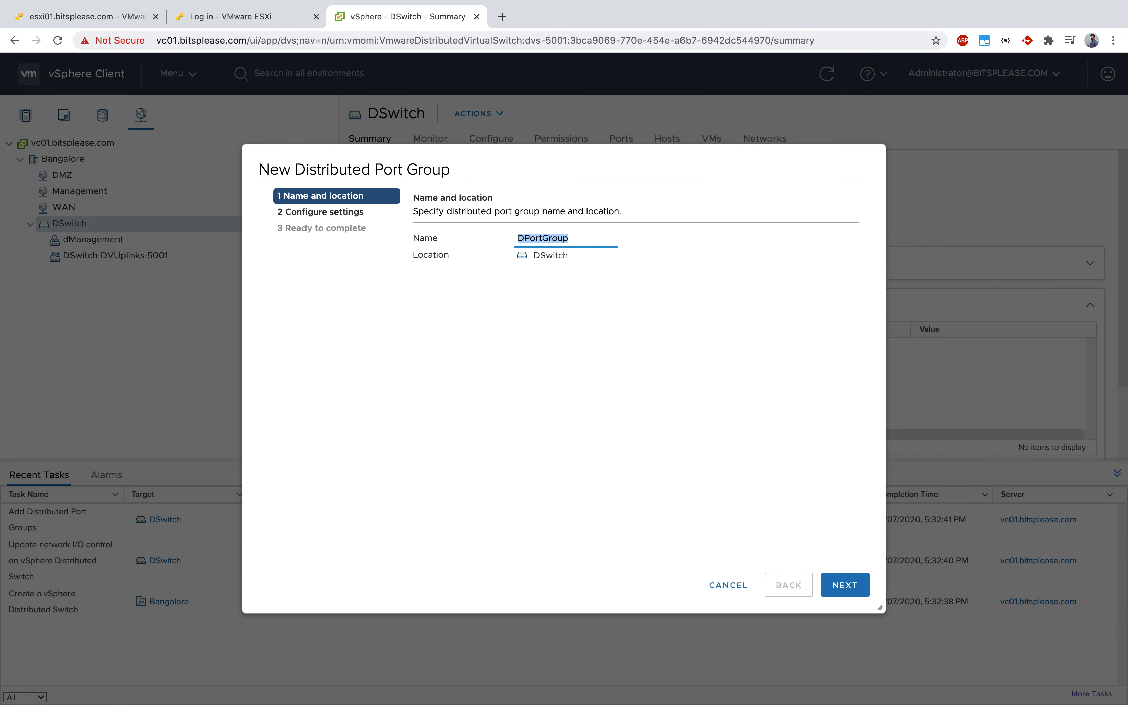
pyautogui.click(115, 18)
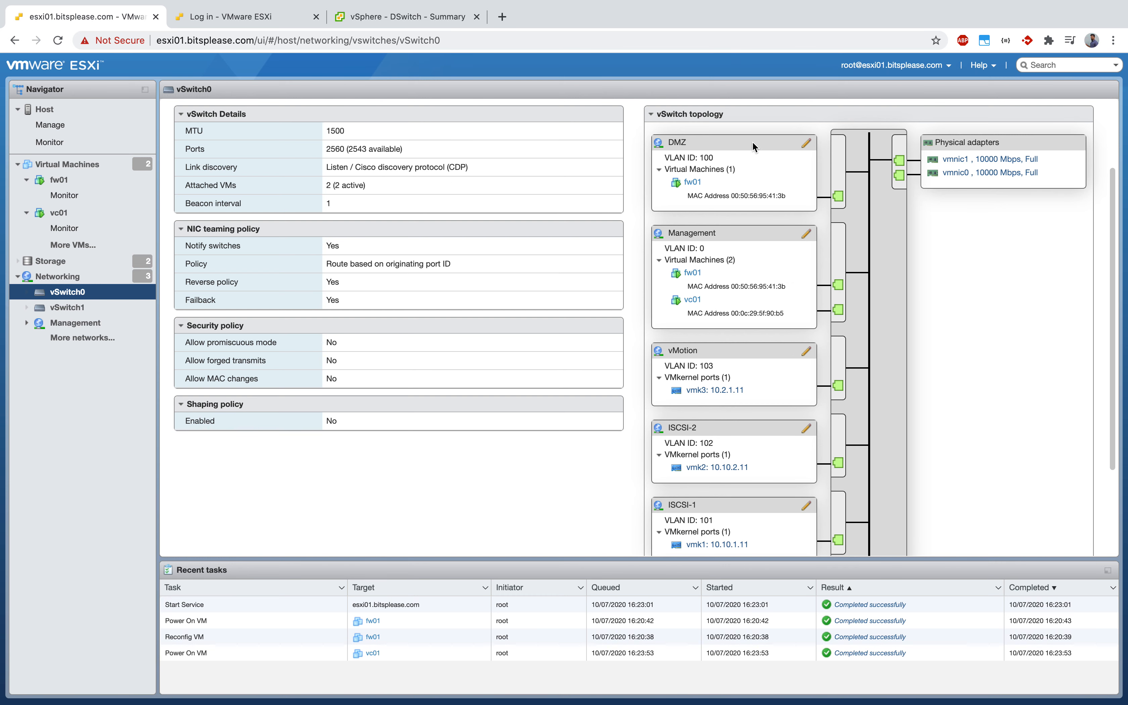
pyautogui.click(391, 21)
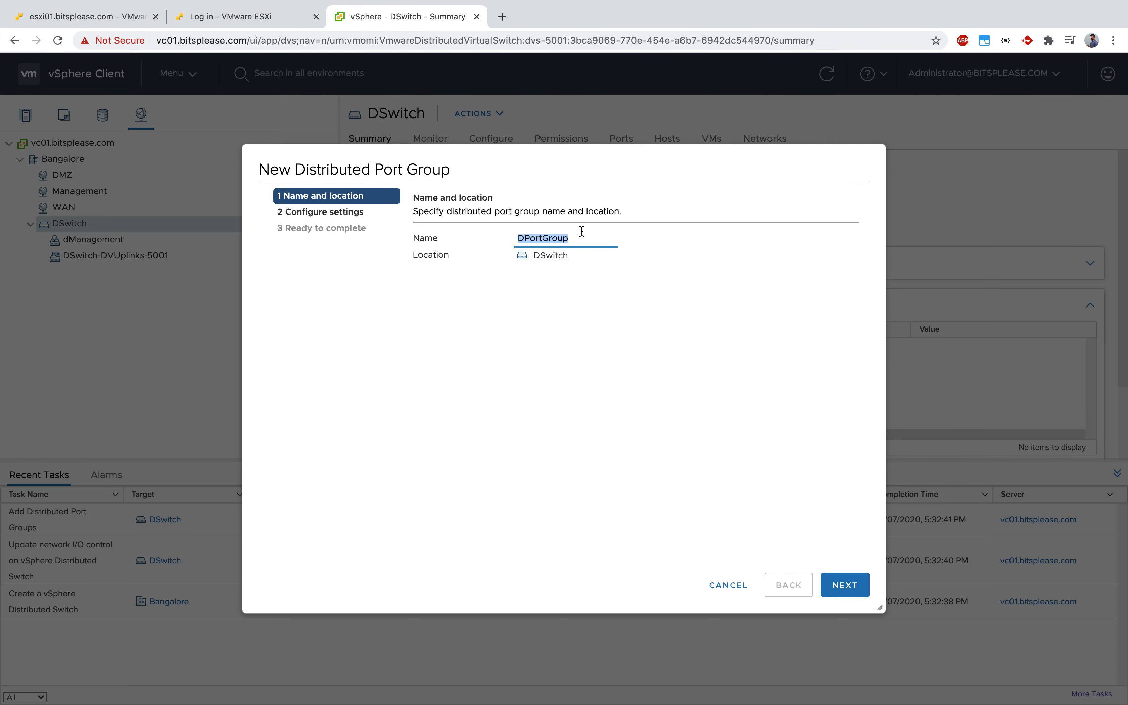
pyautogui.write('dDMZ')
pyautogui.click(844, 586)
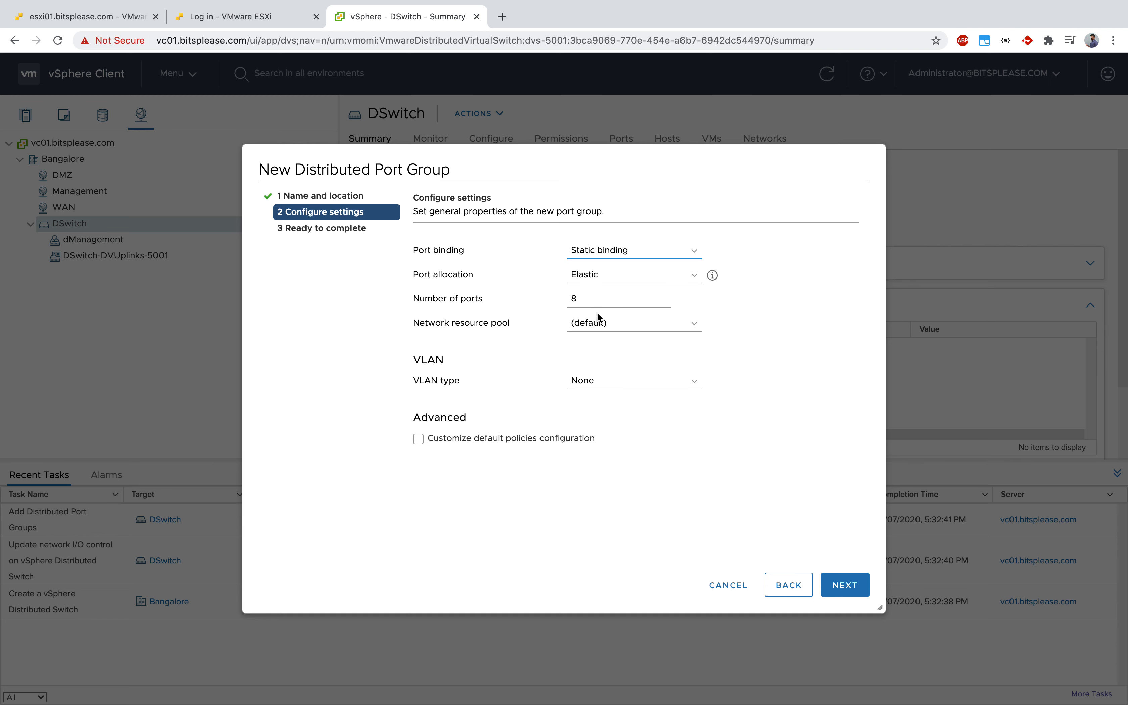
# Set dDMZ's VLAN type to VLAN with ID 100, matching the DMZ network on esxi01, and create the port group
pyautogui.click(619, 383)
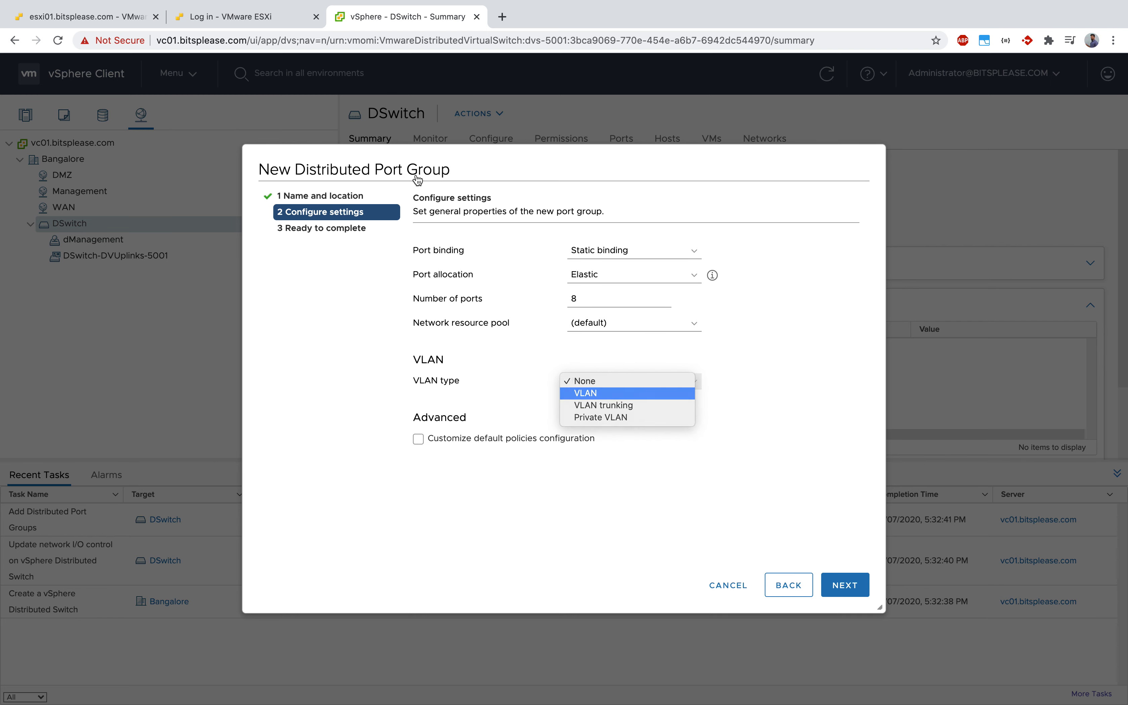
pyautogui.click(611, 393)
pyautogui.click(84, 16)
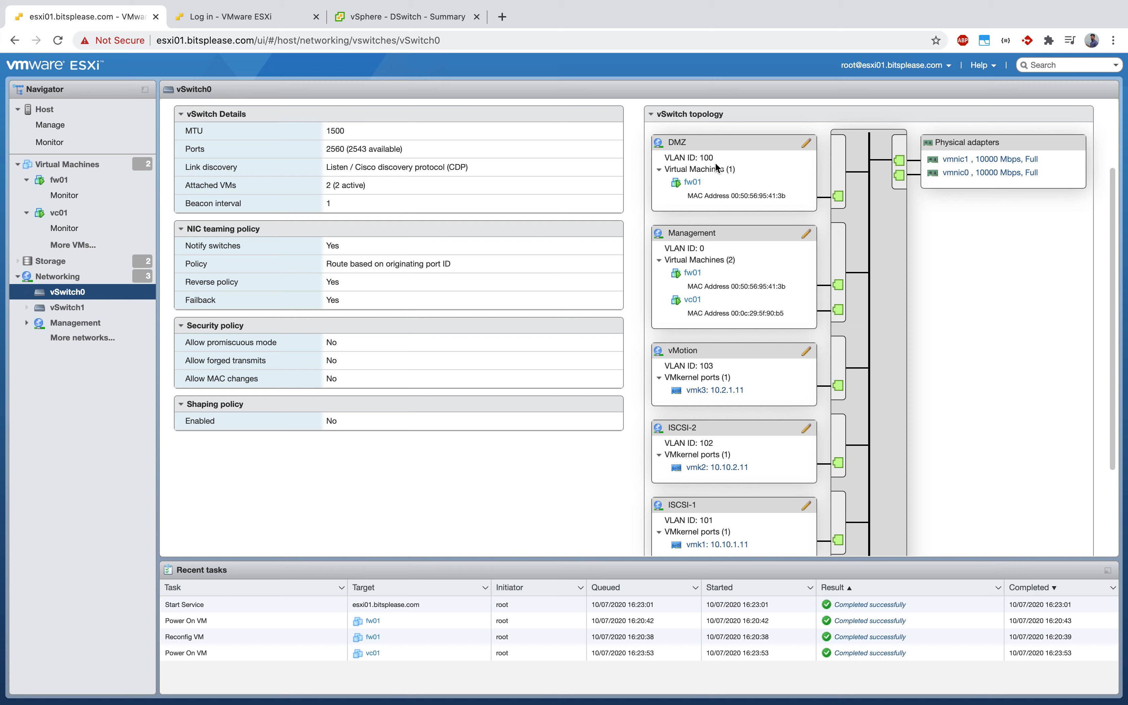
pyautogui.click(367, 19)
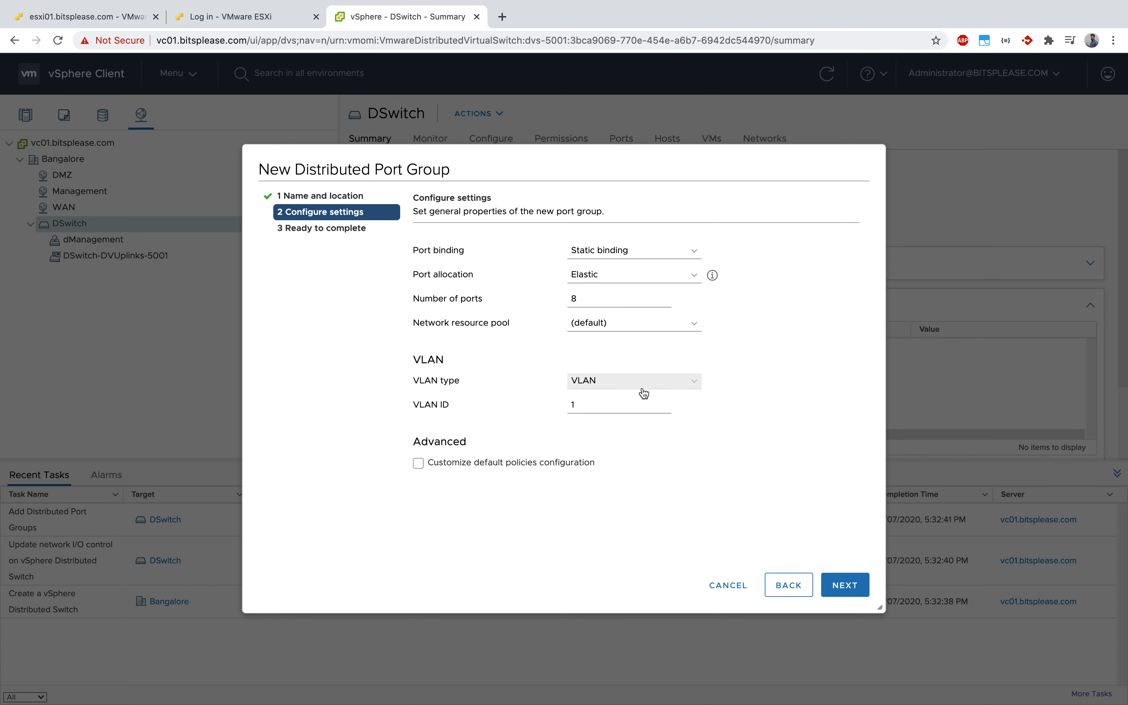
pyautogui.click(627, 406)
pyautogui.write('00')
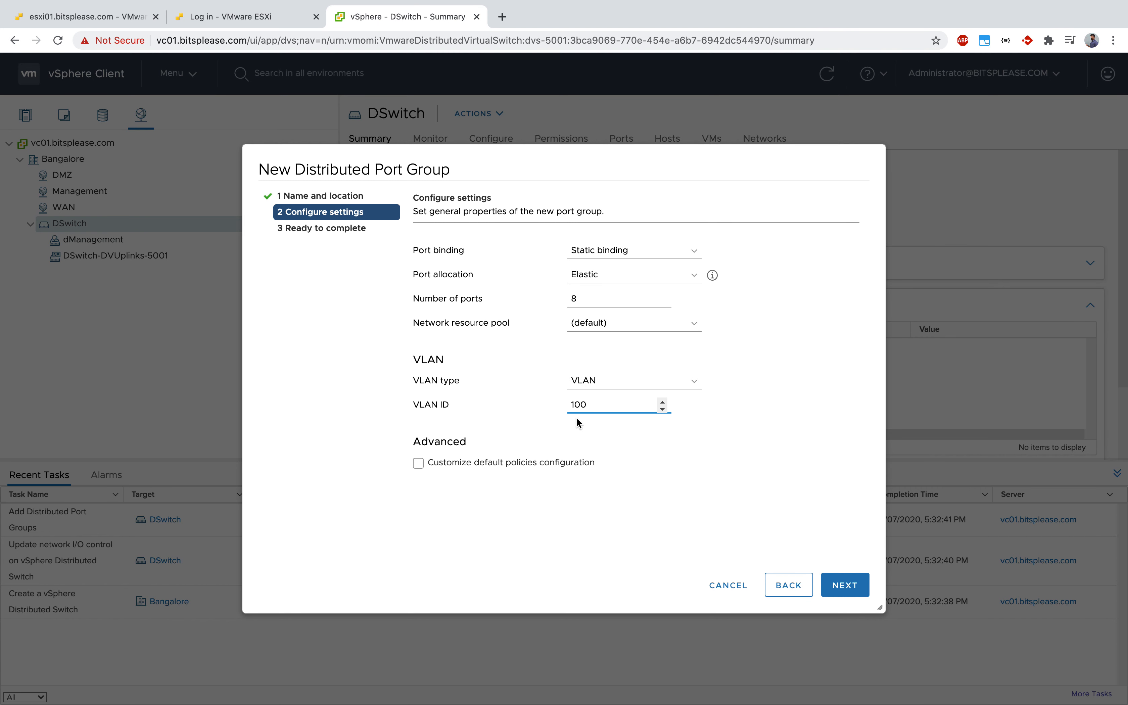
pyautogui.click(845, 586)
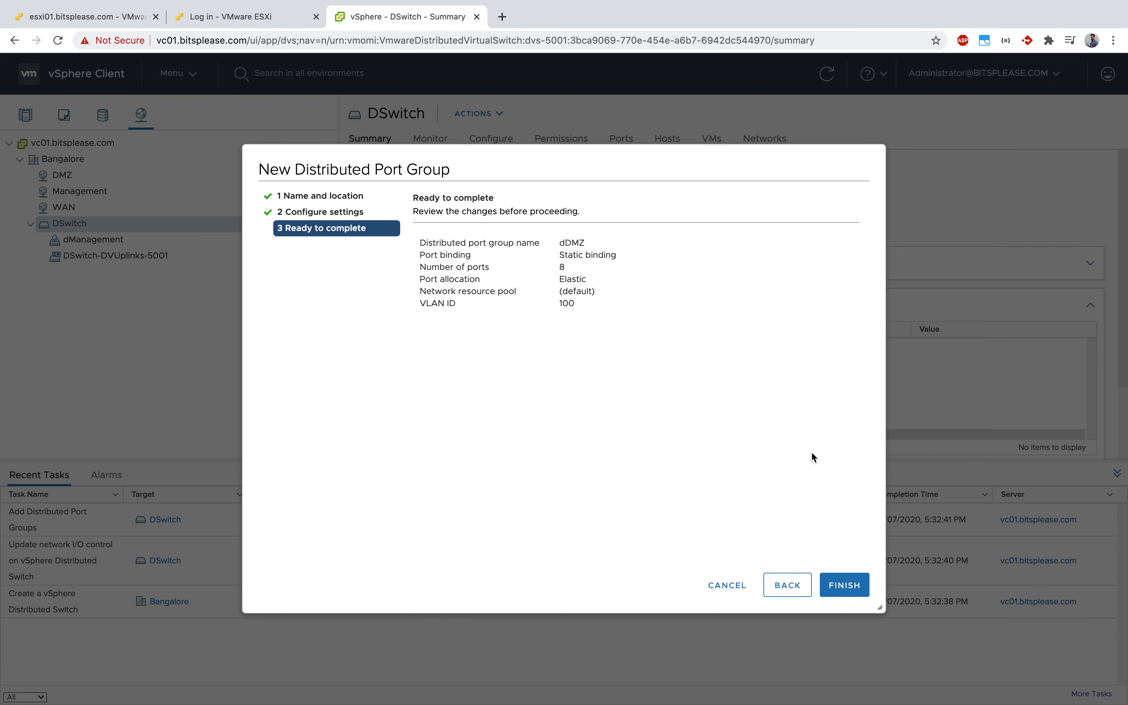
pyautogui.click(845, 583)
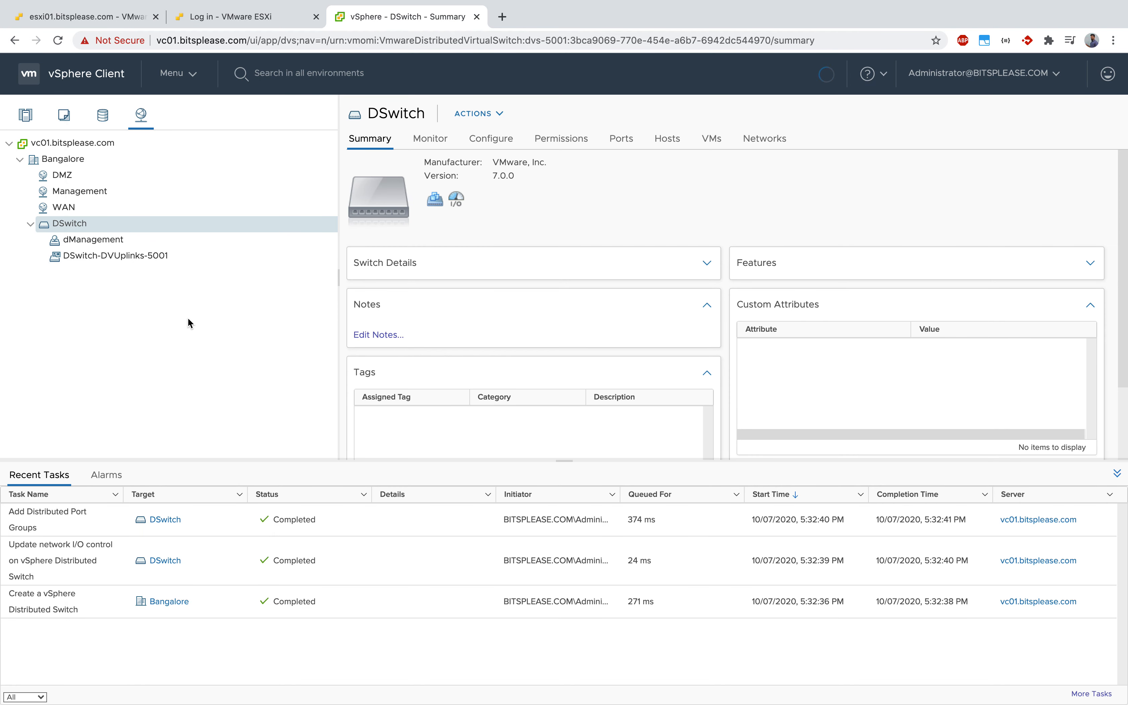
# Start another distributed port group on DSwitch, check the vMotion network name on esxi01, and name the group dvMotion
pyautogui.click(92, 228)
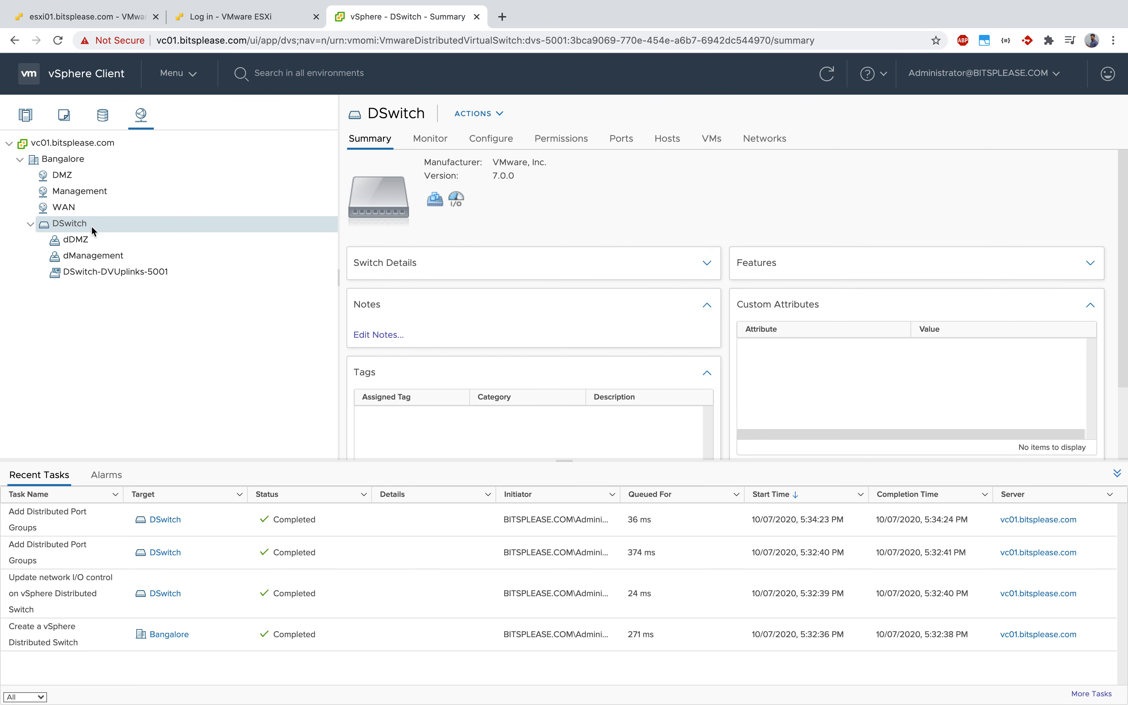
pyautogui.rightClick(92, 226)
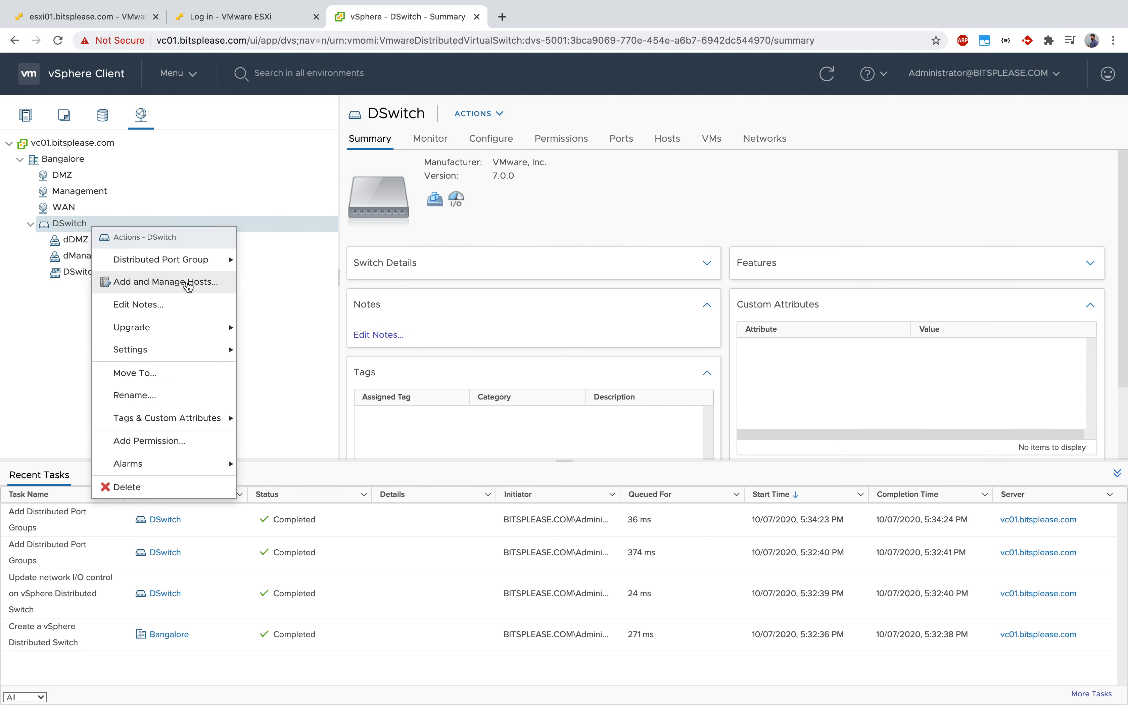
pyautogui.moveTo(196, 259)
pyautogui.click(293, 259)
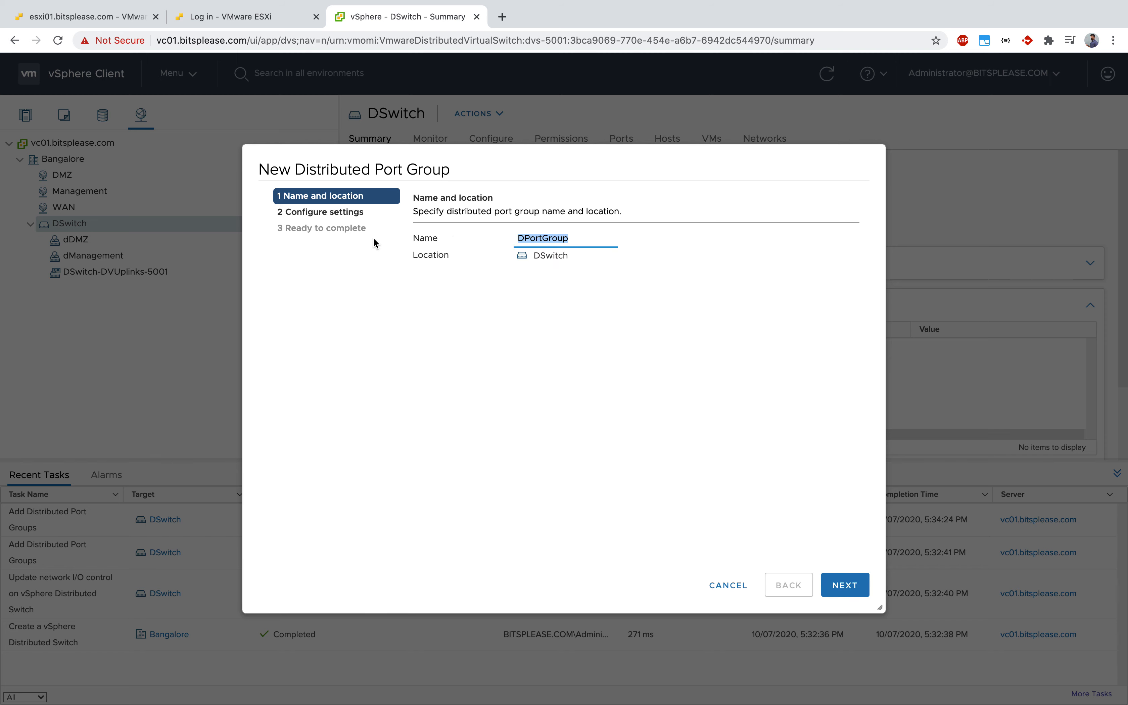
pyautogui.click(71, 17)
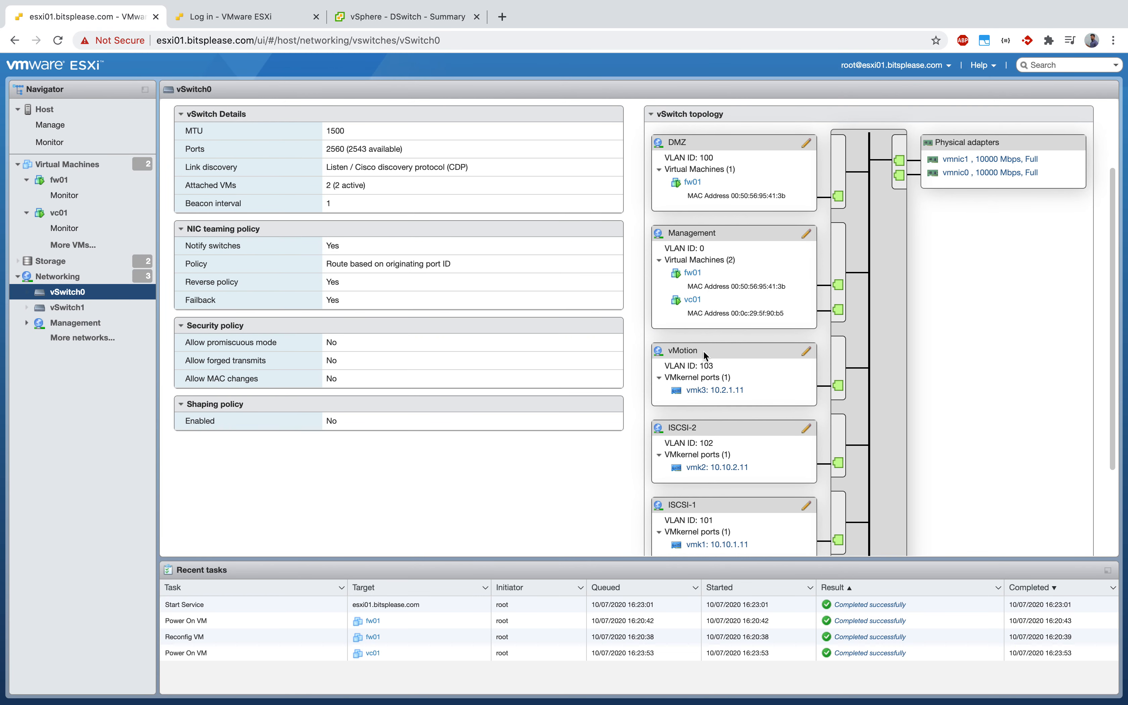
pyautogui.click(414, 17)
pyautogui.write('dvMotion')
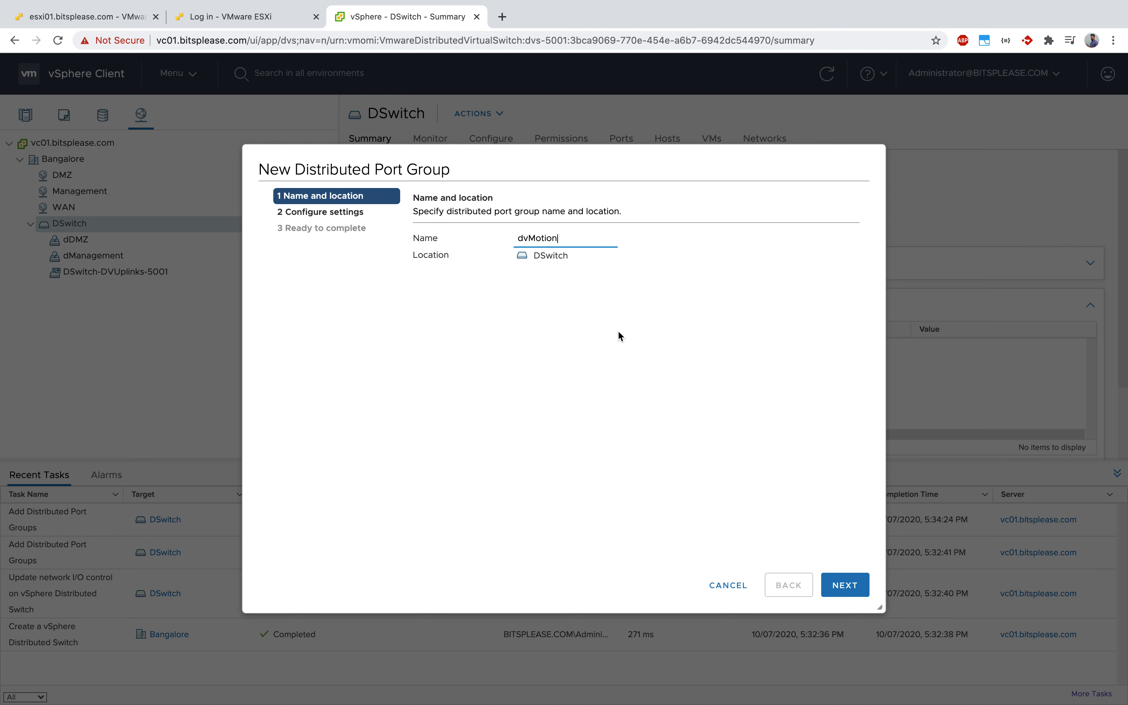
pyautogui.click(847, 585)
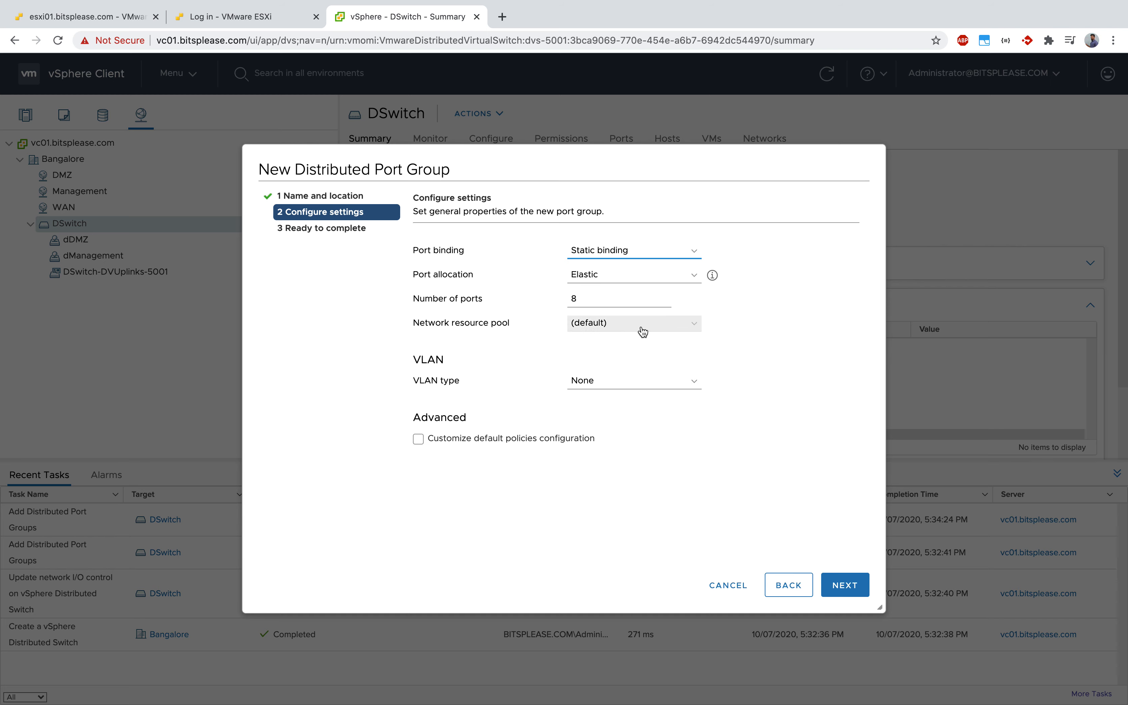
# Set dvMotion's VLAN type to VLAN, use the VLAN ID of esxi01's vMotion network, and create the port group
pyautogui.click(629, 380)
pyautogui.click(620, 395)
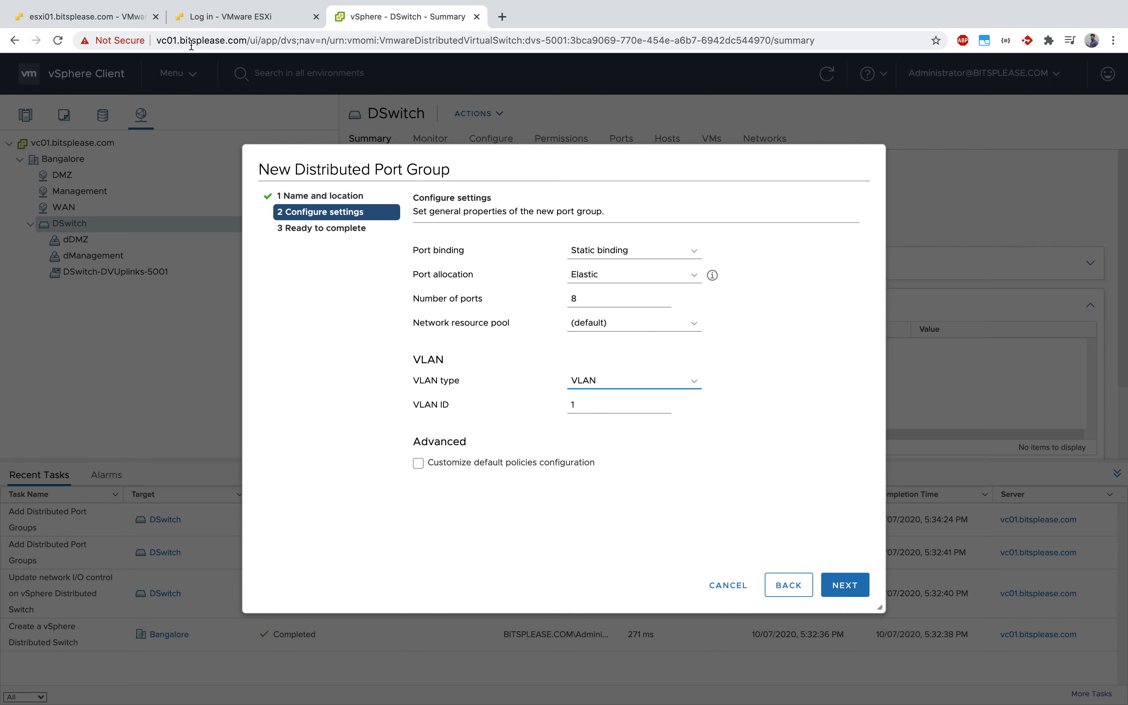
pyautogui.click(88, 16)
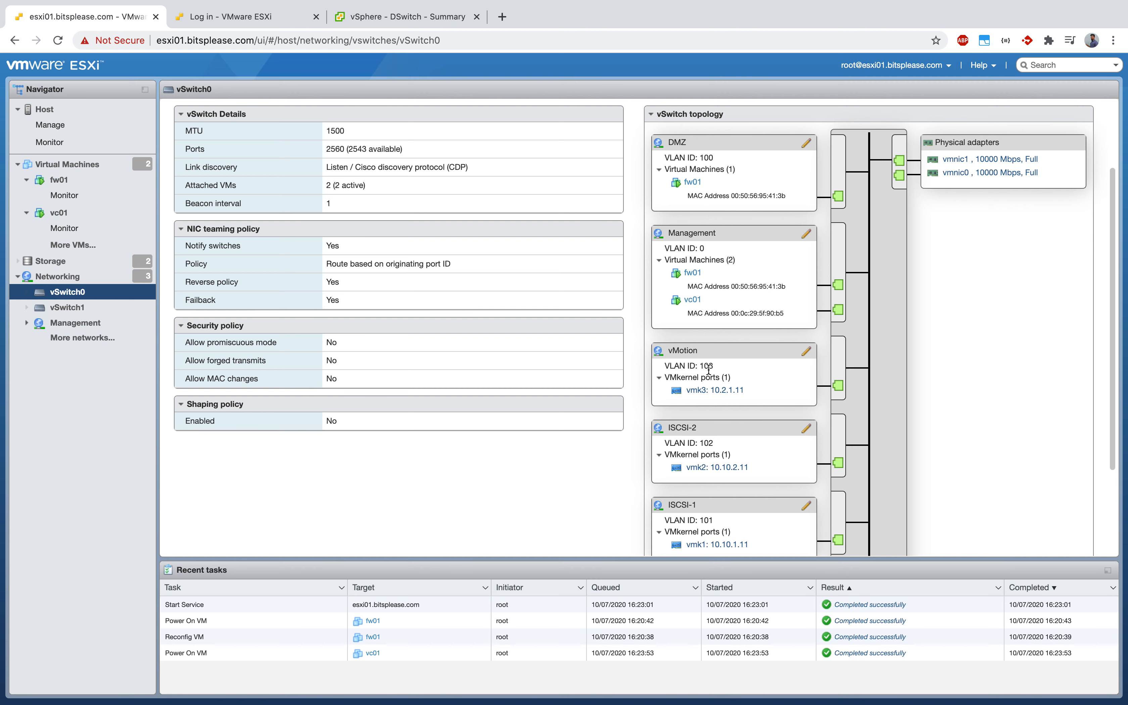
pyautogui.click(400, 17)
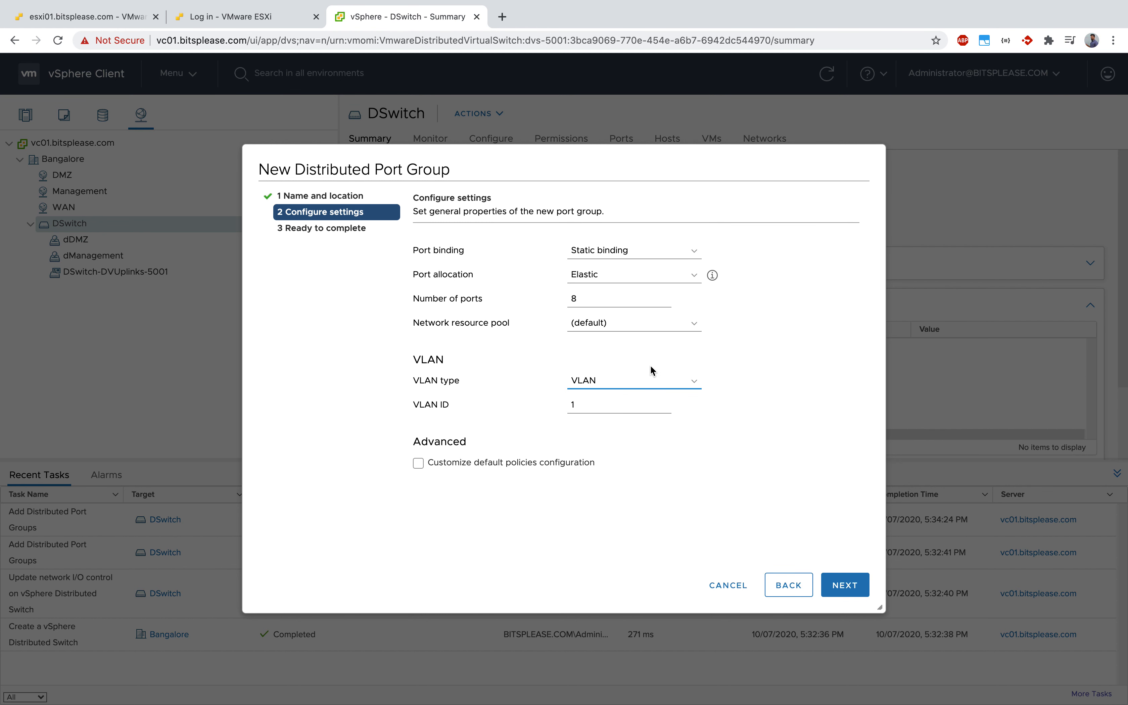
pyautogui.click(623, 400)
pyautogui.click(650, 512)
pyautogui.click(856, 585)
pyautogui.click(855, 583)
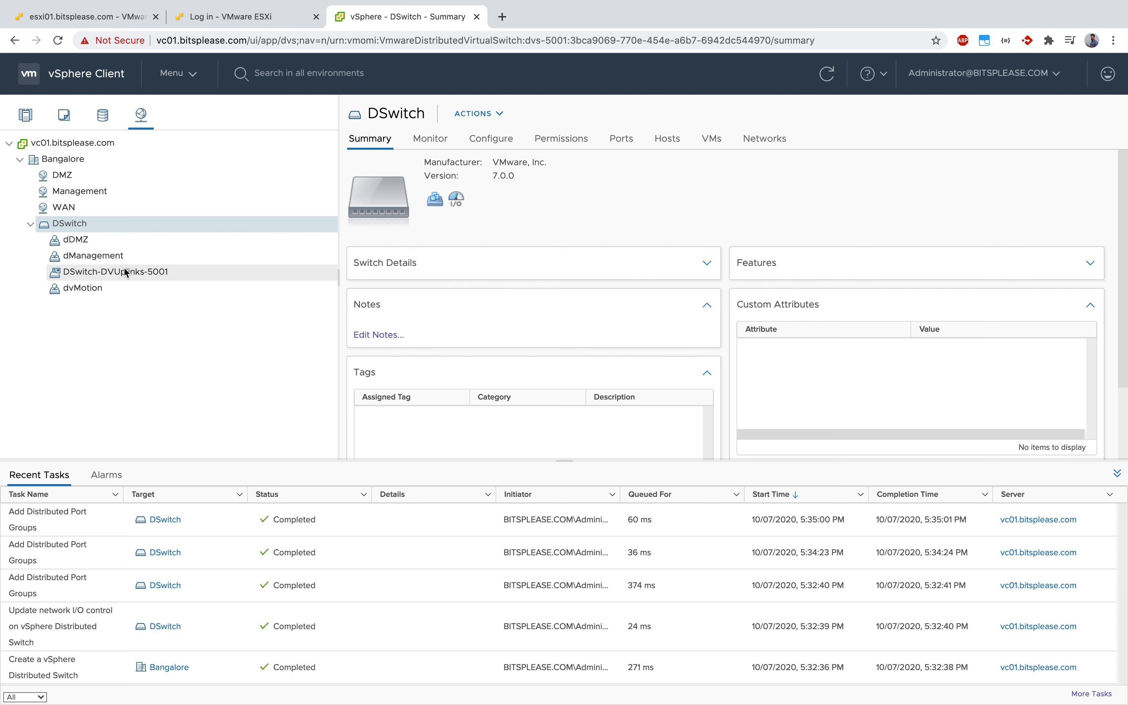
# Start another distributed port group on DSwitch and copy the ISCSI-1 network name from esxi01's vSwitch0 topology
pyautogui.rightClick(126, 224)
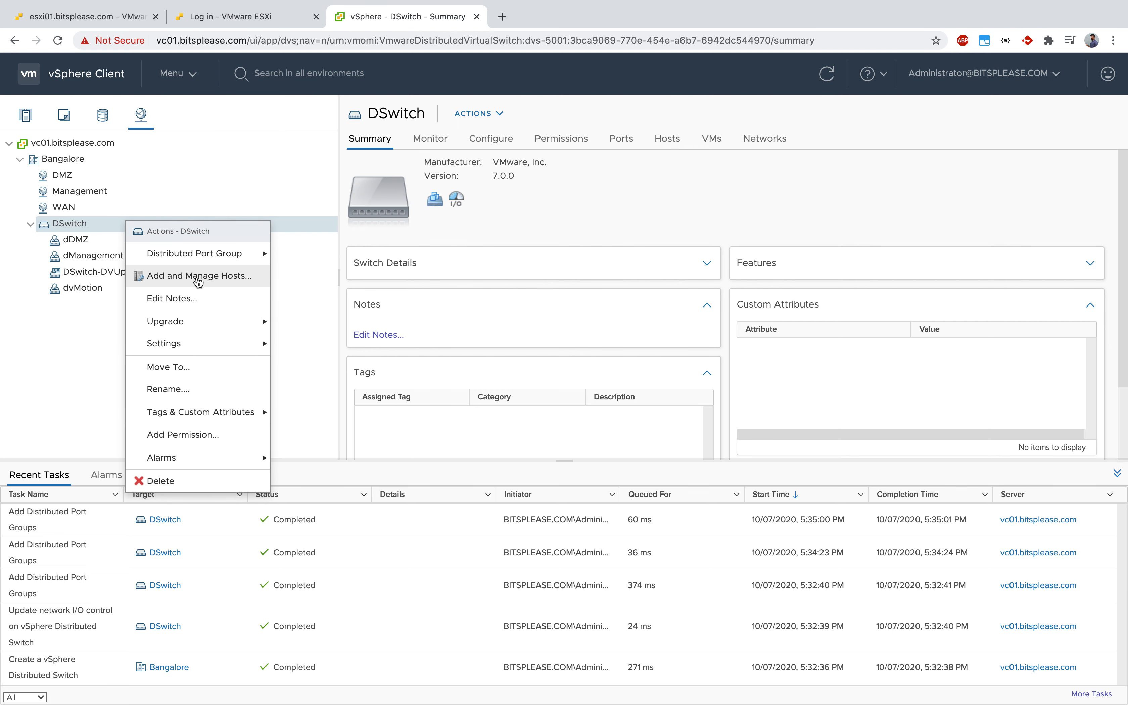
pyautogui.moveTo(210, 256)
pyautogui.click(340, 255)
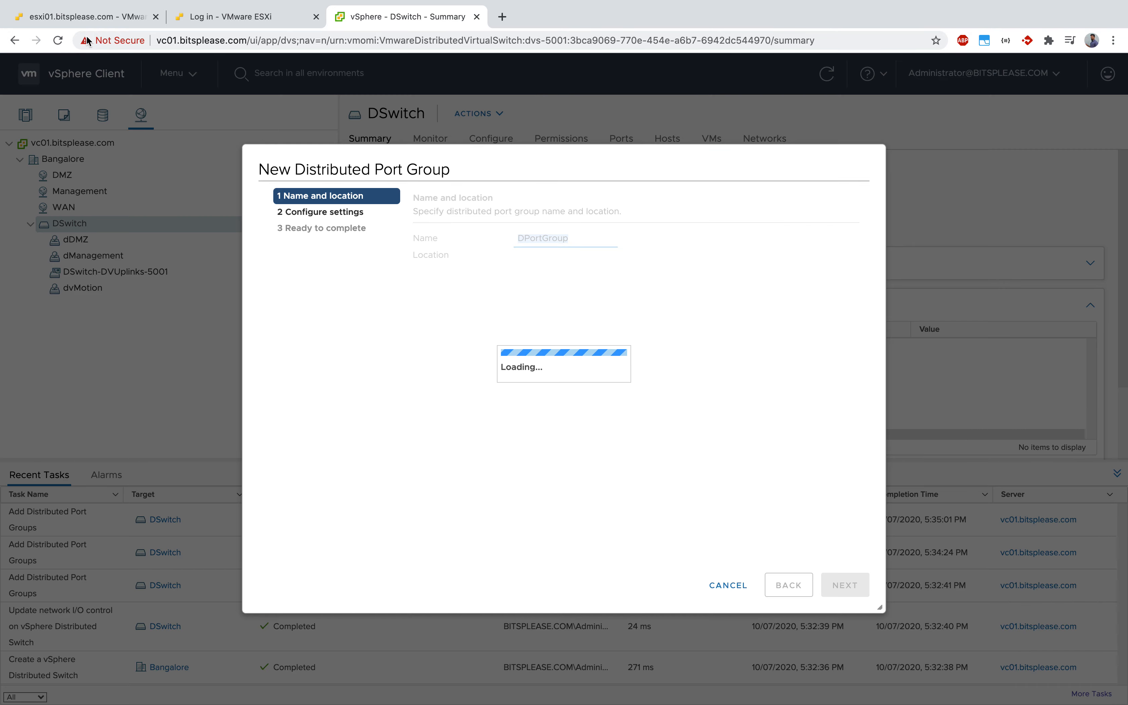
pyautogui.click(72, 17)
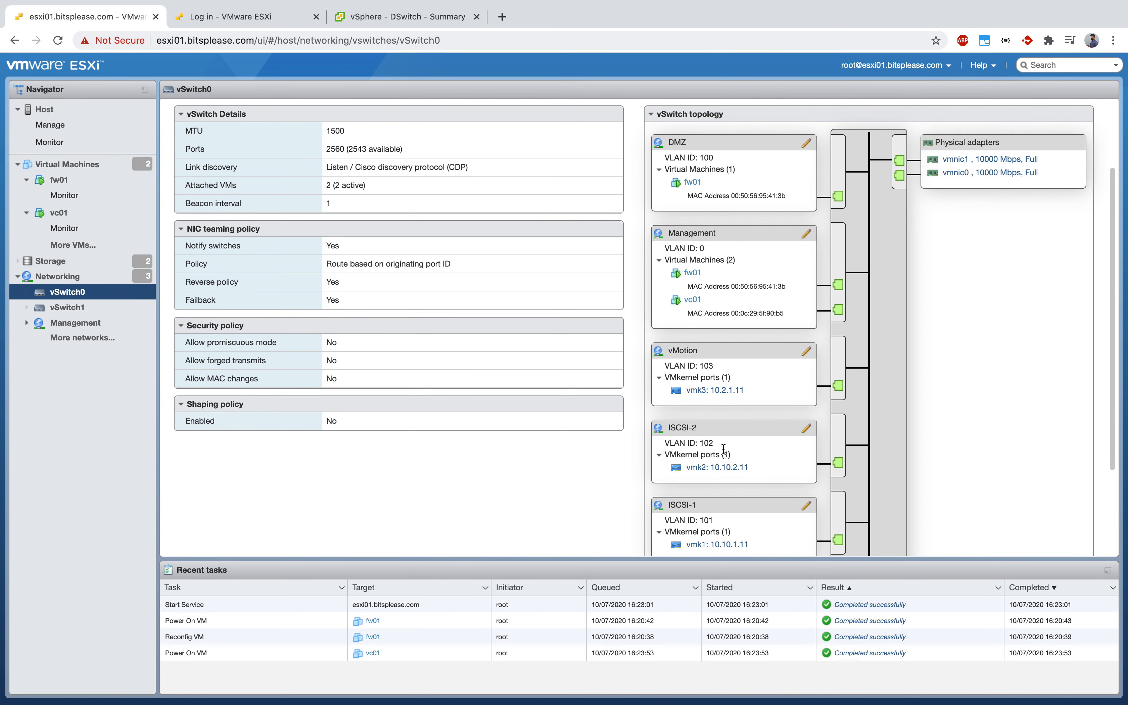
pyautogui.moveTo(703, 508); pyautogui.dragTo(666, 509)
pyautogui.rightClick(675, 504)
pyautogui.click(702, 531)
pyautogui.click(405, 19)
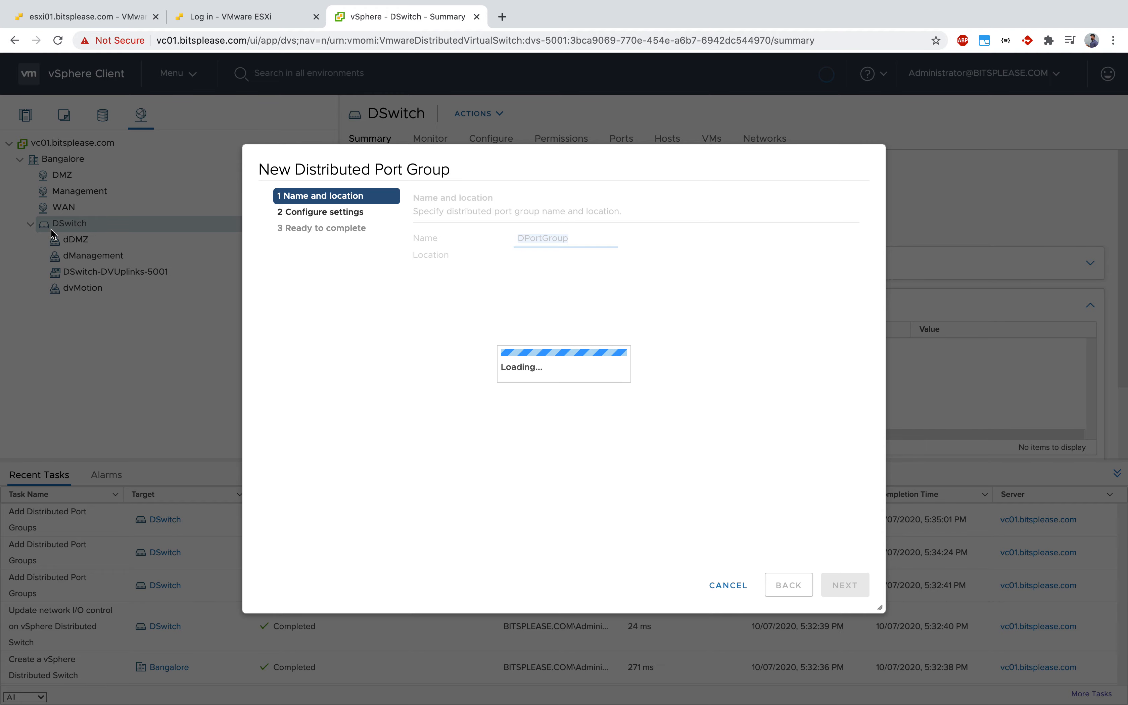
# Review the VMware Distributed switch diagram in OneNote and return to the vSphere Client in Chrome
pyautogui.hotkey('ctrl', 'Up')
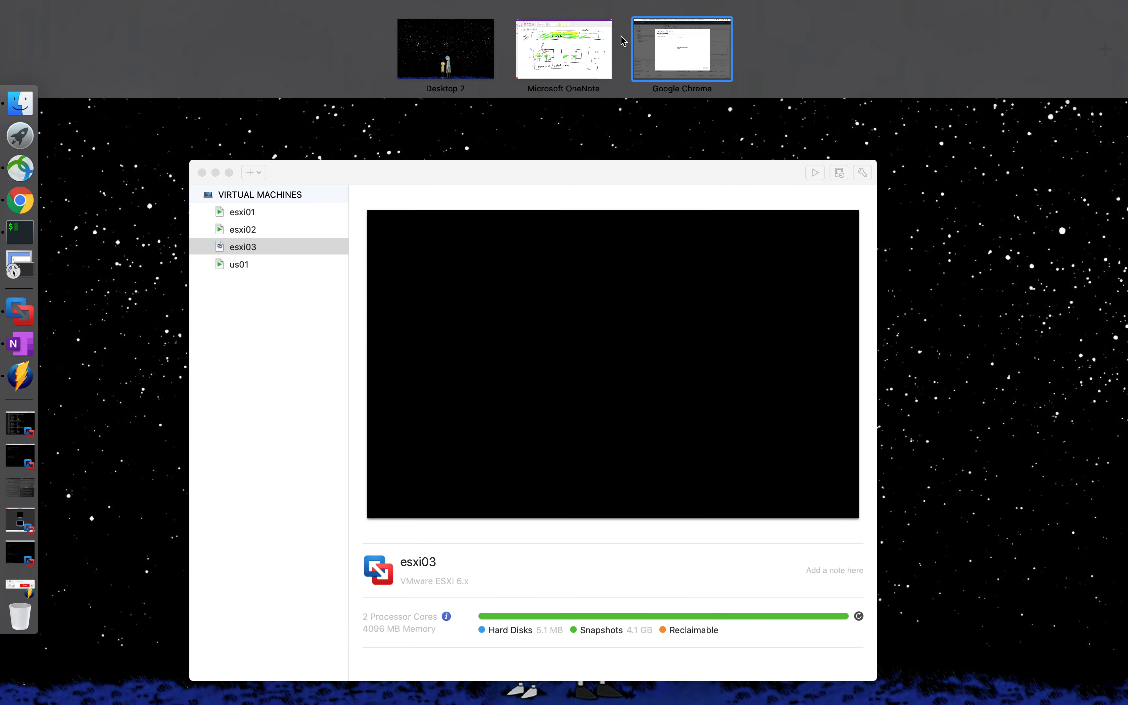
pyautogui.click(594, 49)
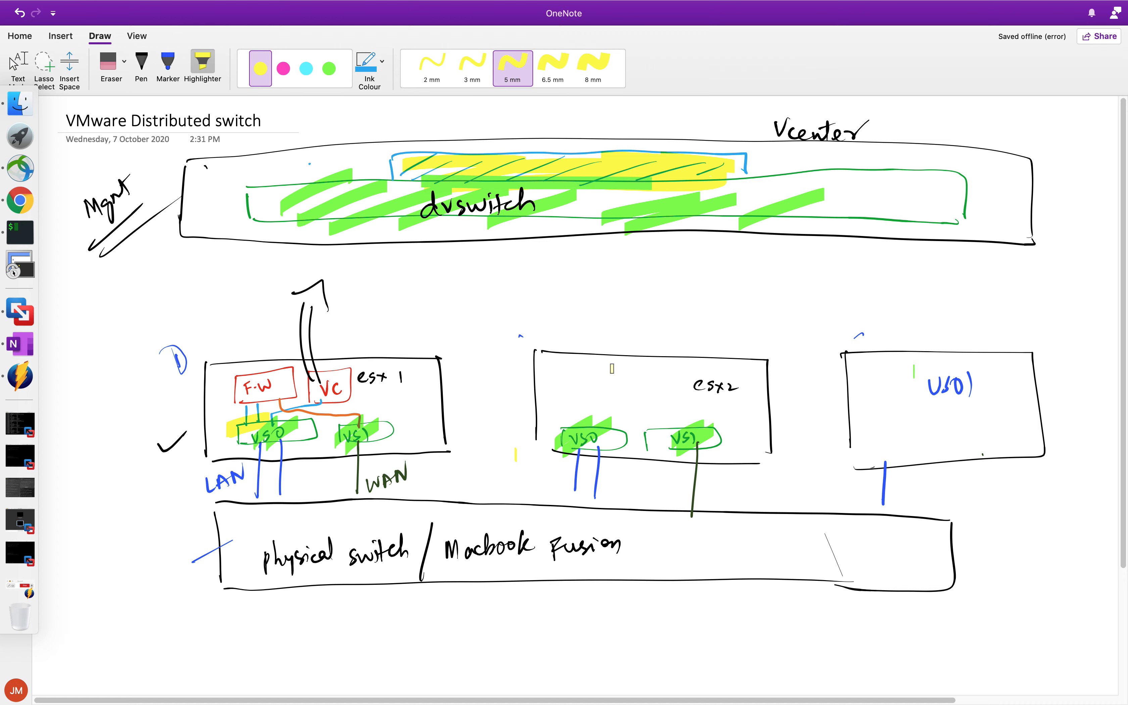
pyautogui.hotkey('ctrl', 'Up')
pyautogui.click(669, 54)
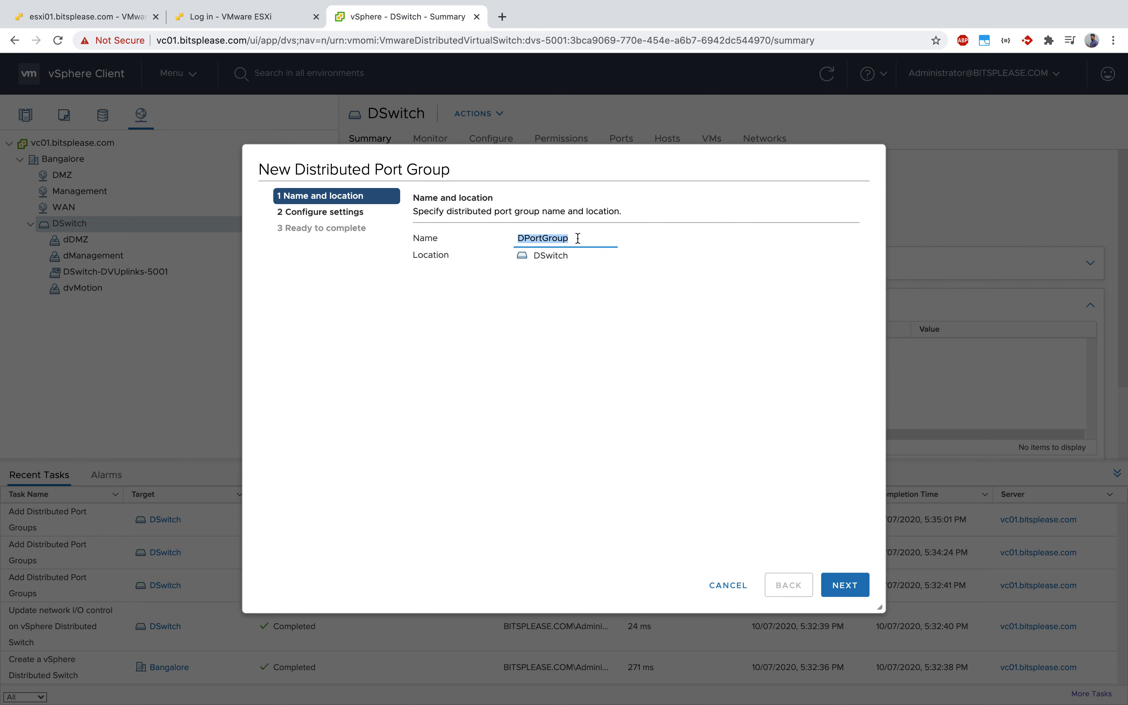
# Name the new distributed port group dISCSI-1, without a space, and continue to its configuration settings
pyautogui.write('d ISCSI-1')
pyautogui.click(525, 238)
pyautogui.press('BackSpace')
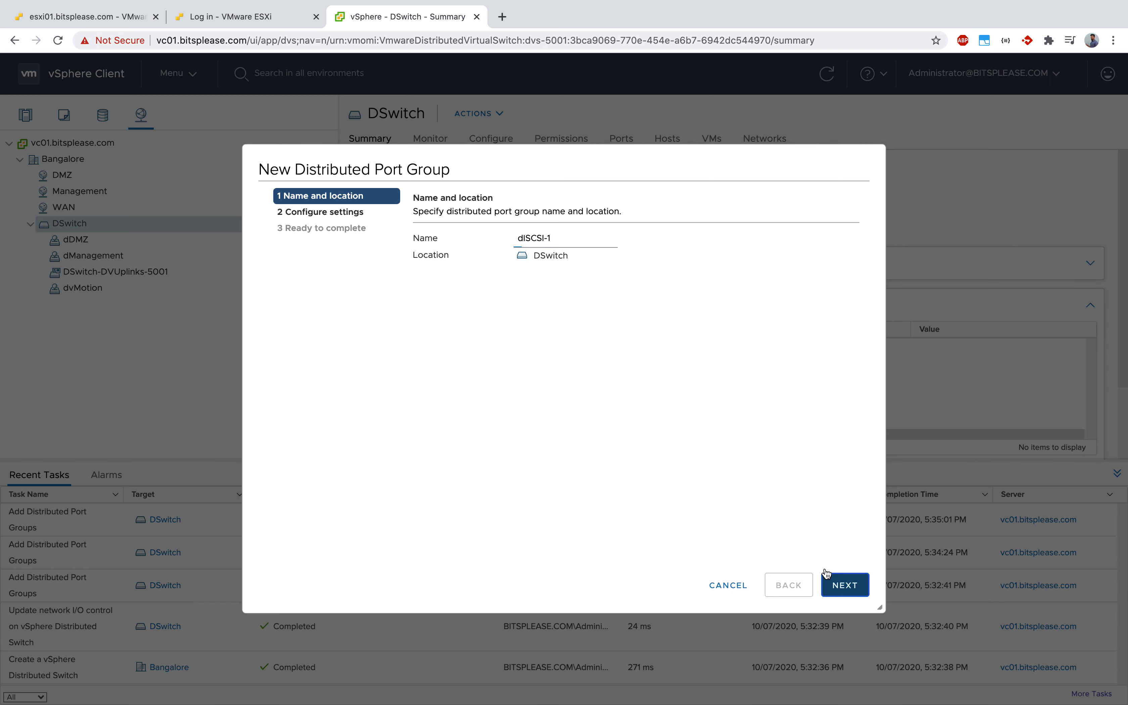
pyautogui.click(845, 585)
# Set dISCSI-1's VLAN type to VLAN with ID 101, matching ISCSI-1 on esxi01, and create the port group
pyautogui.click(88, 16)
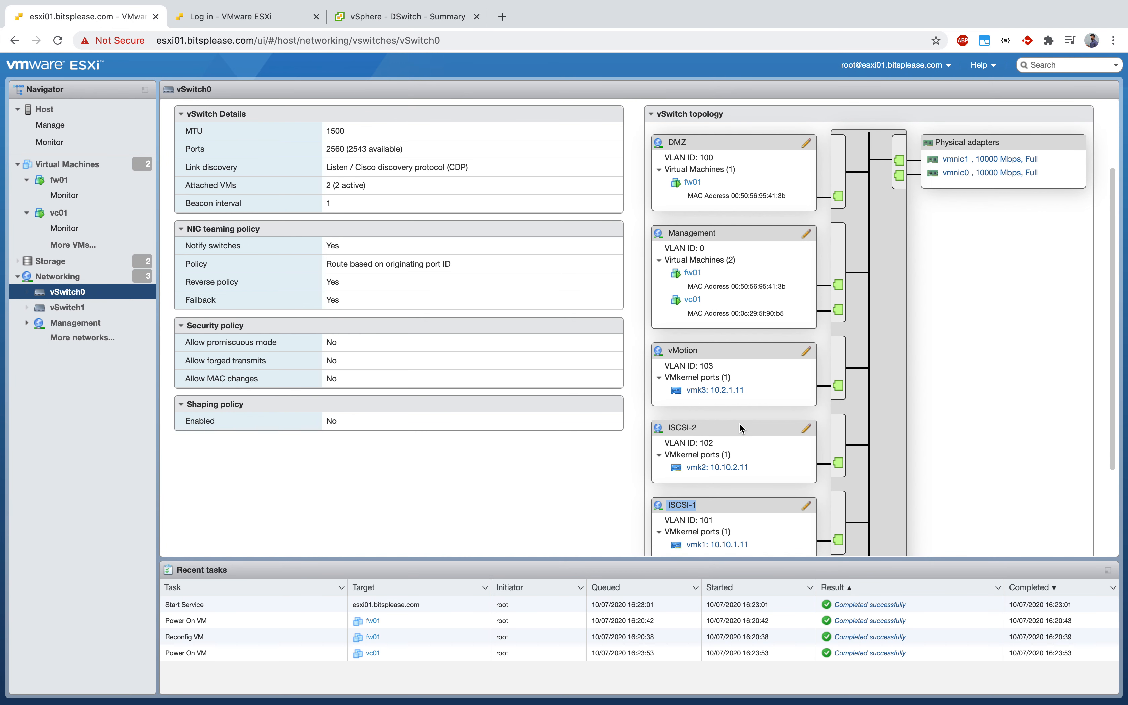
pyautogui.scroll(-5, 740, 424)
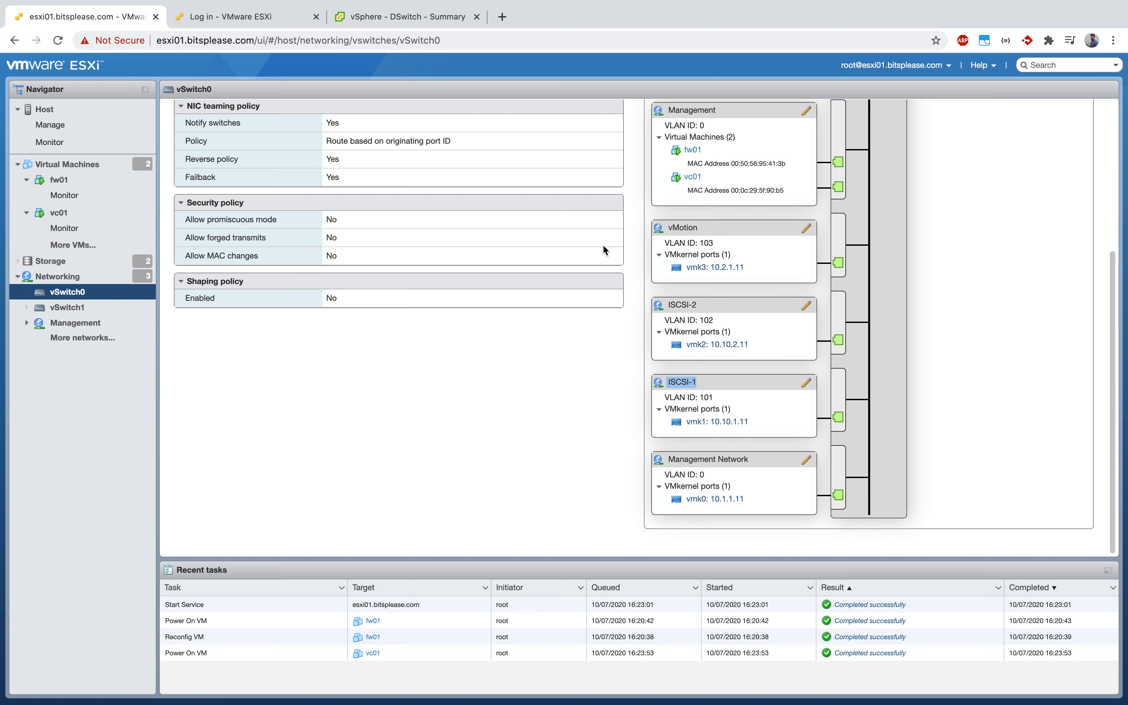
pyautogui.click(394, 18)
pyautogui.click(595, 379)
pyautogui.click(597, 393)
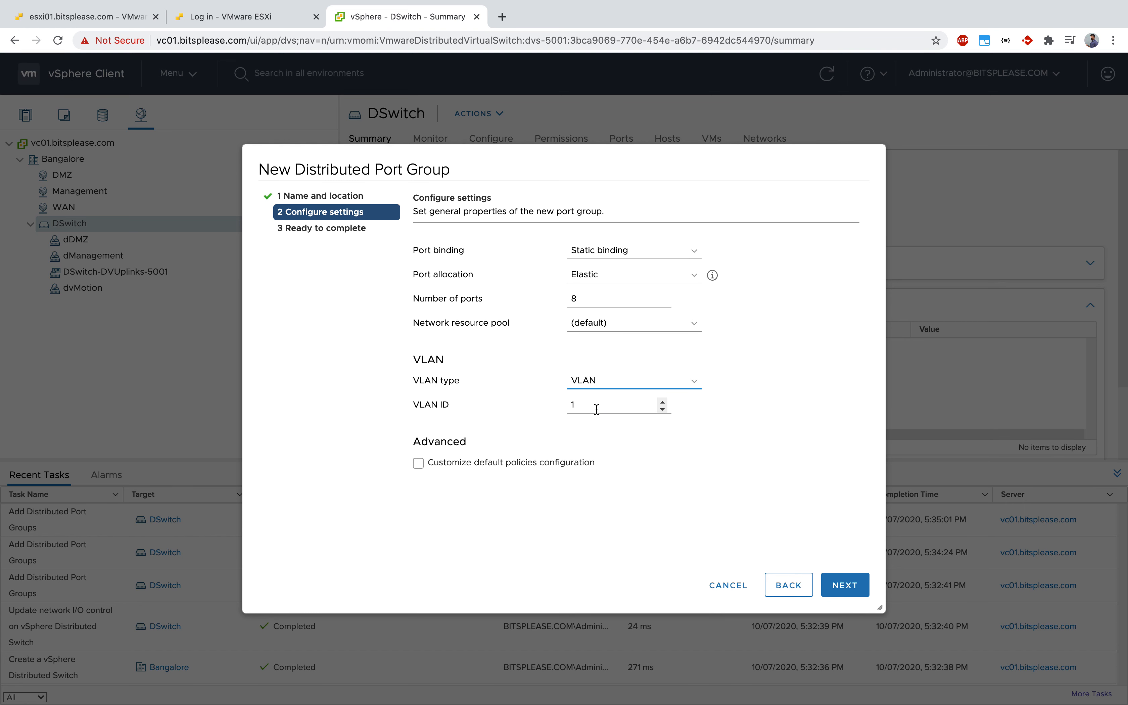
pyautogui.click(600, 403)
pyautogui.write('01')
pyautogui.click(846, 588)
pyautogui.click(854, 590)
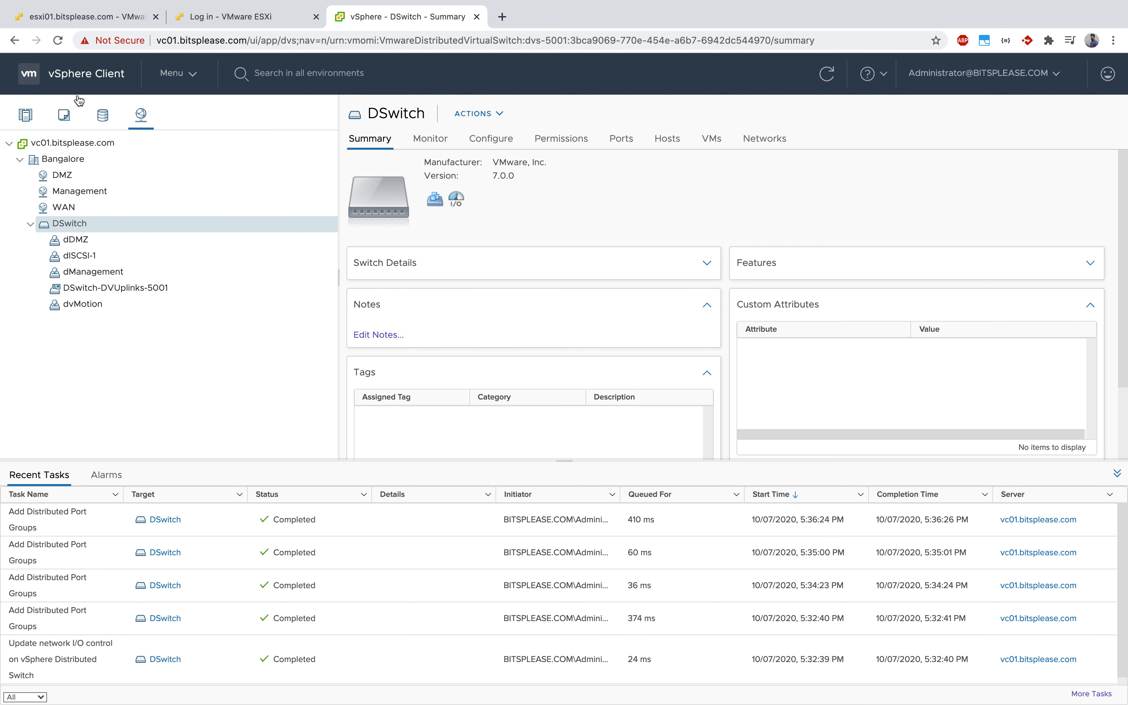
# Create another distributed port group on DSwitch named dISCSI-2 with VLAN ID 102, matching ISCSI-2 on esxi01
pyautogui.click(103, 224)
pyautogui.rightClick(103, 224)
pyautogui.moveTo(198, 258)
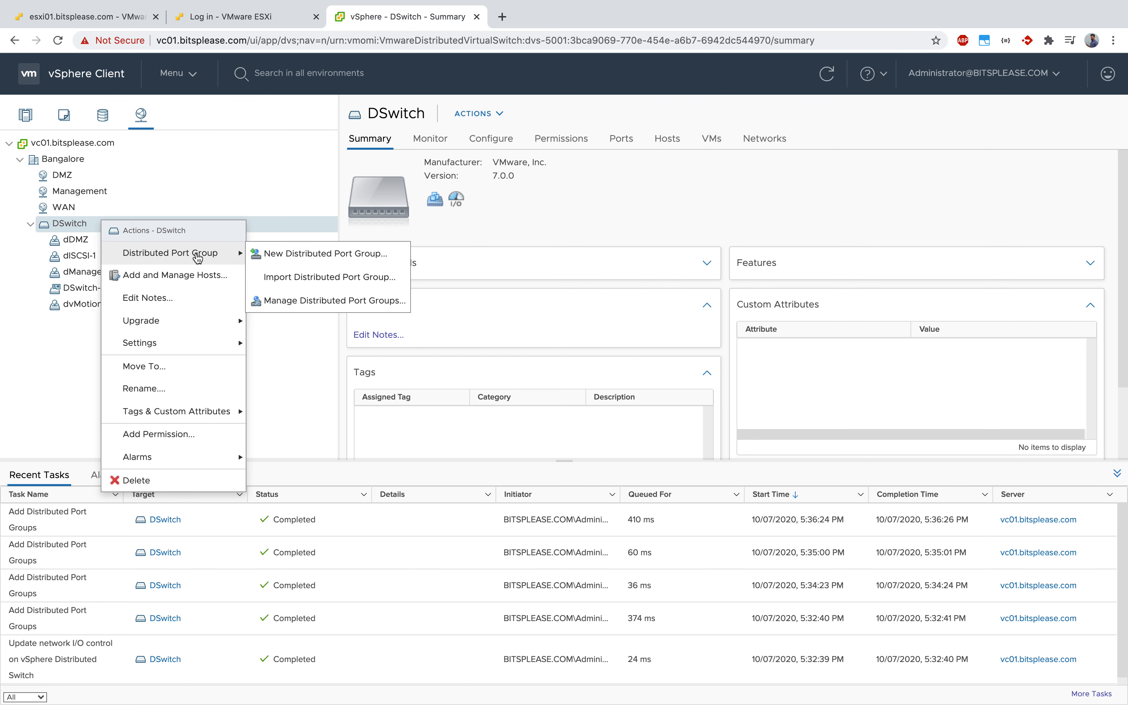
pyautogui.click(299, 253)
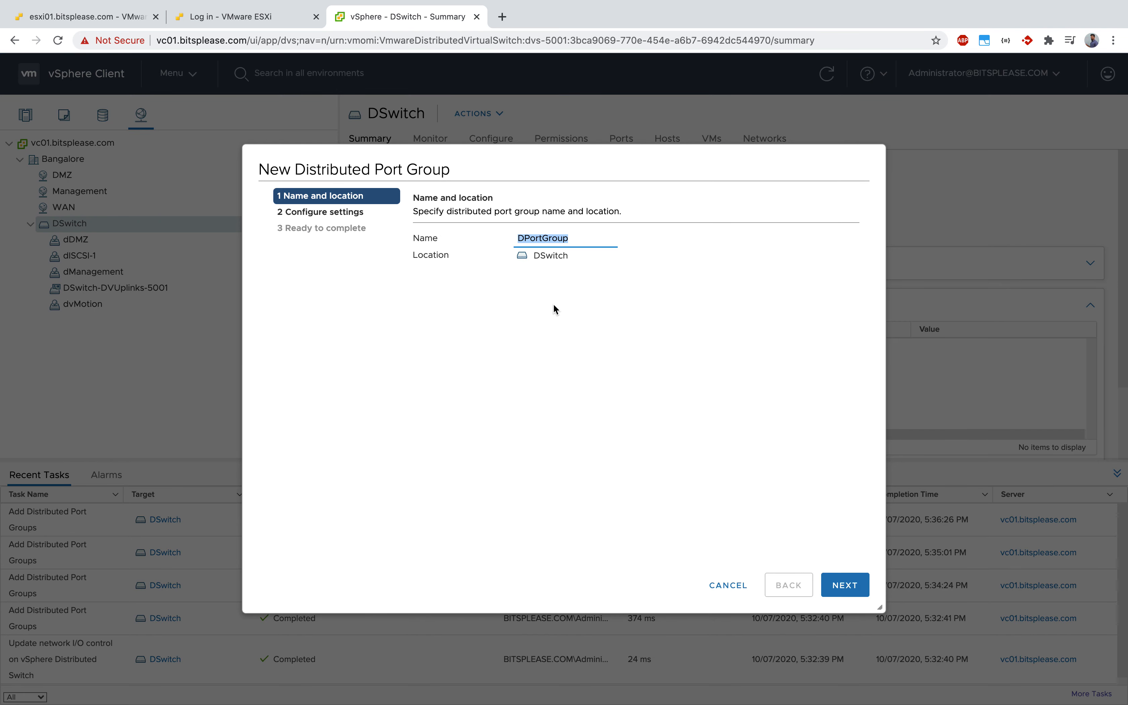
pyautogui.write('d ISCSI-1')
# Check the networks in esxi01's vSwitch0 topology against DSwitch's port groups and display the summary of dISCSI-2 in the vSphere Client
pyautogui.click(81, 18)
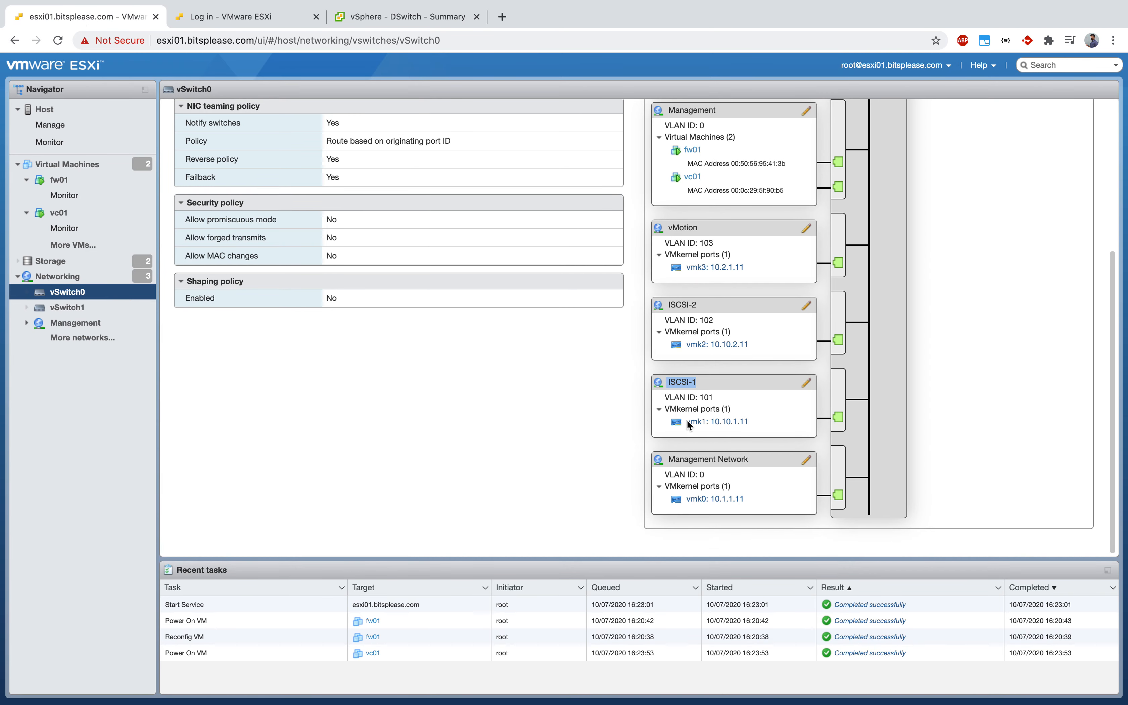
pyautogui.click(561, 471)
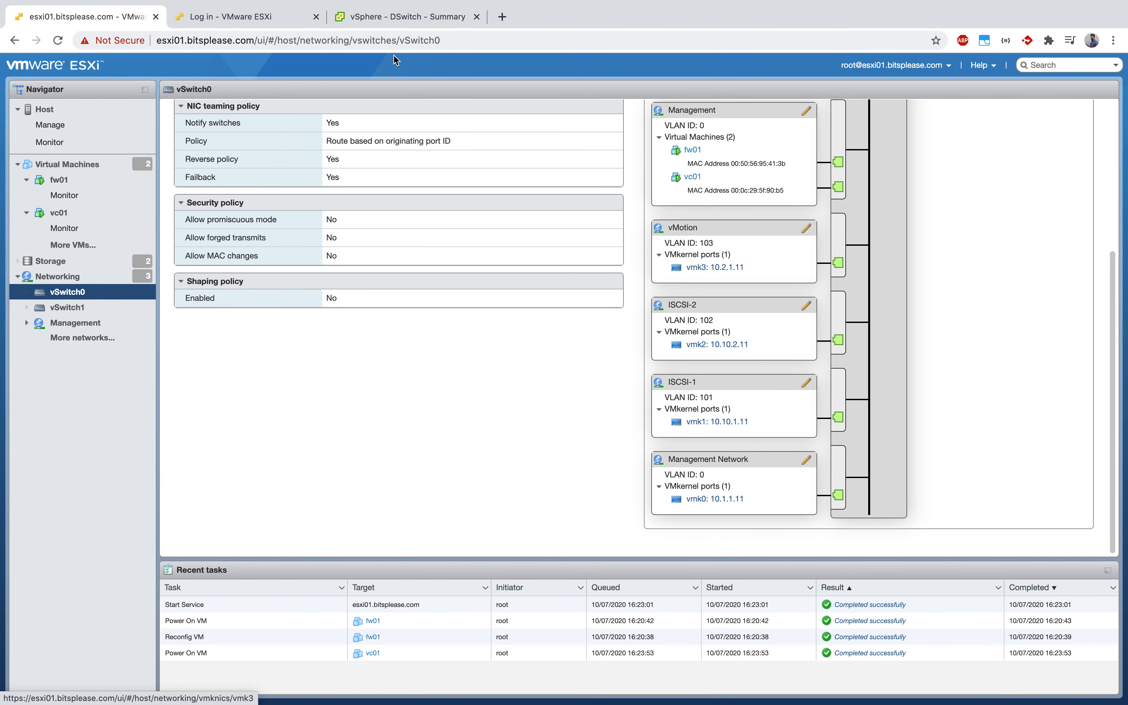
pyautogui.click(380, 25)
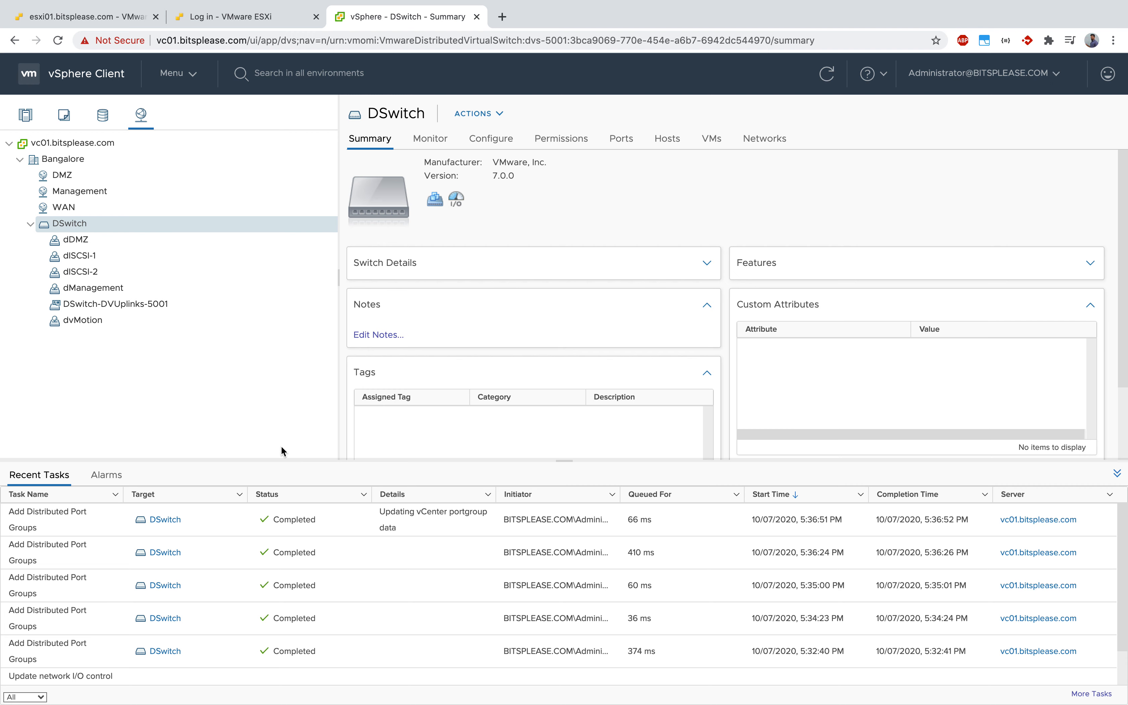
pyautogui.click(138, 259)
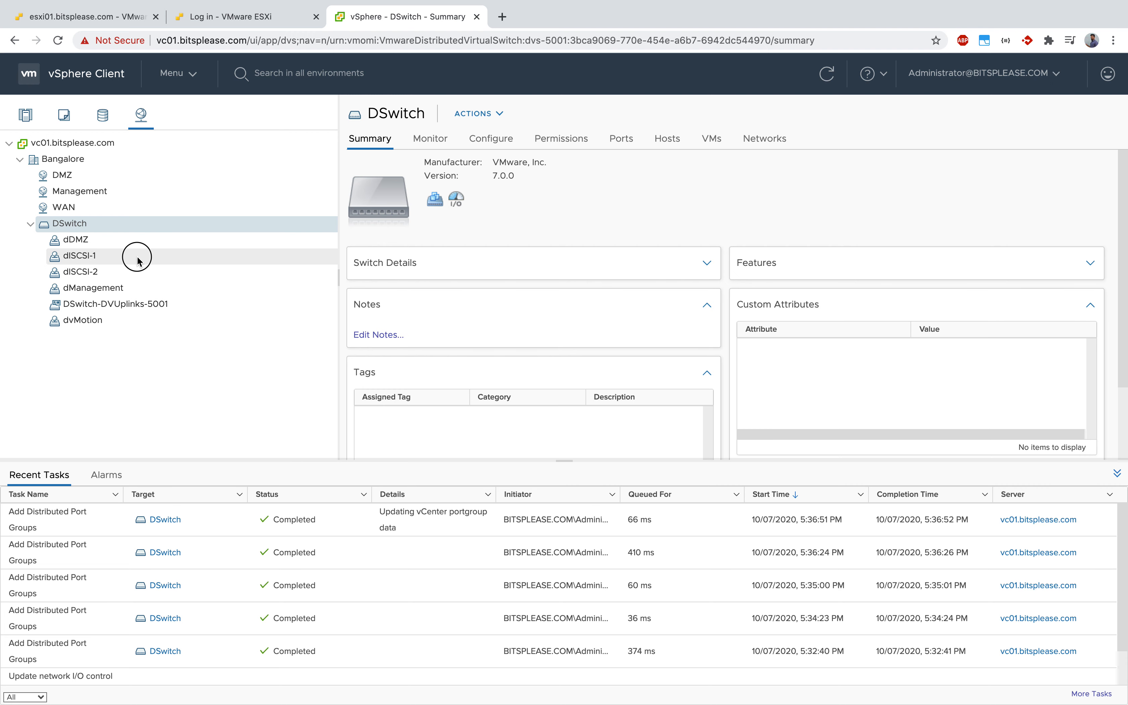
pyautogui.click(127, 272)
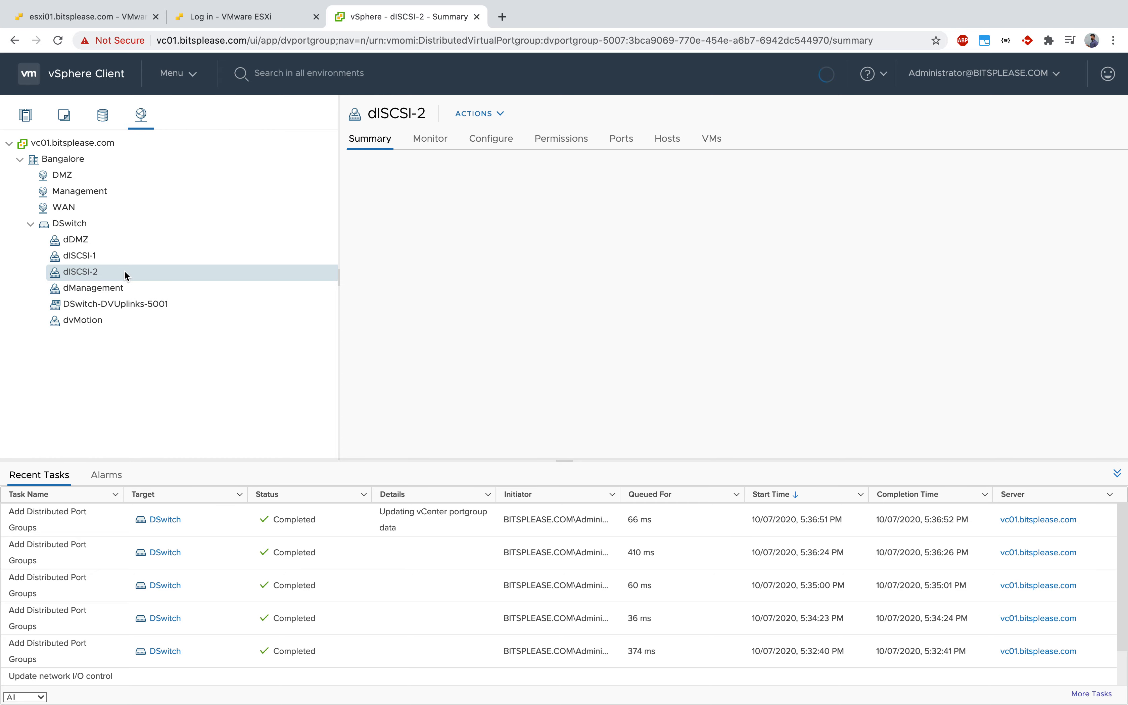
# Review the VMware Distributed switch diagram in OneNote with the Pen tool selected, and return to the vSphere Client in Chrome
pyautogui.hotkey('ctrl', 'Up')
pyautogui.click(583, 52)
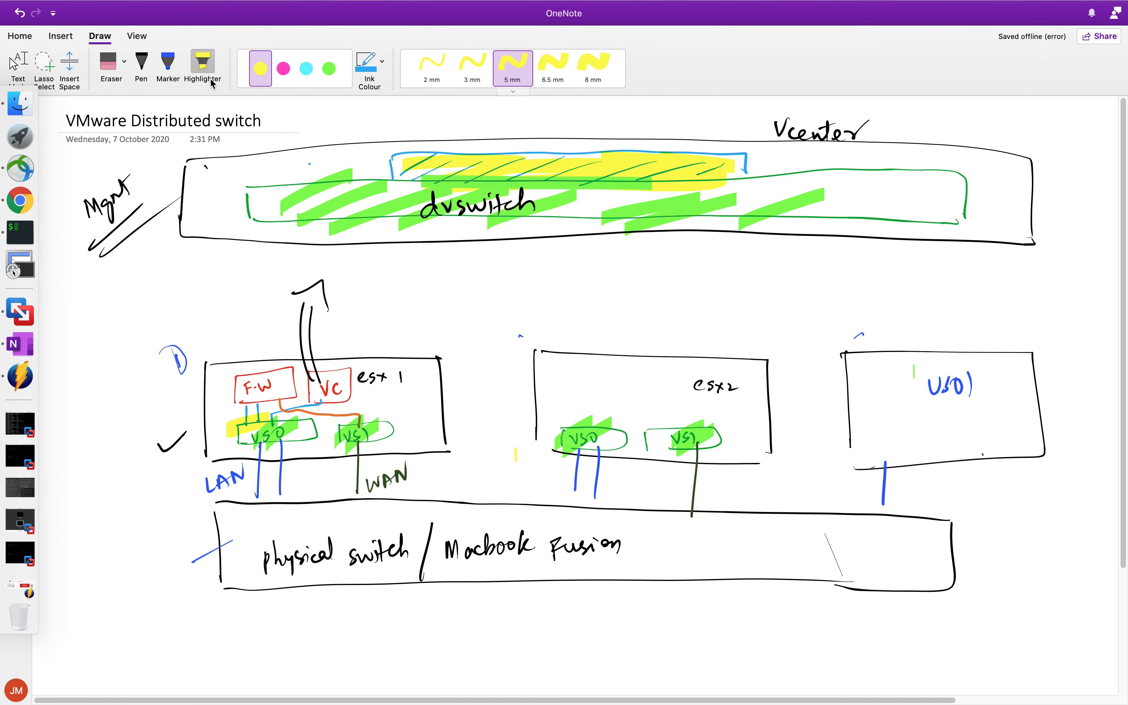
pyautogui.click(141, 65)
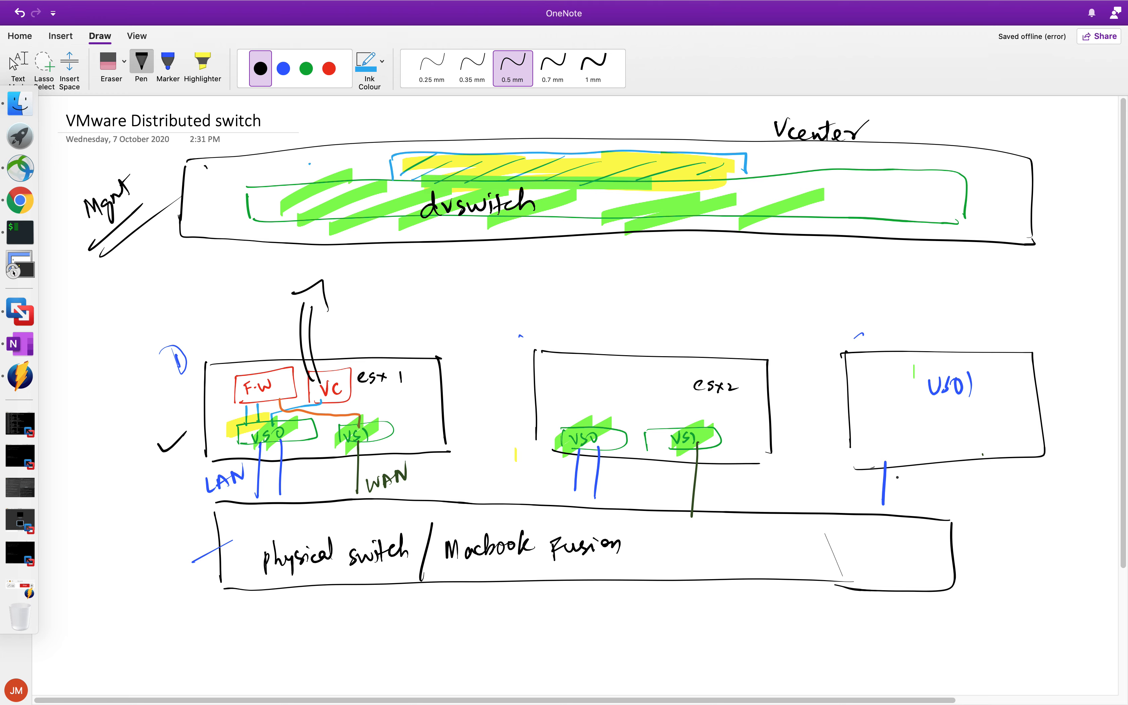
pyautogui.hotkey('ctrl', 'Up')
pyautogui.click(690, 36)
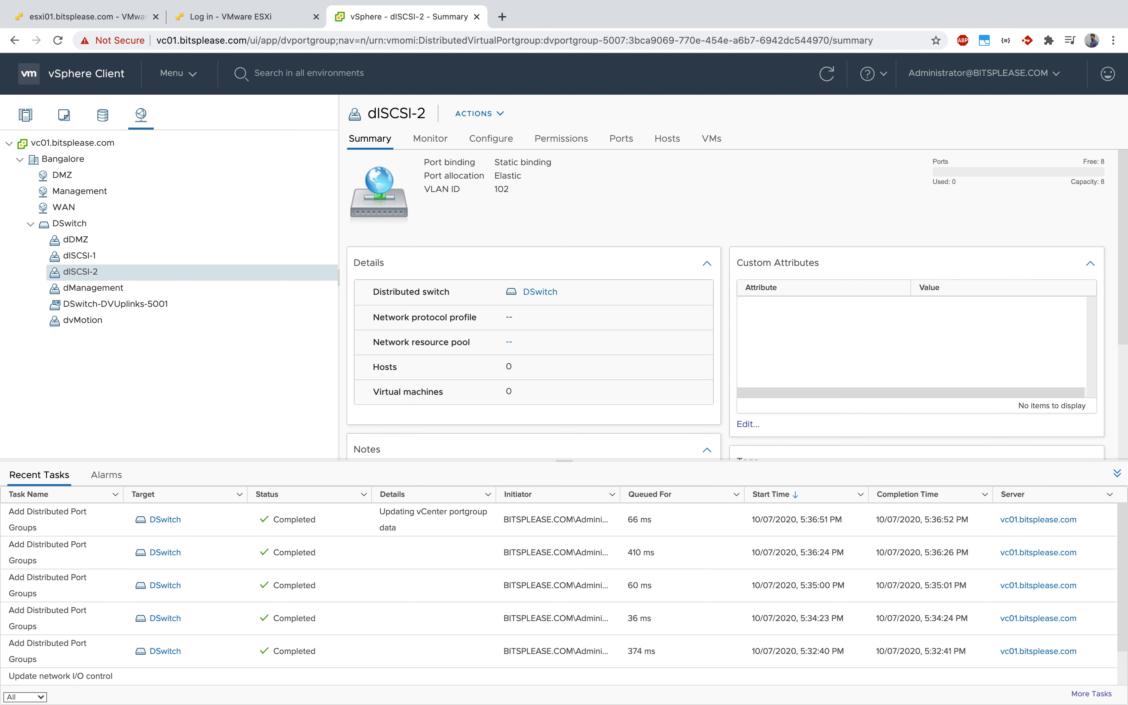
# Set dISCSI-1's failover order to keep Uplink 1 active and Uplink 2 unused, and apply the settings
pyautogui.click(95, 255)
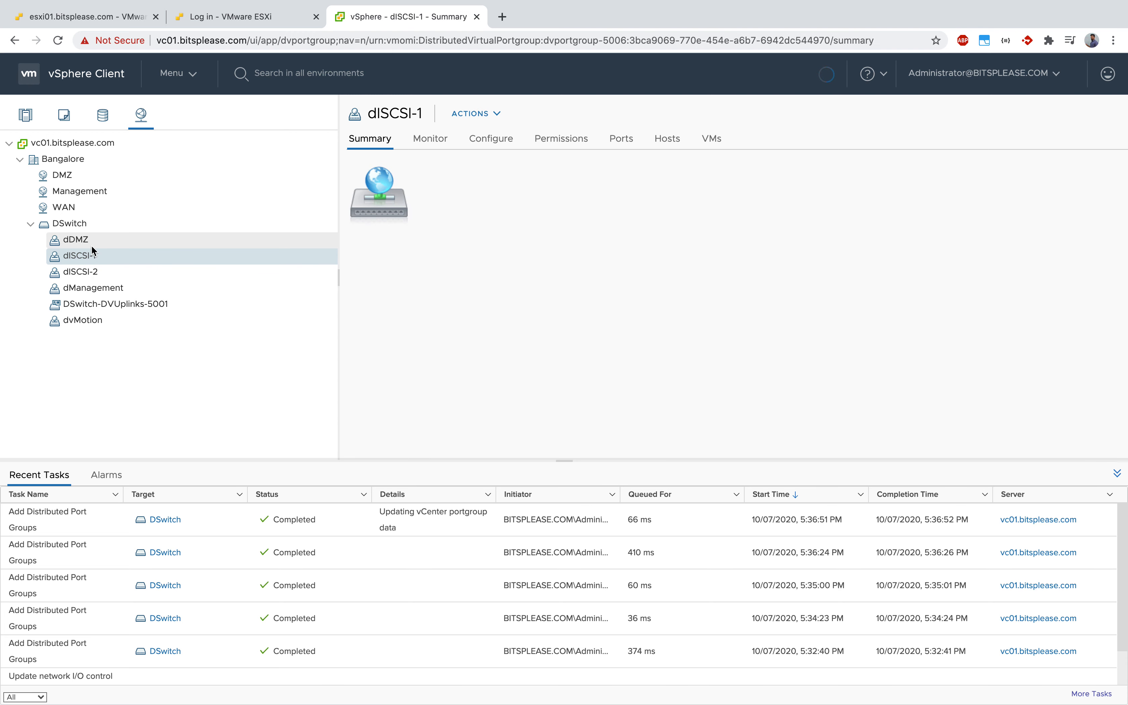
pyautogui.rightClick(113, 258)
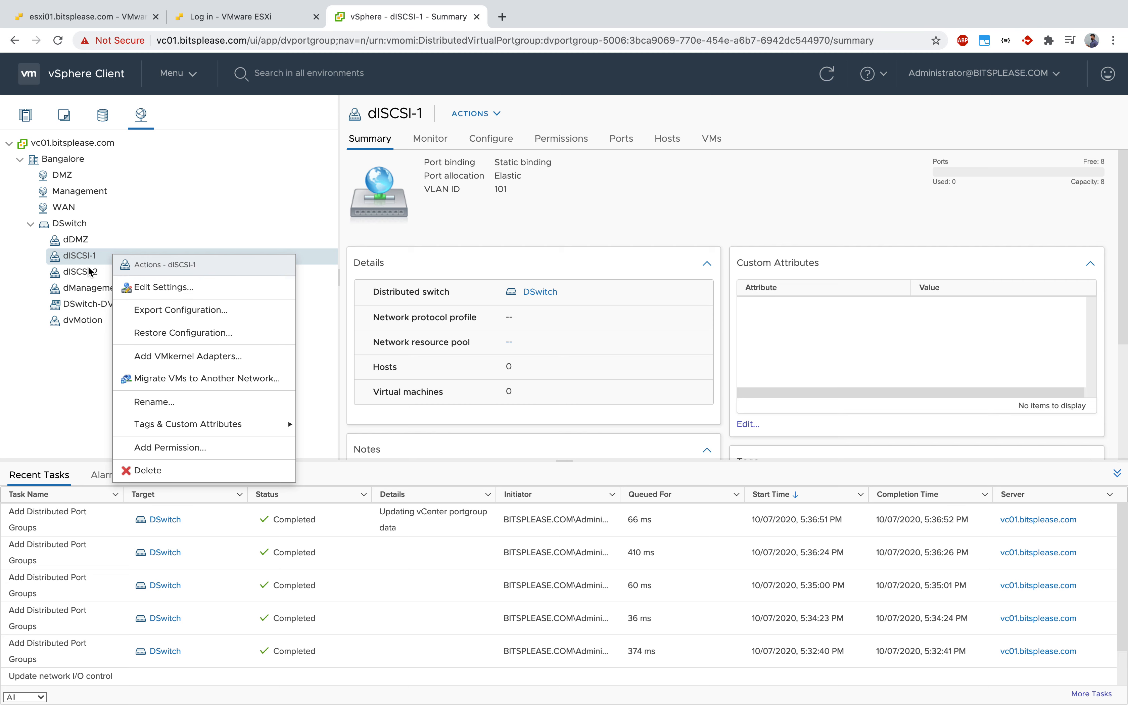
pyautogui.click(180, 292)
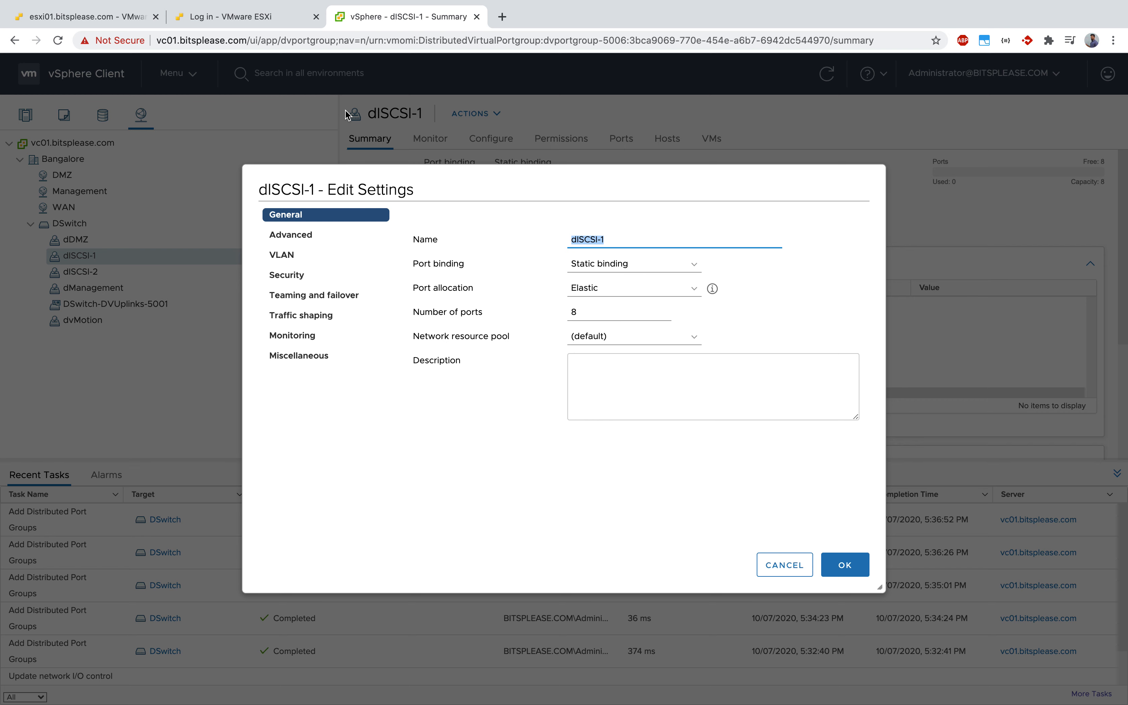
pyautogui.click(328, 294)
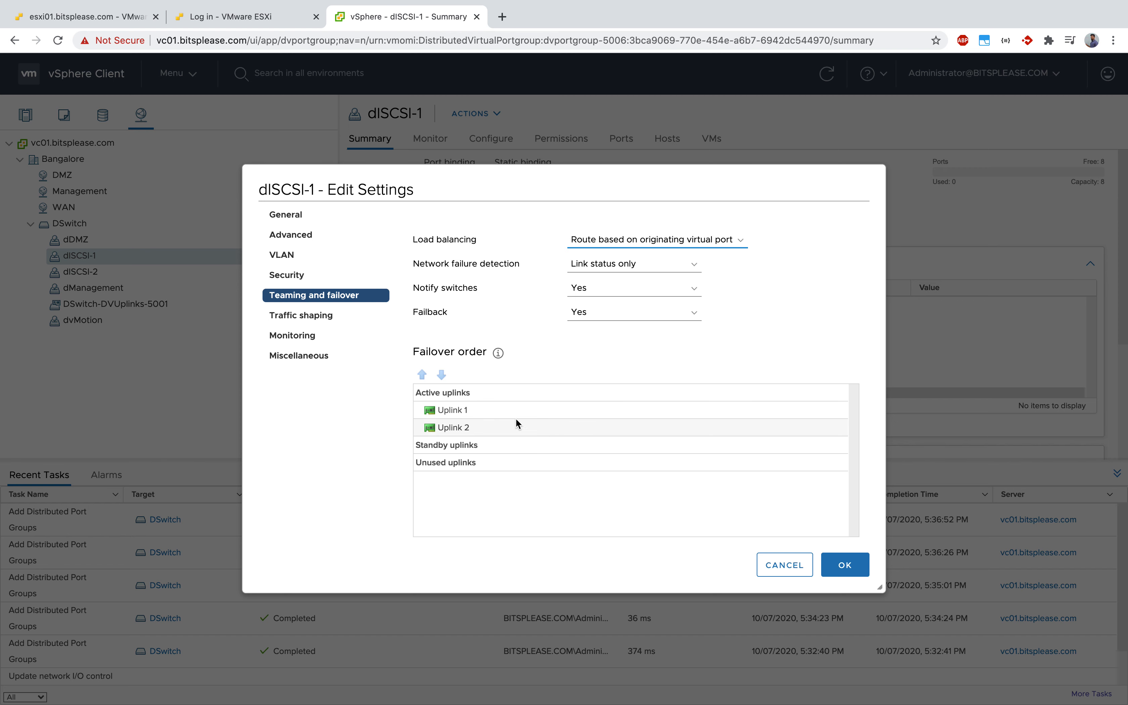
pyautogui.click(458, 408)
pyautogui.click(460, 428)
pyautogui.click(461, 412)
pyautogui.click(462, 421)
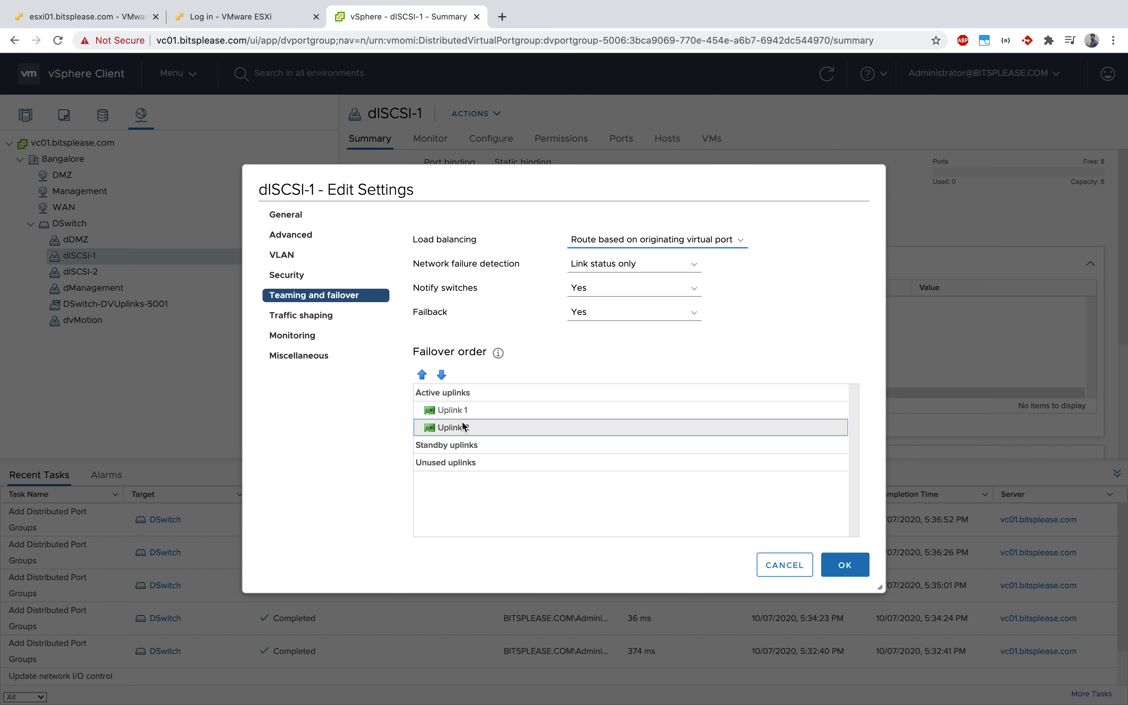
pyautogui.click(461, 410)
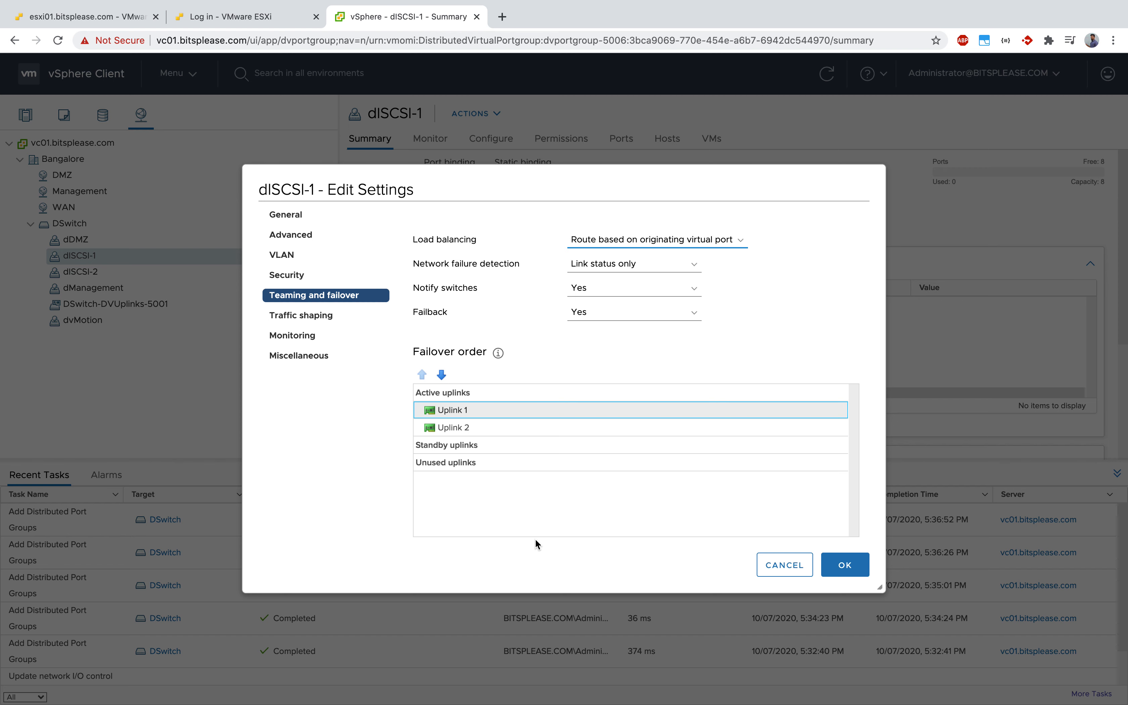
pyautogui.click(497, 430)
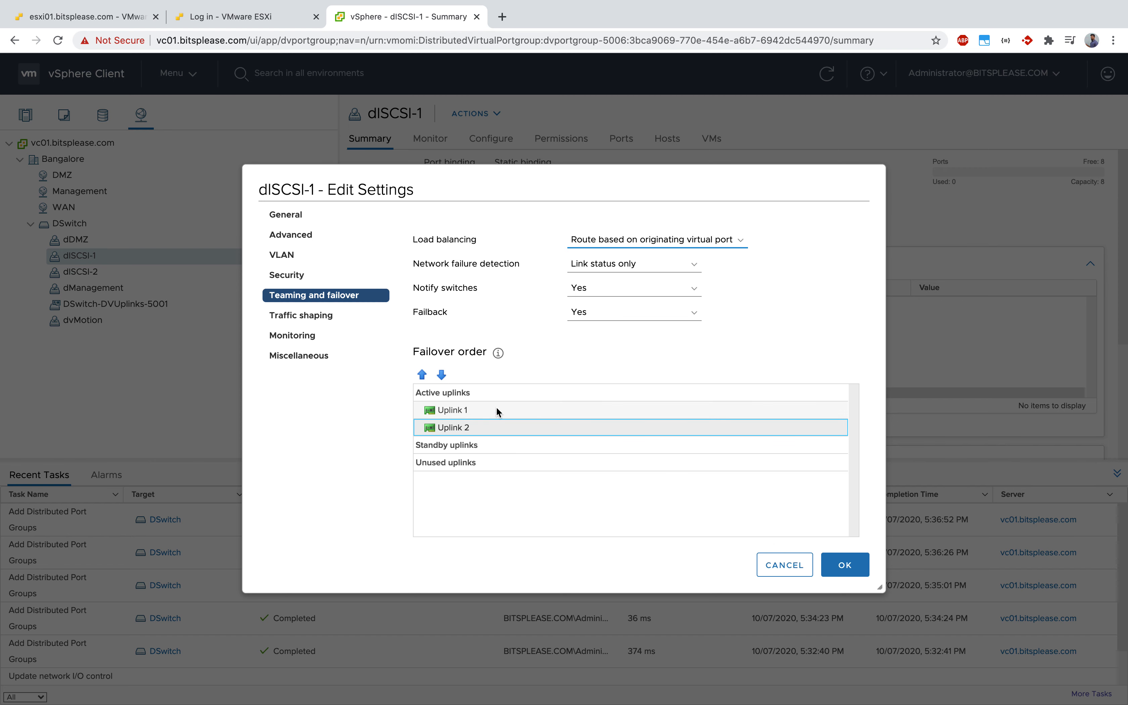
pyautogui.click(442, 375)
pyautogui.click(441, 374)
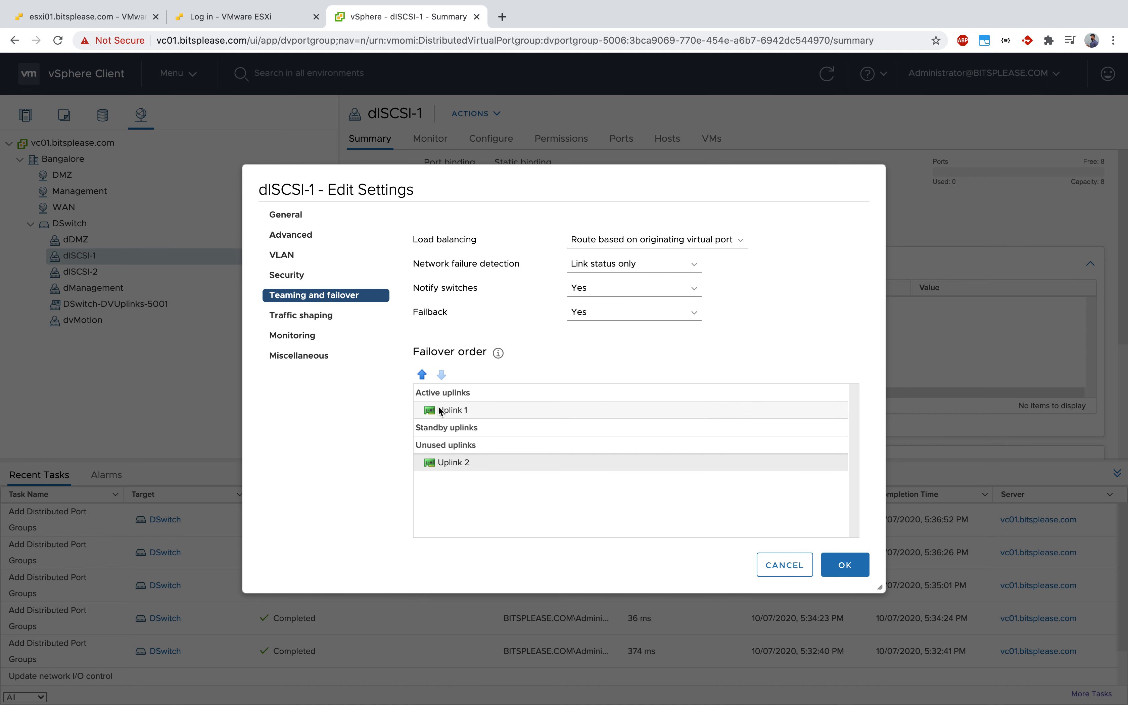
pyautogui.click(843, 563)
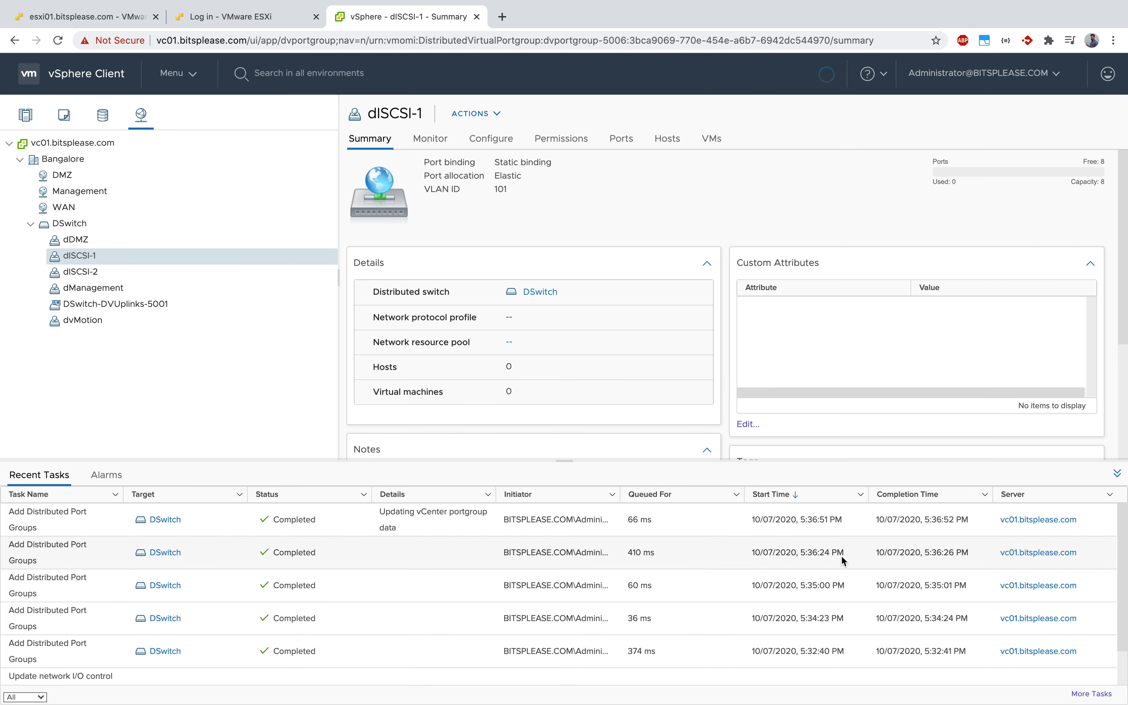
# Set dISCSI-2's failover order to keep Uplink 2 active and Uplink 1 unused, and apply the settings
pyautogui.click(150, 271)
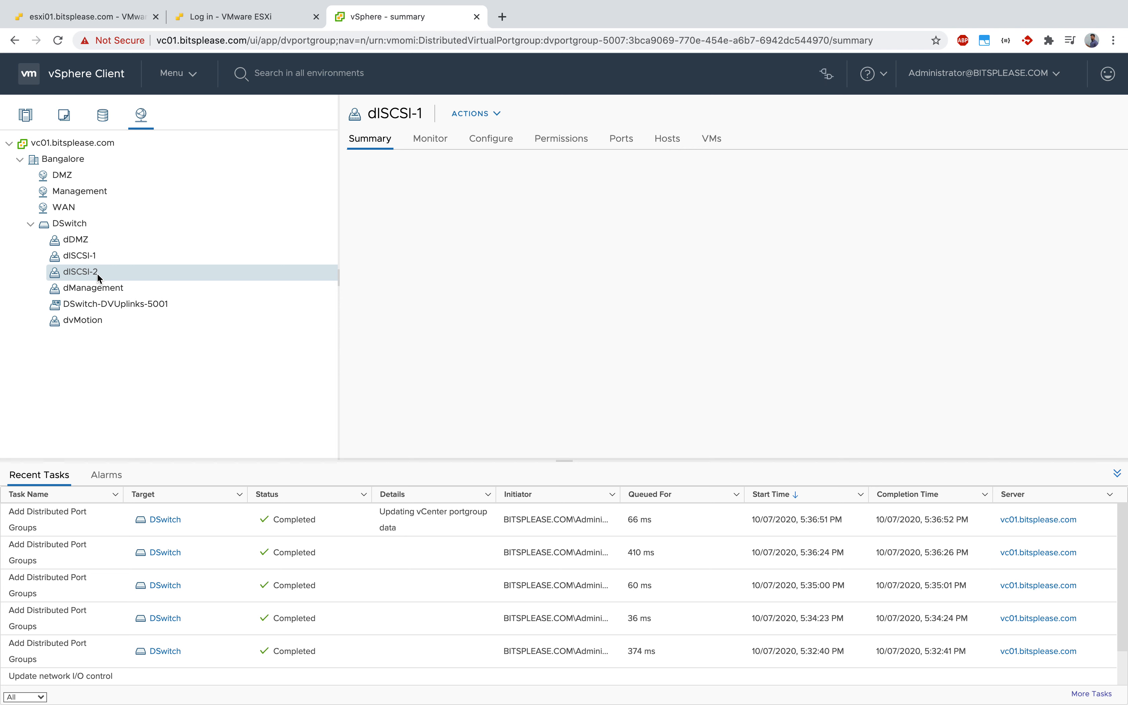
pyautogui.rightClick(126, 279)
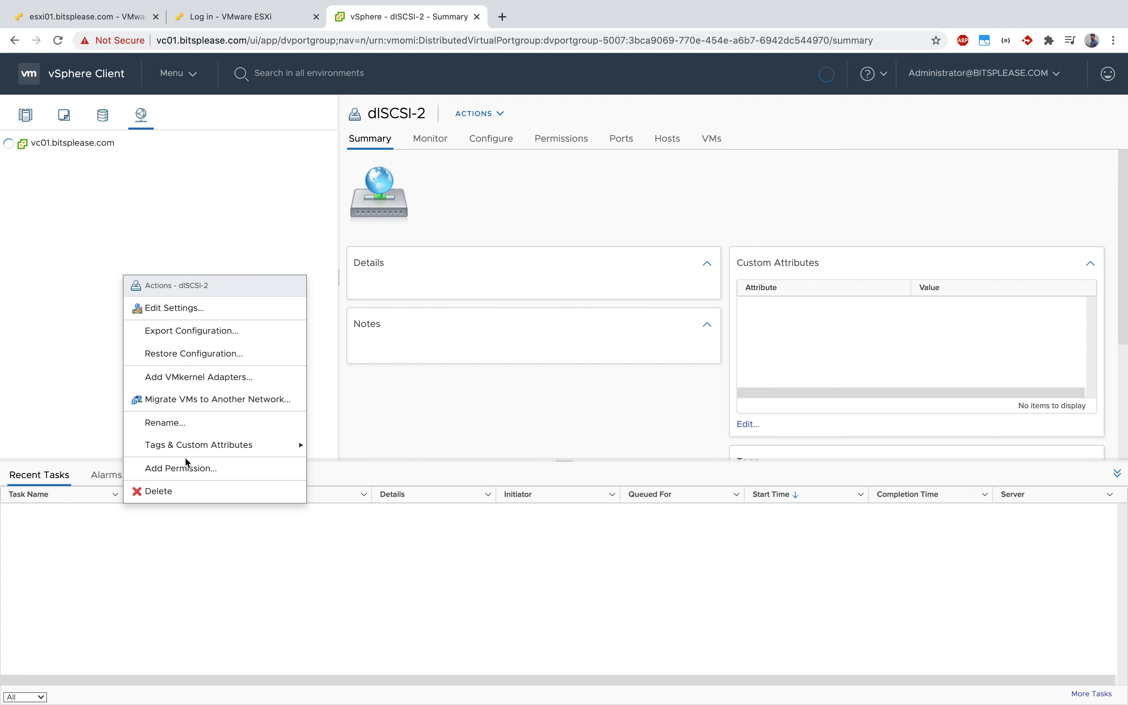
pyautogui.click(438, 397)
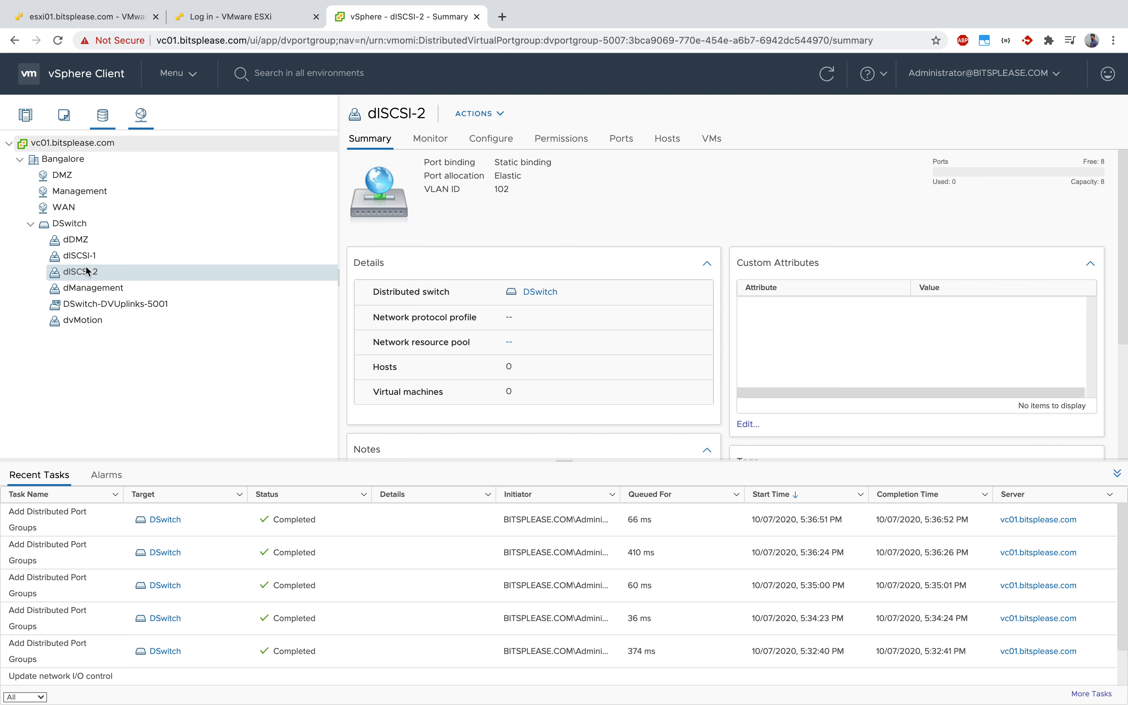
pyautogui.rightClick(87, 271)
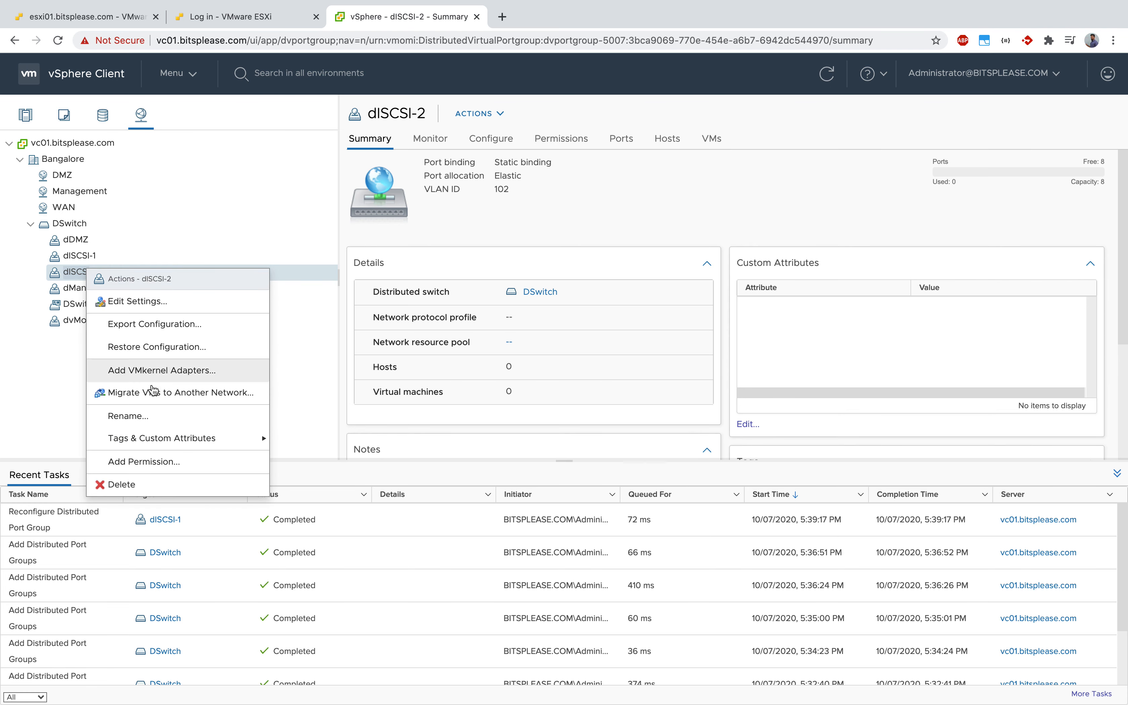
pyautogui.click(154, 301)
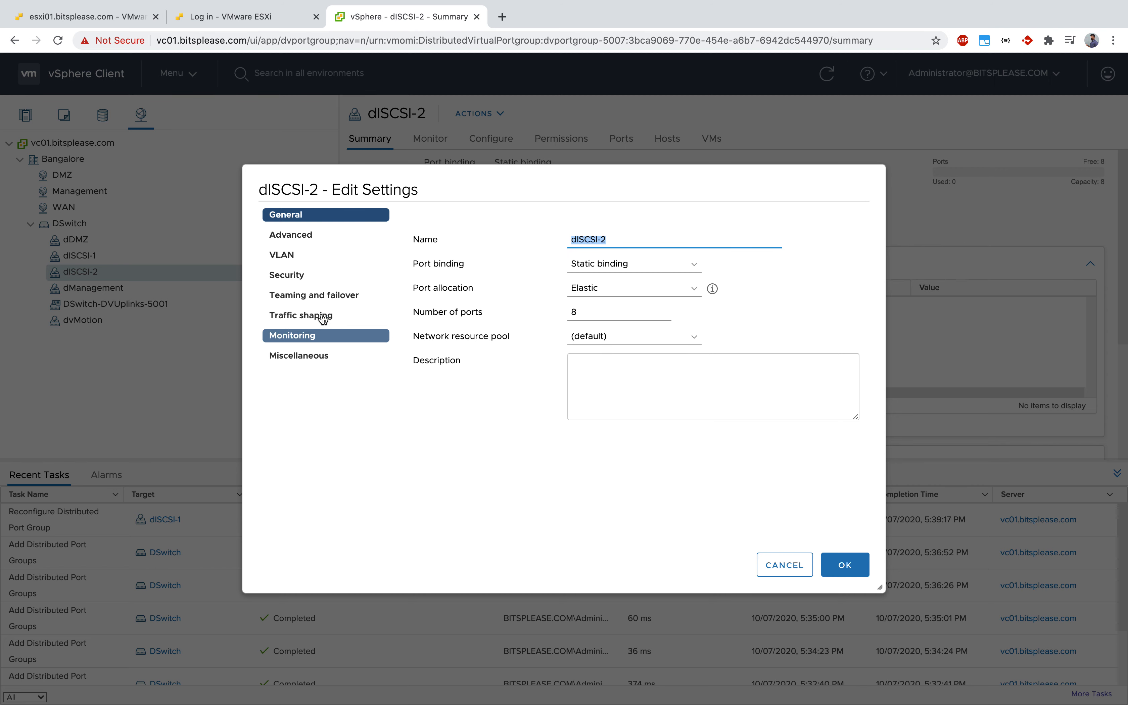
pyautogui.click(327, 305)
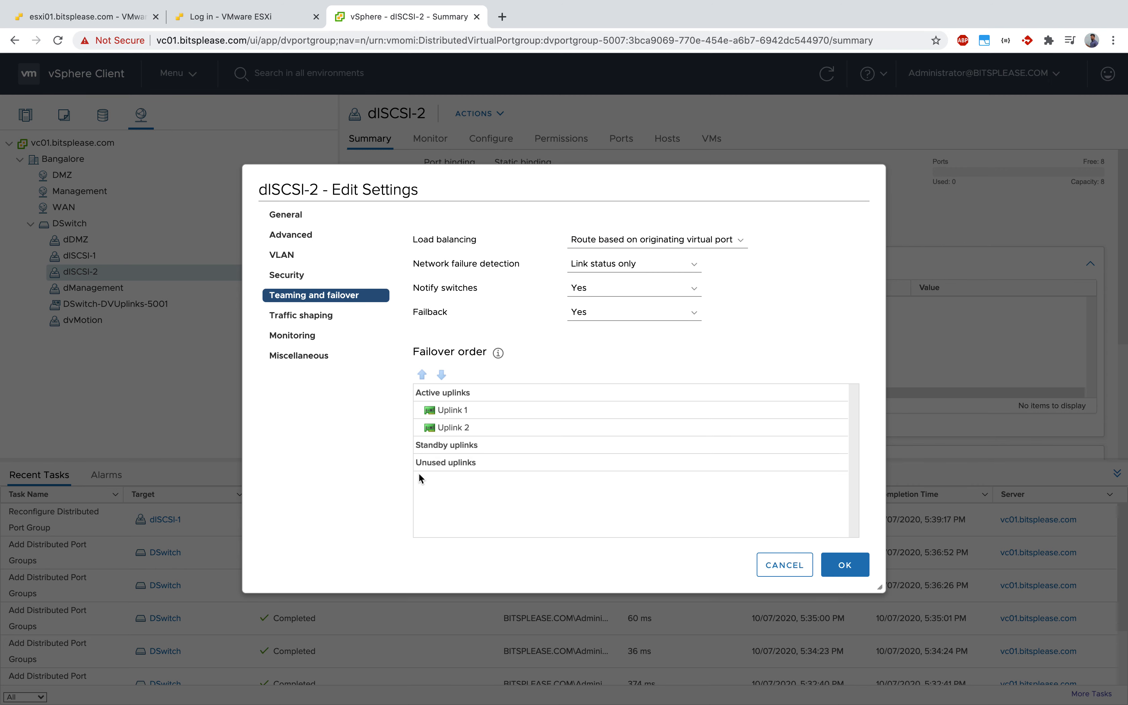
pyautogui.click(471, 426)
pyautogui.click(463, 411)
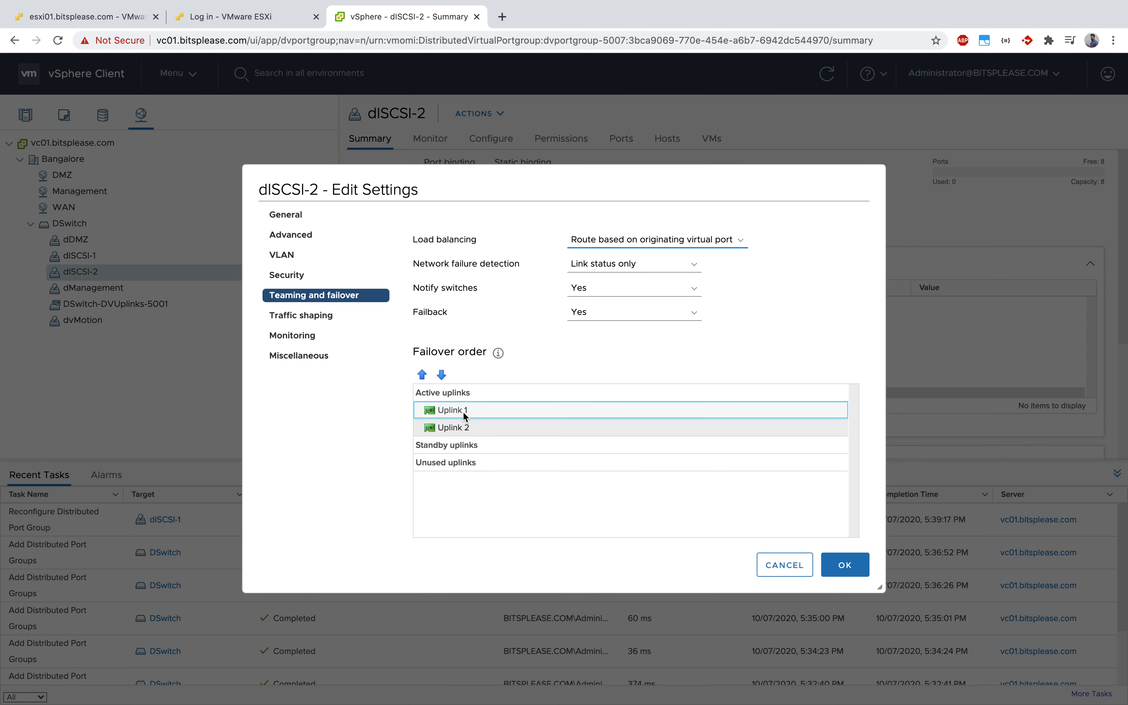
pyautogui.click(442, 375)
pyautogui.click(441, 375)
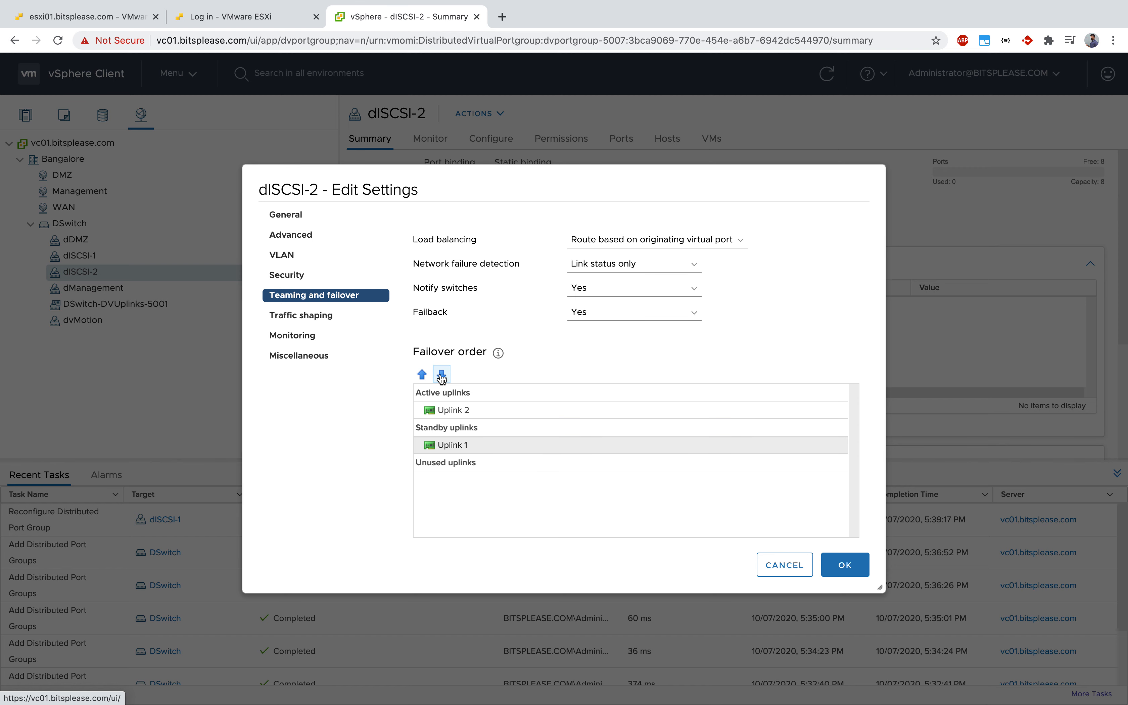
pyautogui.click(441, 374)
pyautogui.click(466, 410)
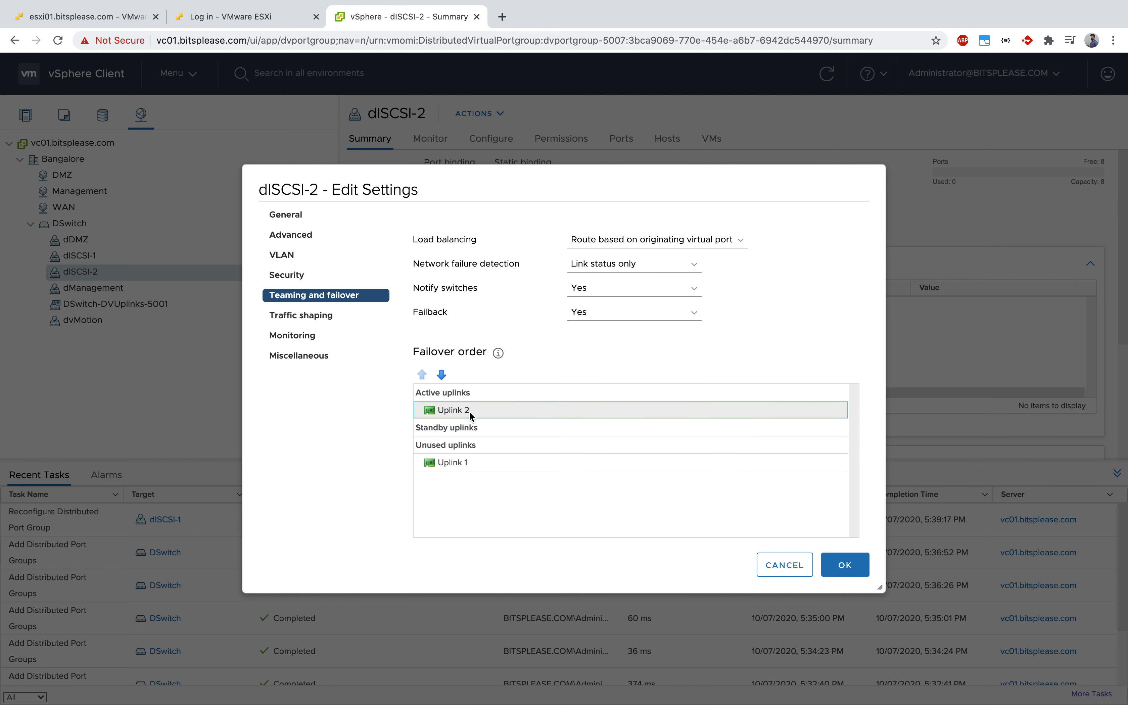
pyautogui.click(770, 565)
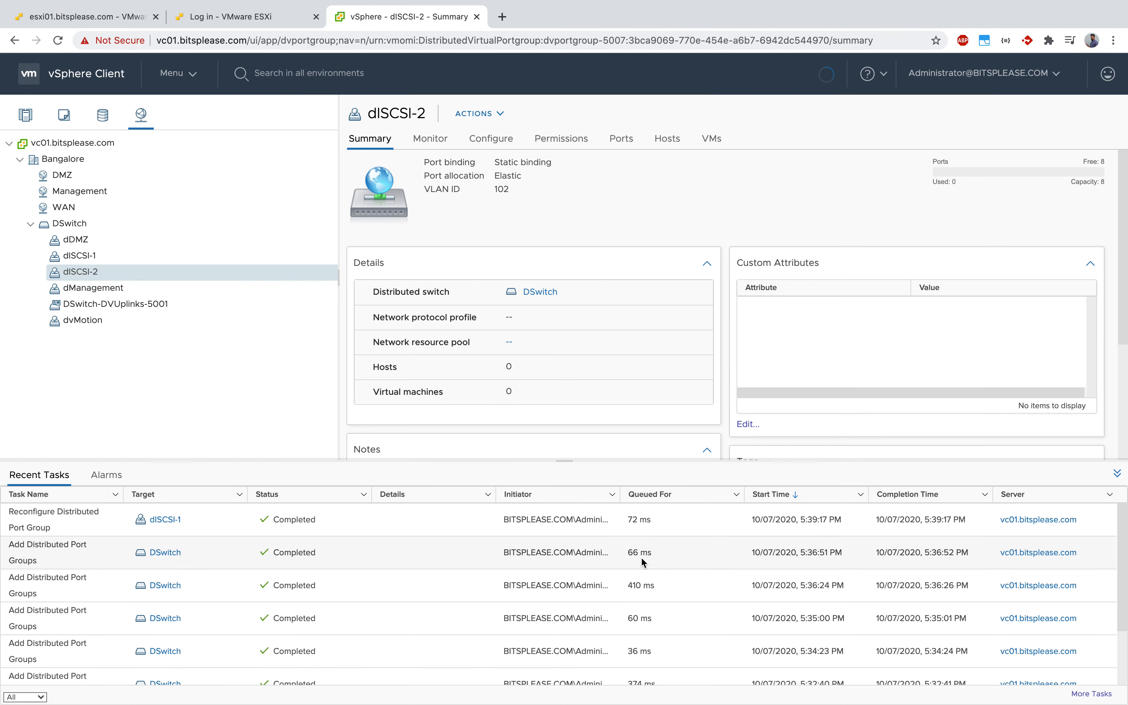
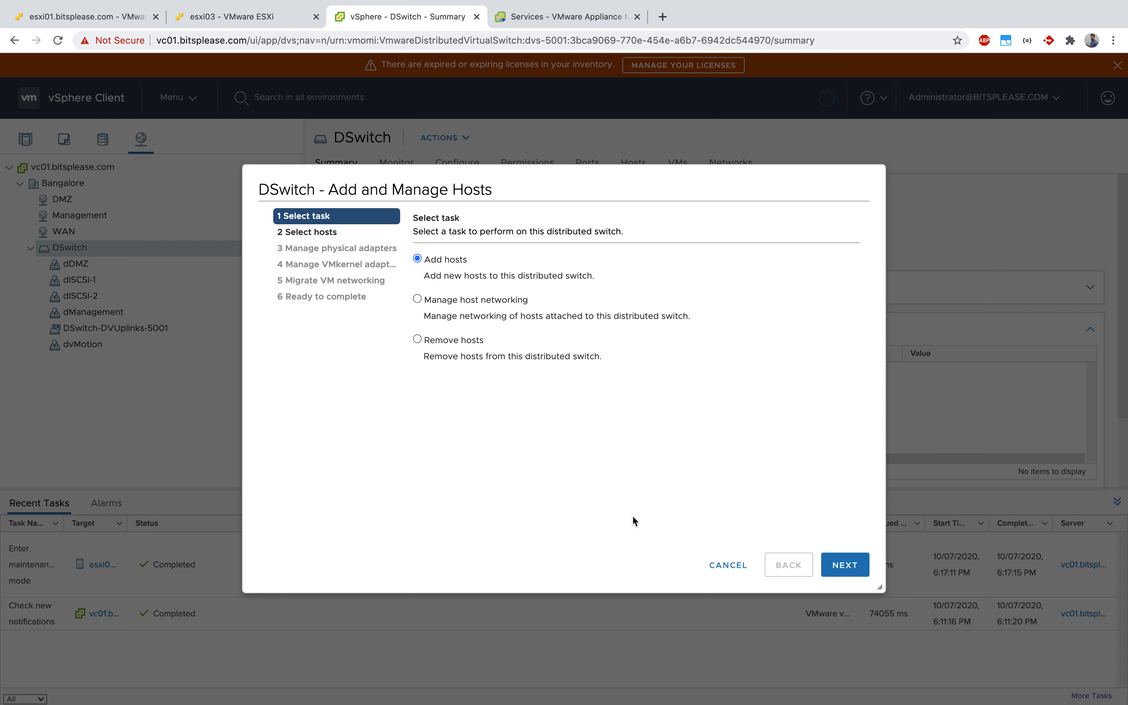
# Close the appliance Services page and the license notice, and select esxi03.bitsplease.com as the new host to add to DSwitch
pyautogui.click(637, 17)
pyautogui.click(1117, 65)
pyautogui.click(845, 565)
pyautogui.click(434, 252)
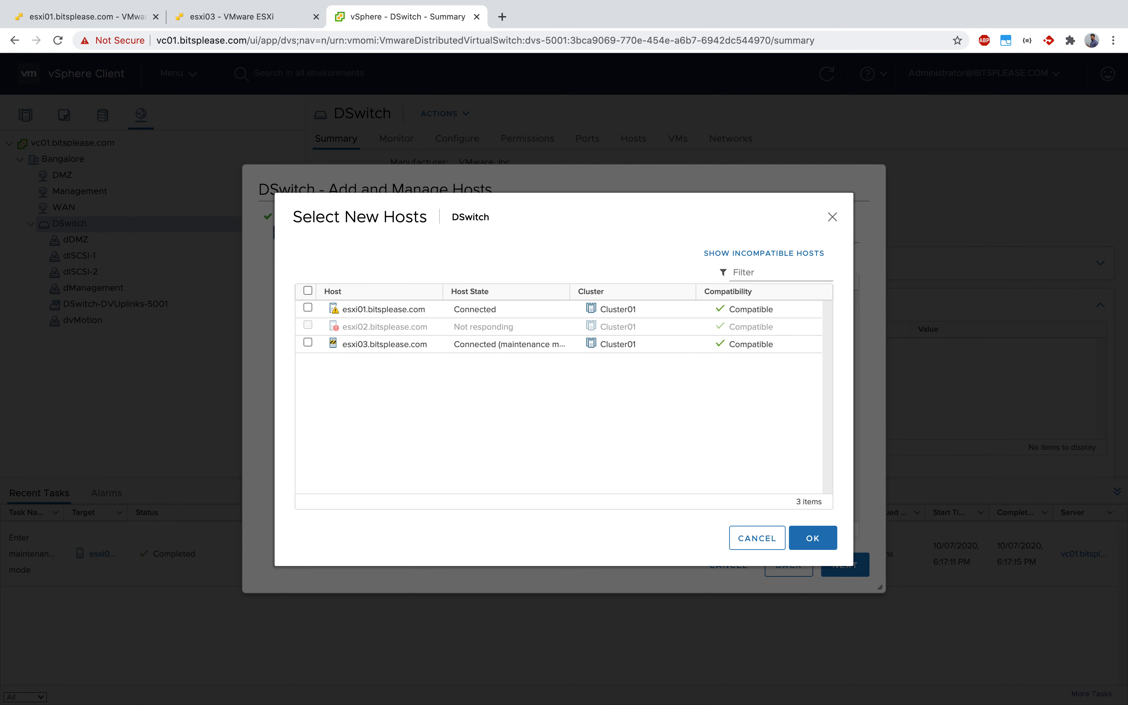
pyautogui.click(309, 343)
pyautogui.click(811, 539)
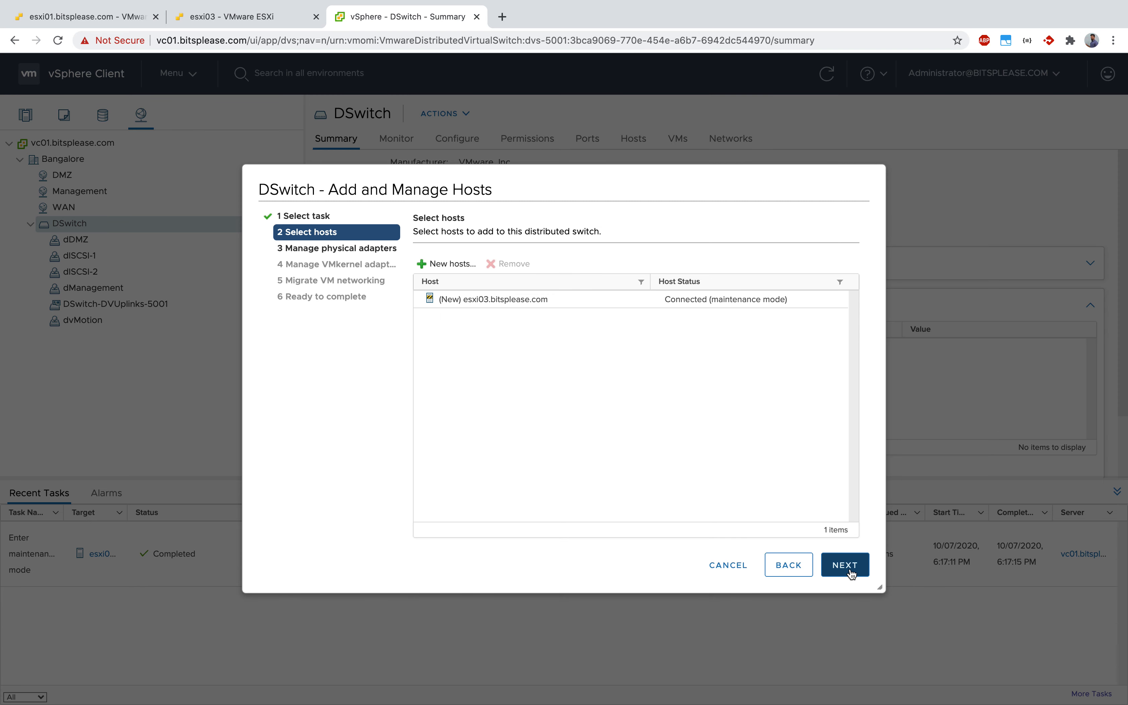
# Proceed to the physical adapters of esxi03.bitsplease.com and assign vmnic0 to Uplink 1 of DSwitch
pyautogui.click(846, 565)
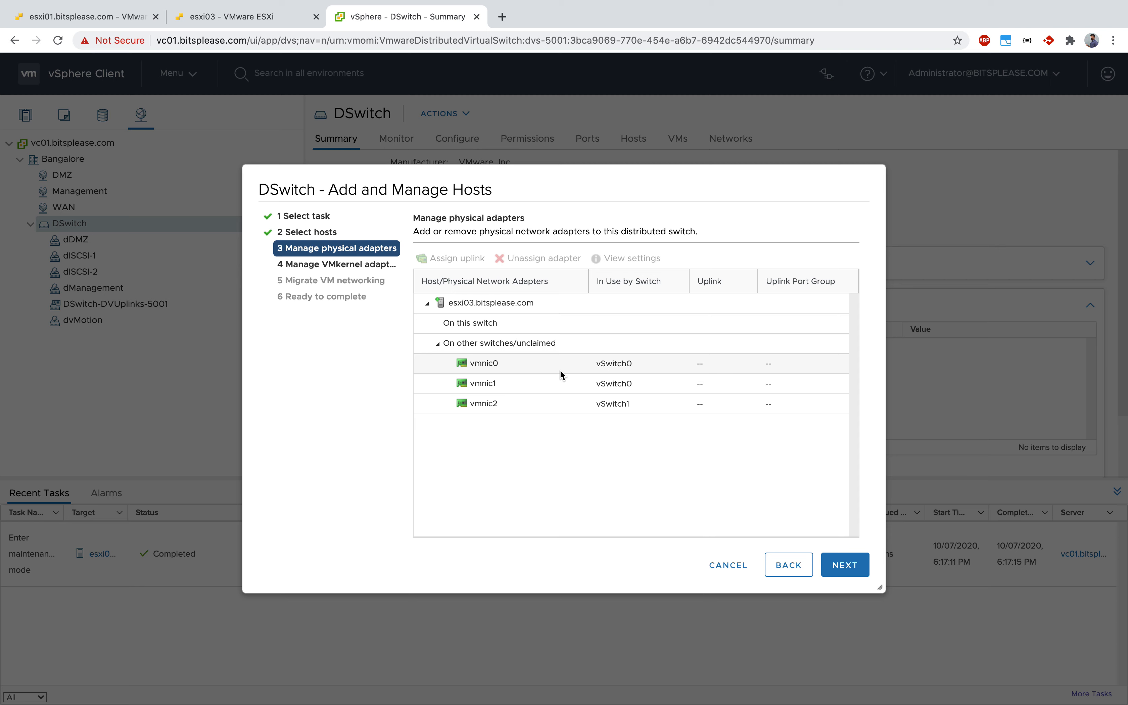
pyautogui.click(491, 368)
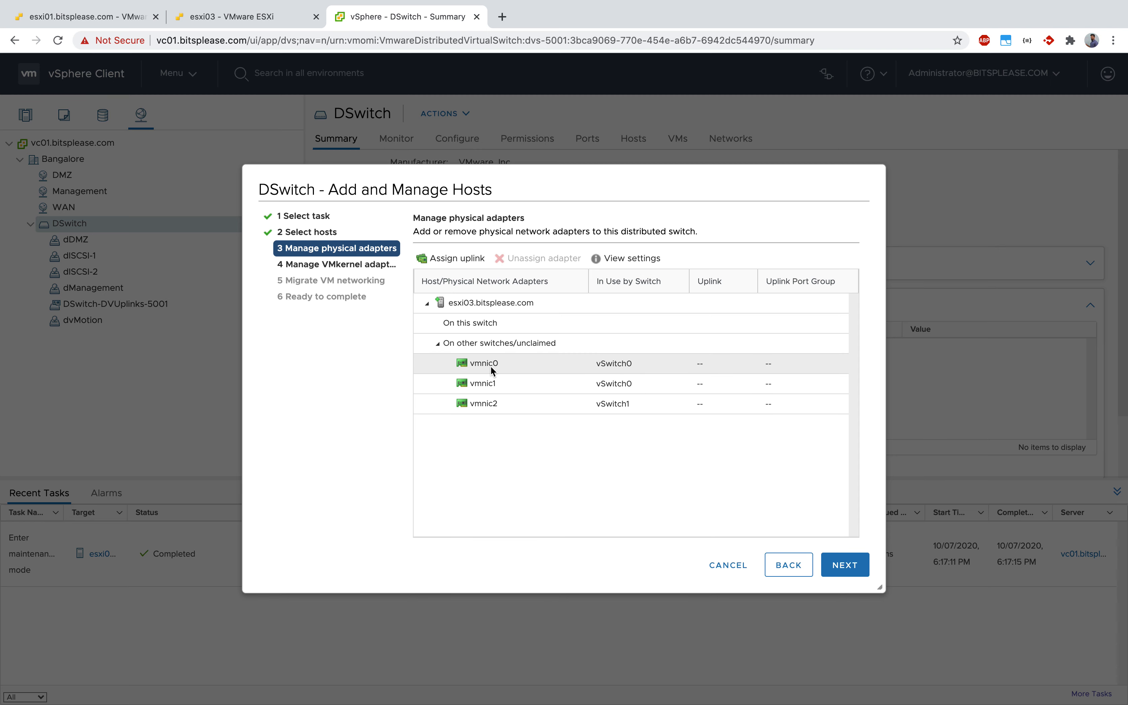
pyautogui.click(448, 259)
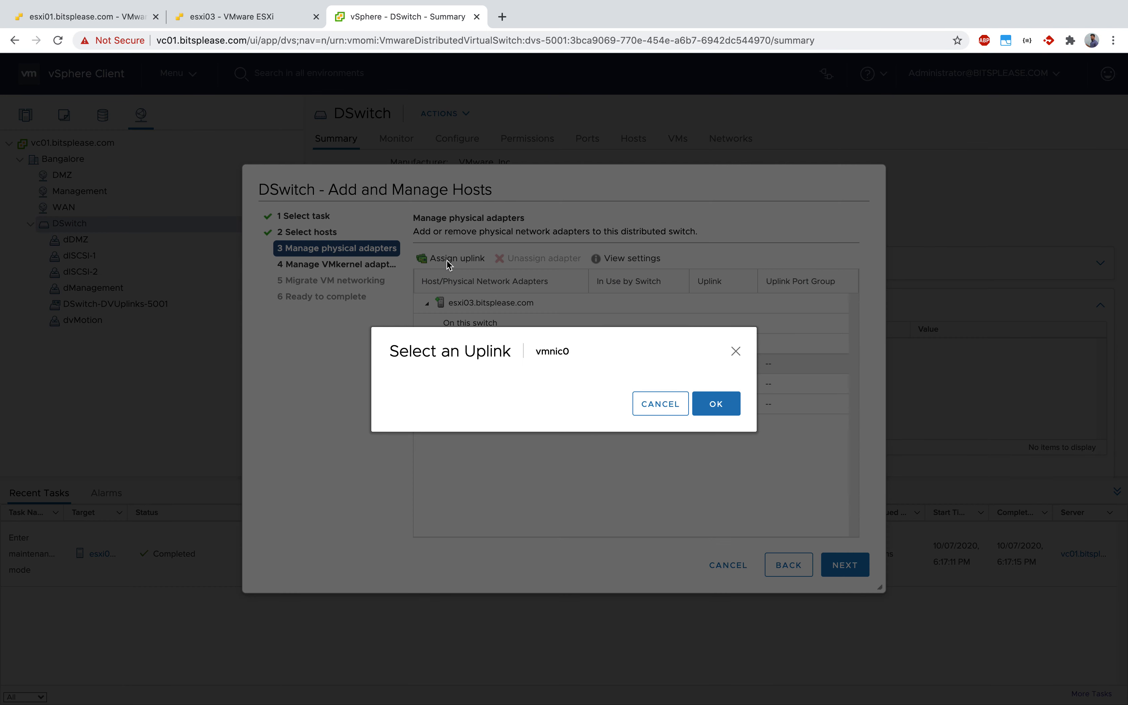
pyautogui.click(716, 404)
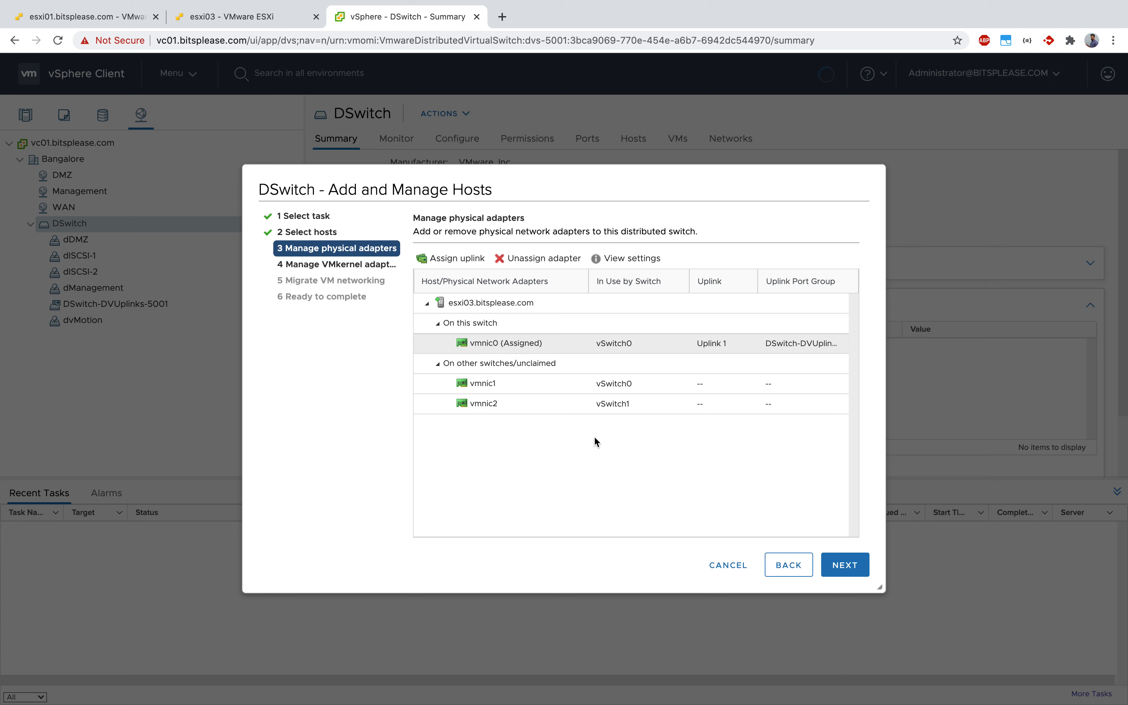
# Assign vmnic1 of esxi03 to Uplink 2 and proceed to the VMkernel adapter settings
pyautogui.click(513, 385)
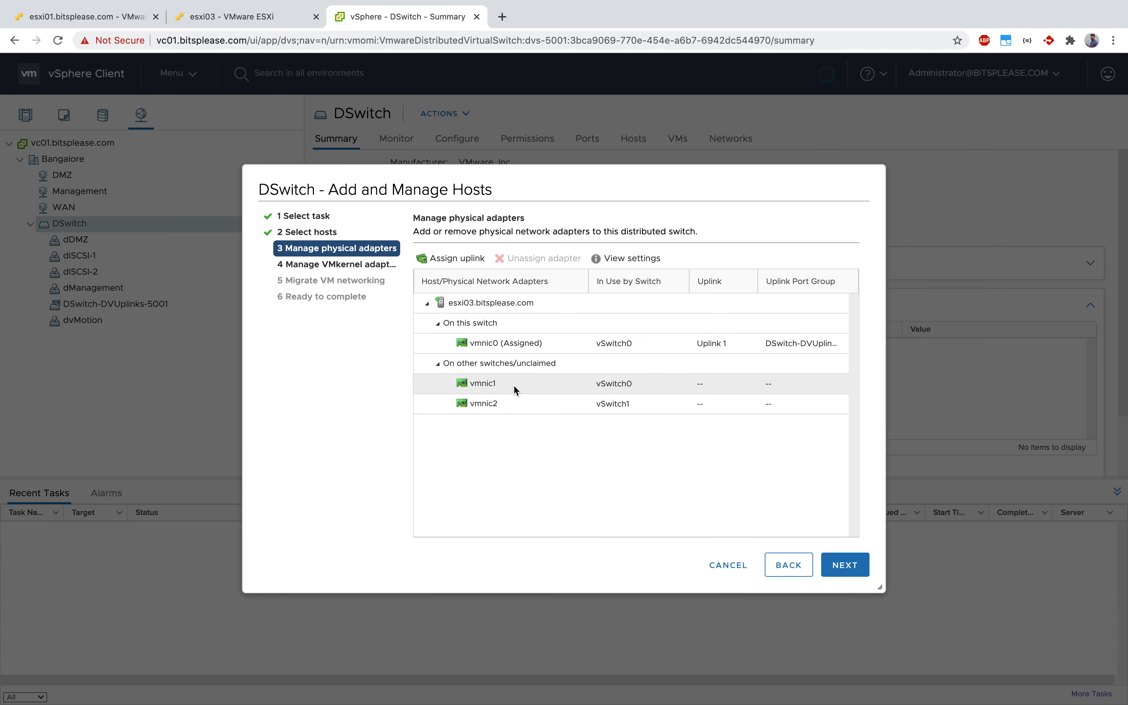
pyautogui.click(461, 258)
pyautogui.click(470, 291)
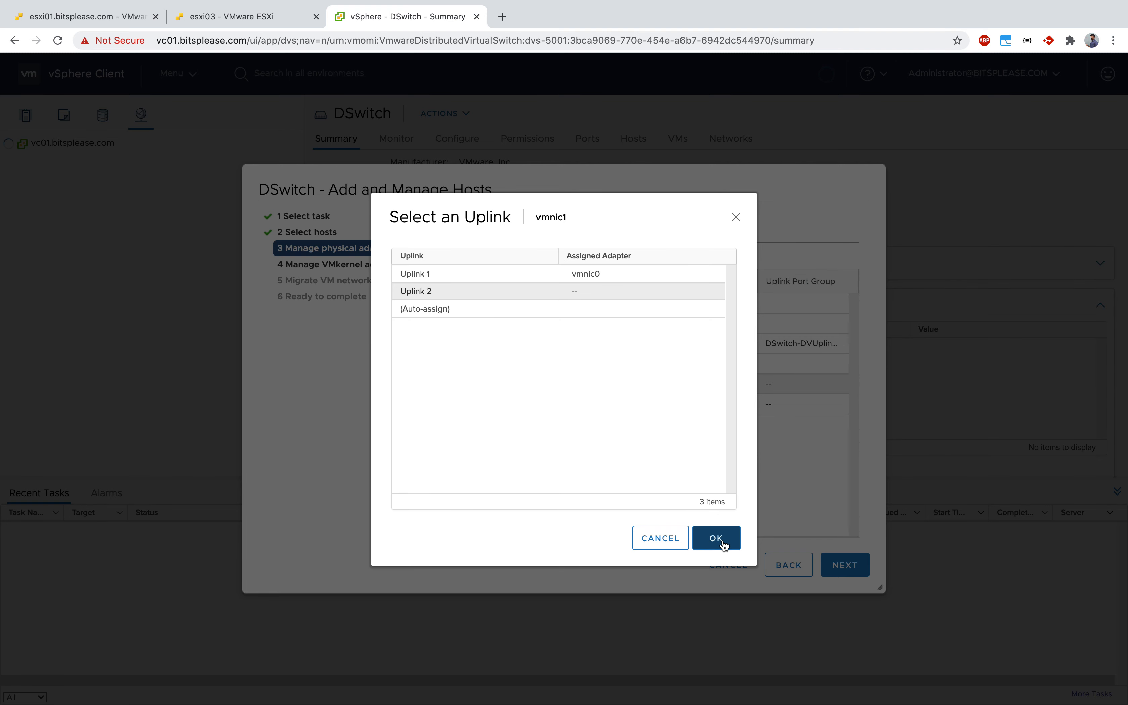
pyautogui.click(716, 538)
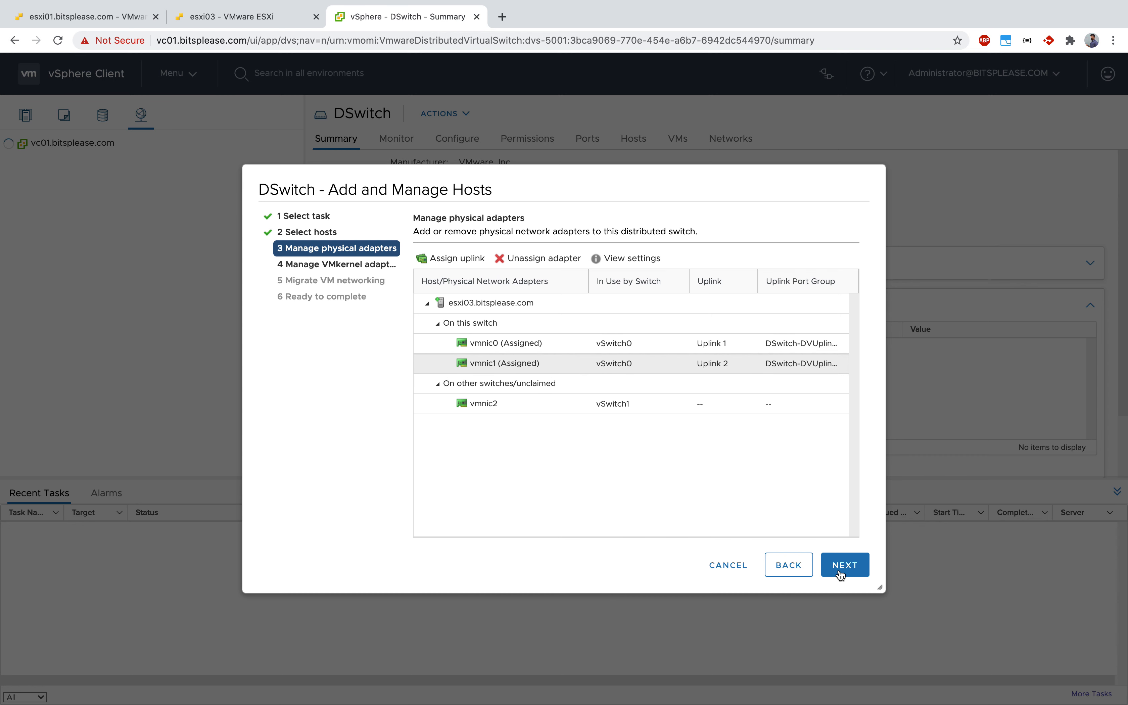
pyautogui.click(855, 566)
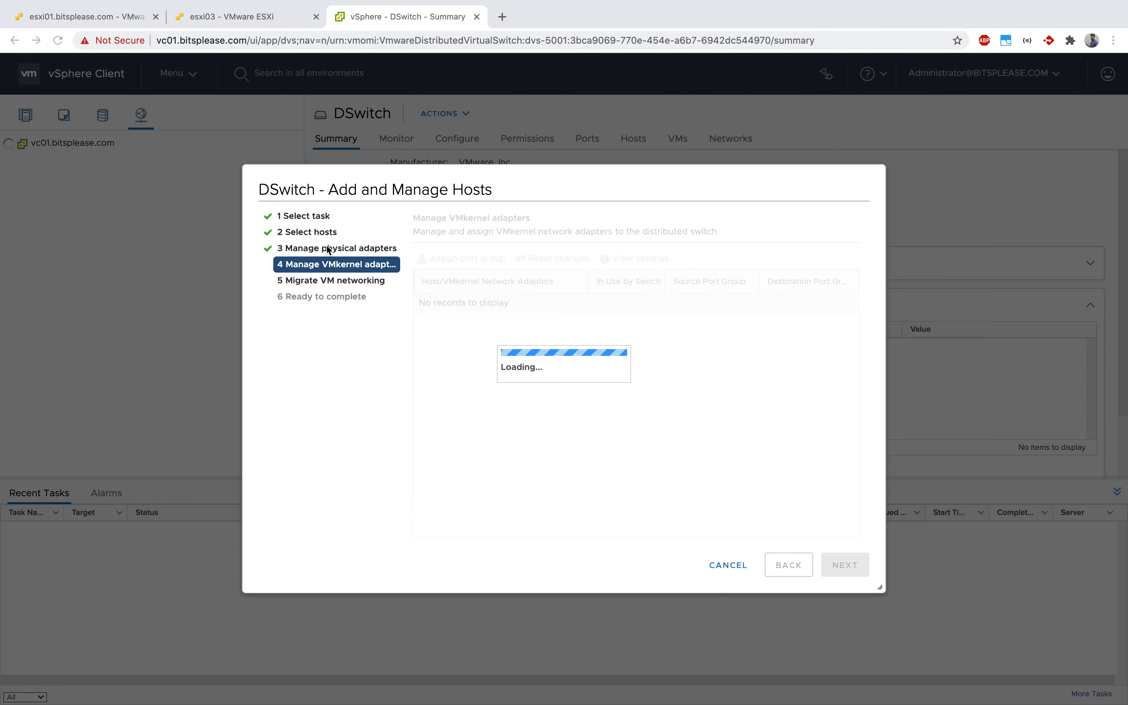
# Switch to the OneNote diagram, mark the VS0 switch of esx 1 with a short black pen stroke, and return to Chrome
pyautogui.hotkey('ctrl', 'Up')
pyautogui.click(714, 54)
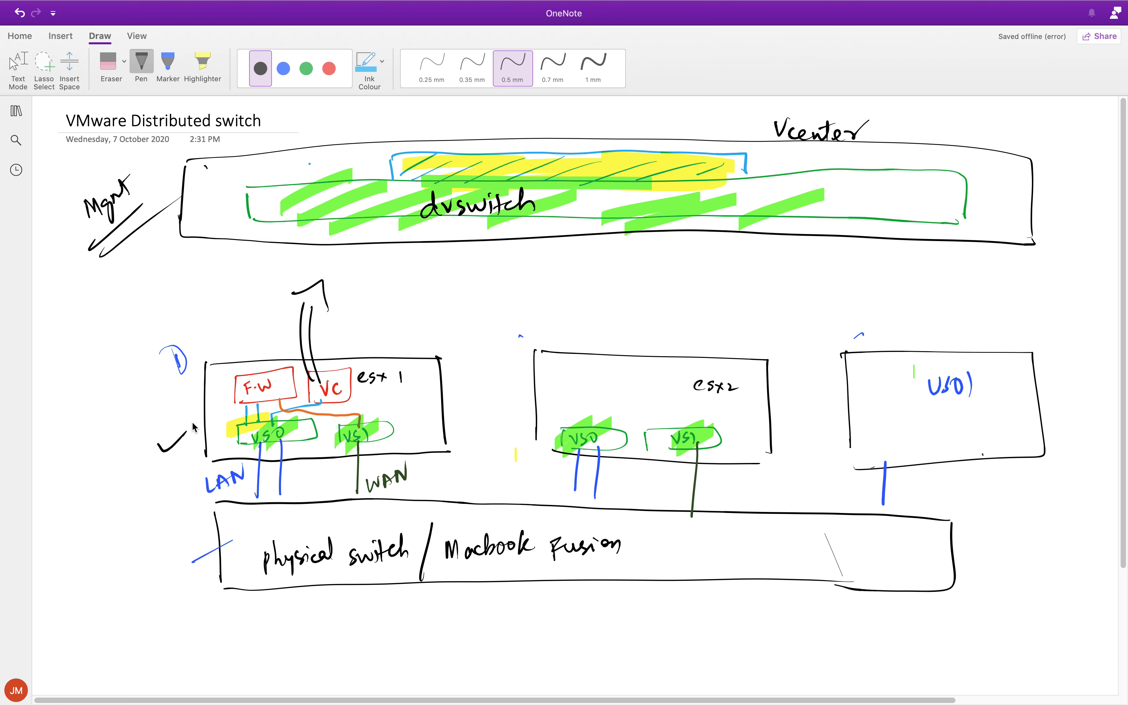
pyautogui.click(214, 430)
pyautogui.moveTo(203, 435)
pyautogui.mouseDown()
pyautogui.moveTo(229, 433)
pyautogui.moveTo(202, 436)
pyautogui.mouseUp()
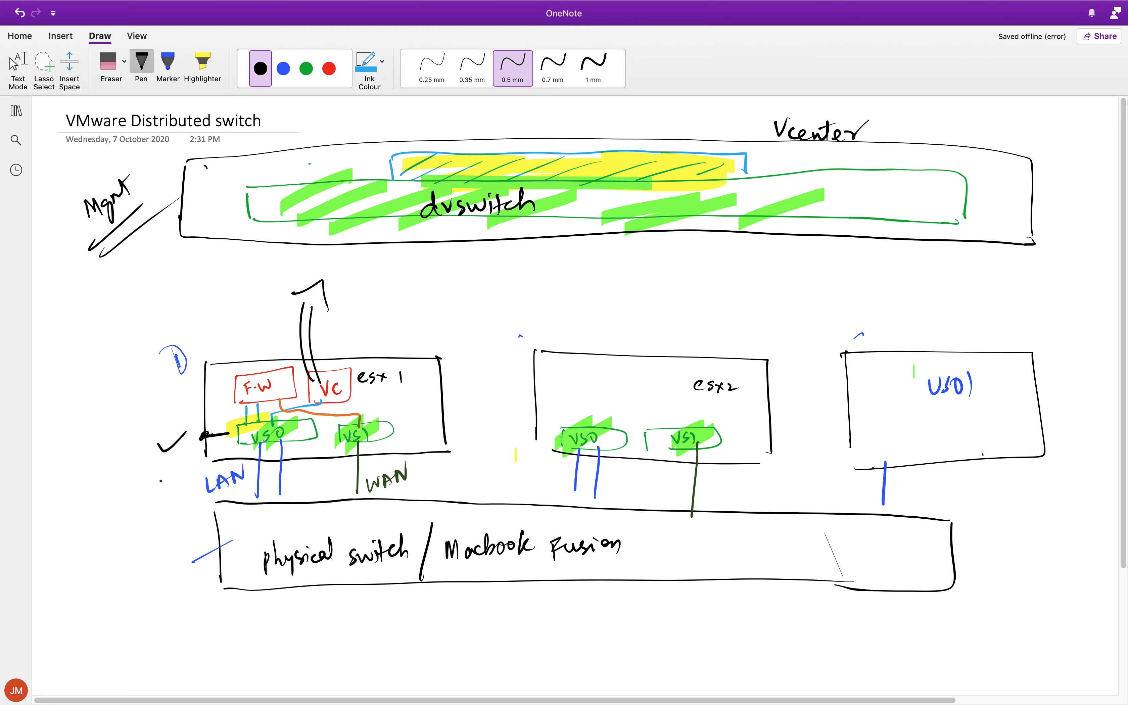
pyautogui.hotkey('ctrl', 'Up')
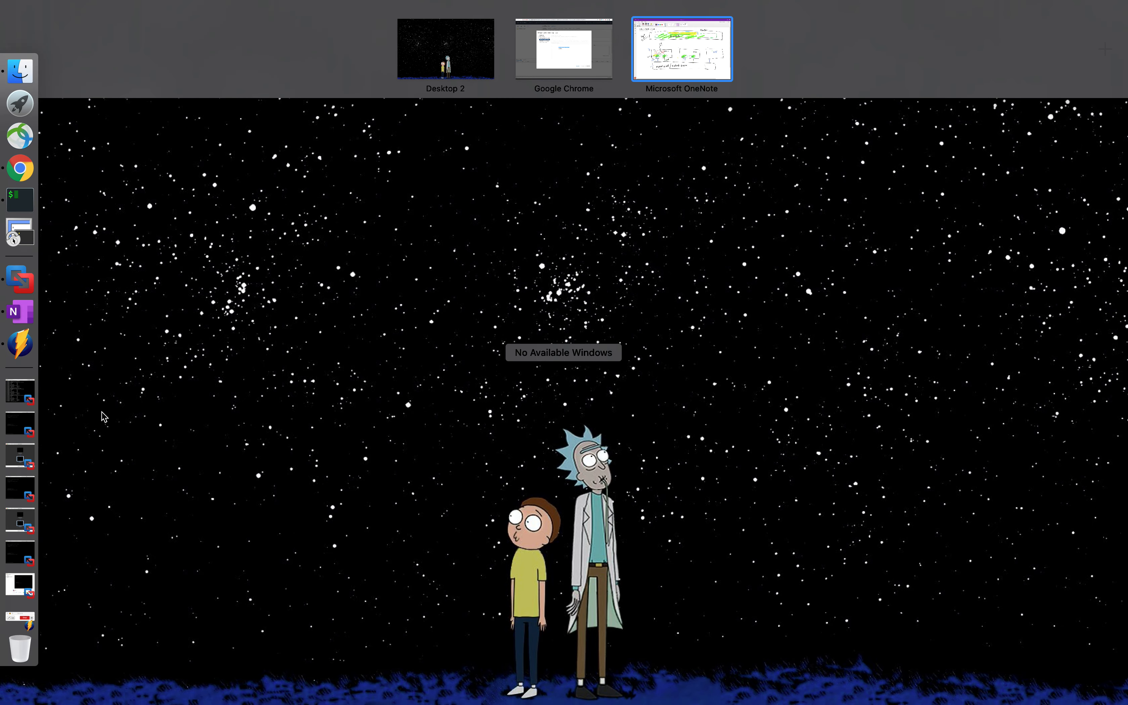
pyautogui.click(573, 56)
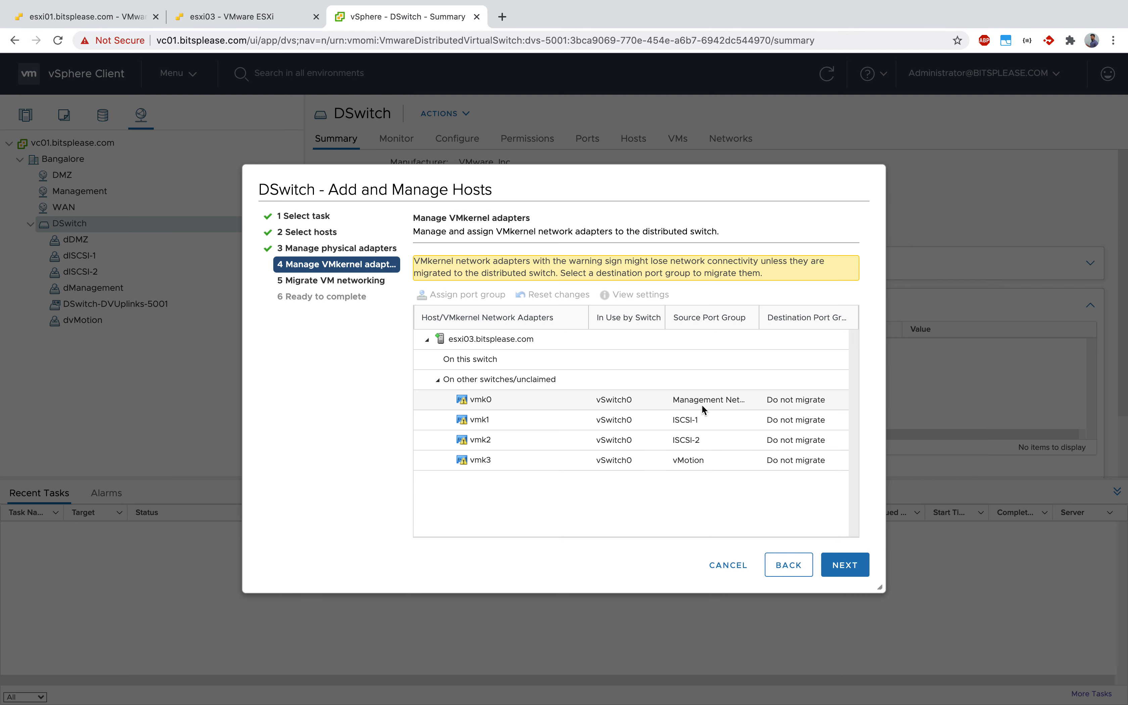
# Reassign the management VMkernel adapter vmk0 of esxi03 to the dManagement port group
pyautogui.click(634, 403)
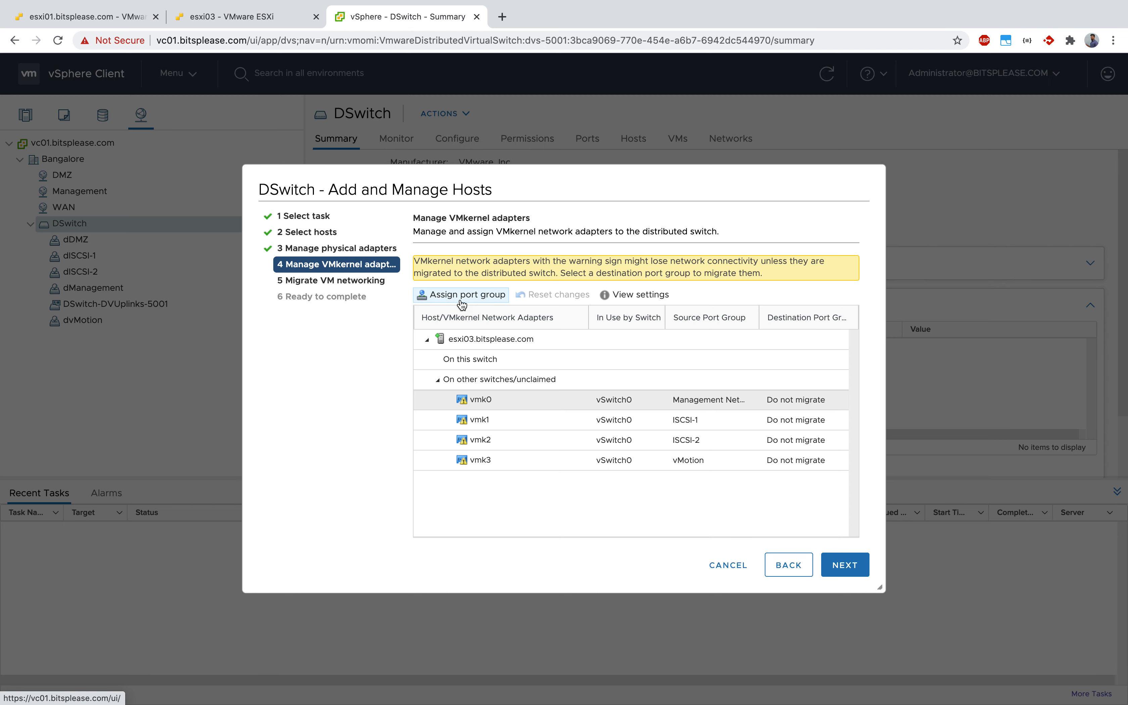
pyautogui.click(460, 299)
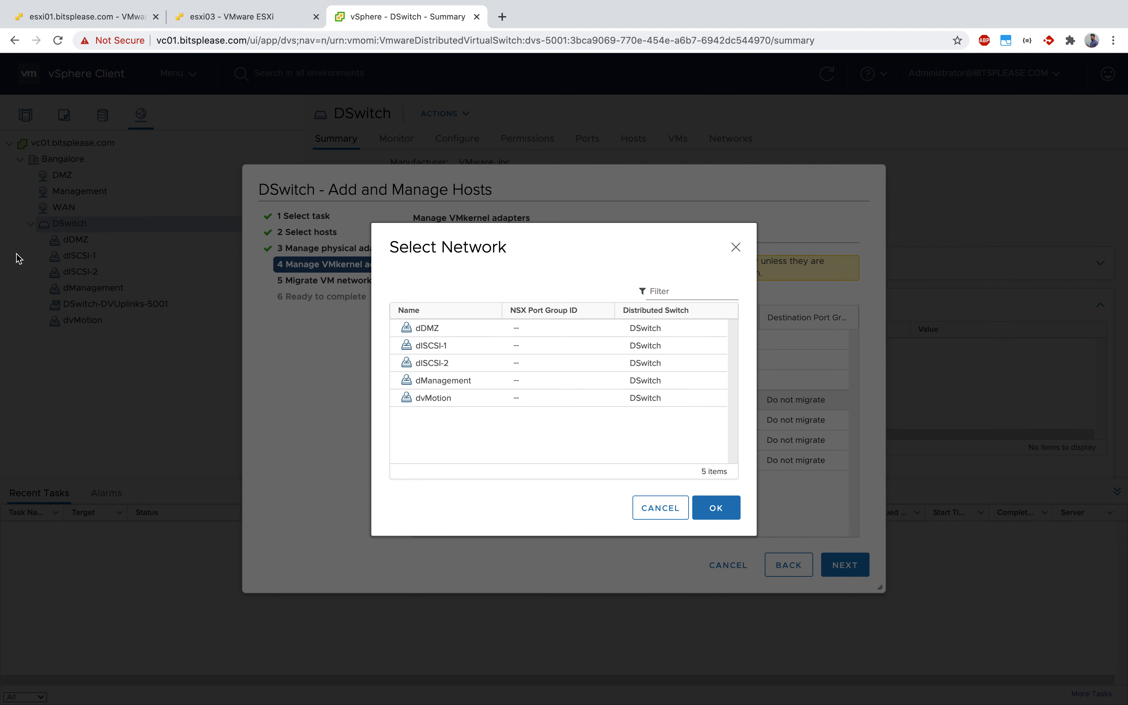
pyautogui.click(467, 381)
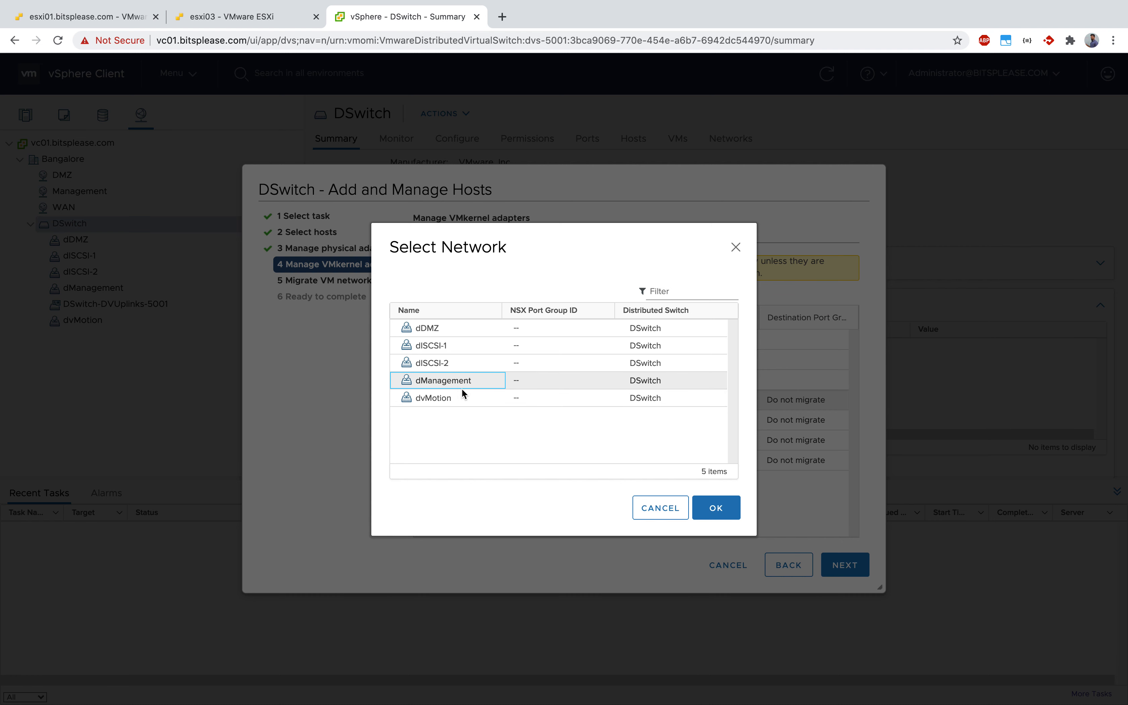
pyautogui.click(717, 508)
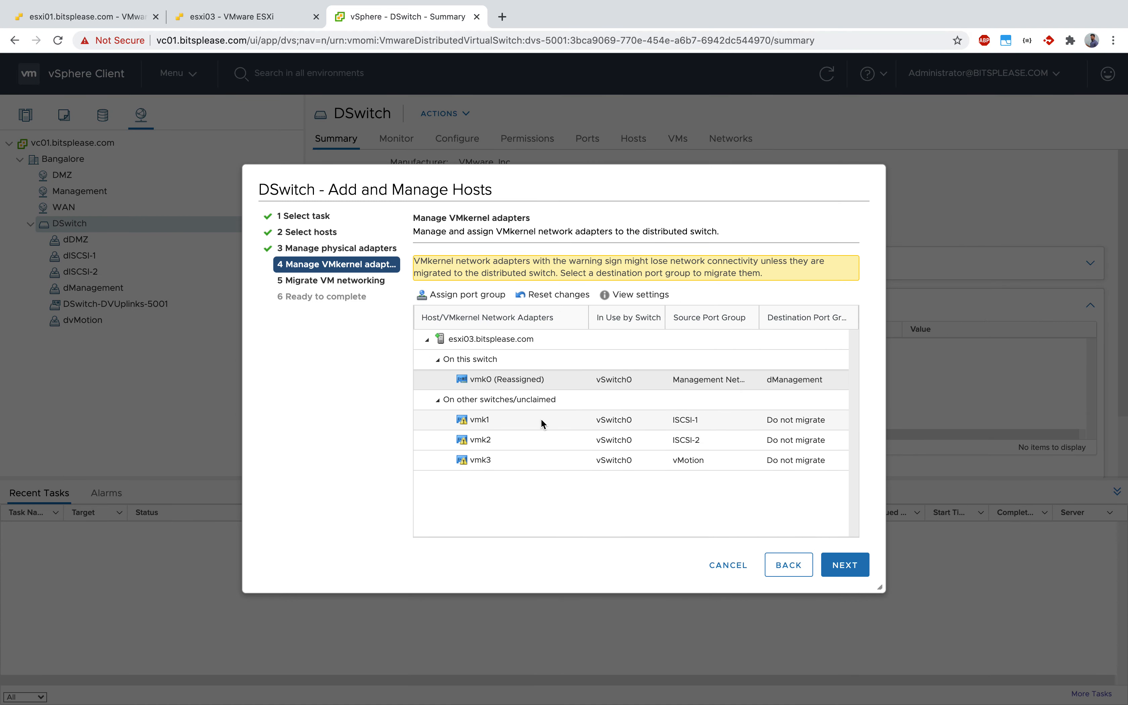
# Reassign vmk1 to dISCSI-1 and vmk2 to dISCSI-2, and select vmk3 for reassignment
pyautogui.click(541, 419)
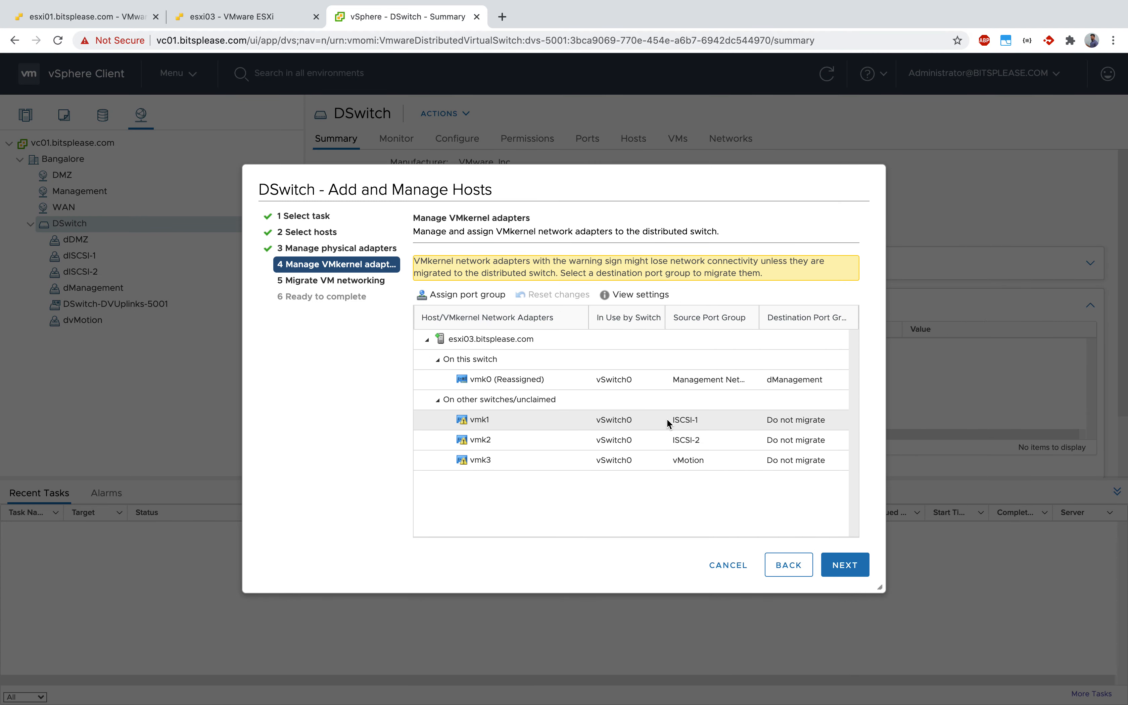
pyautogui.click(475, 294)
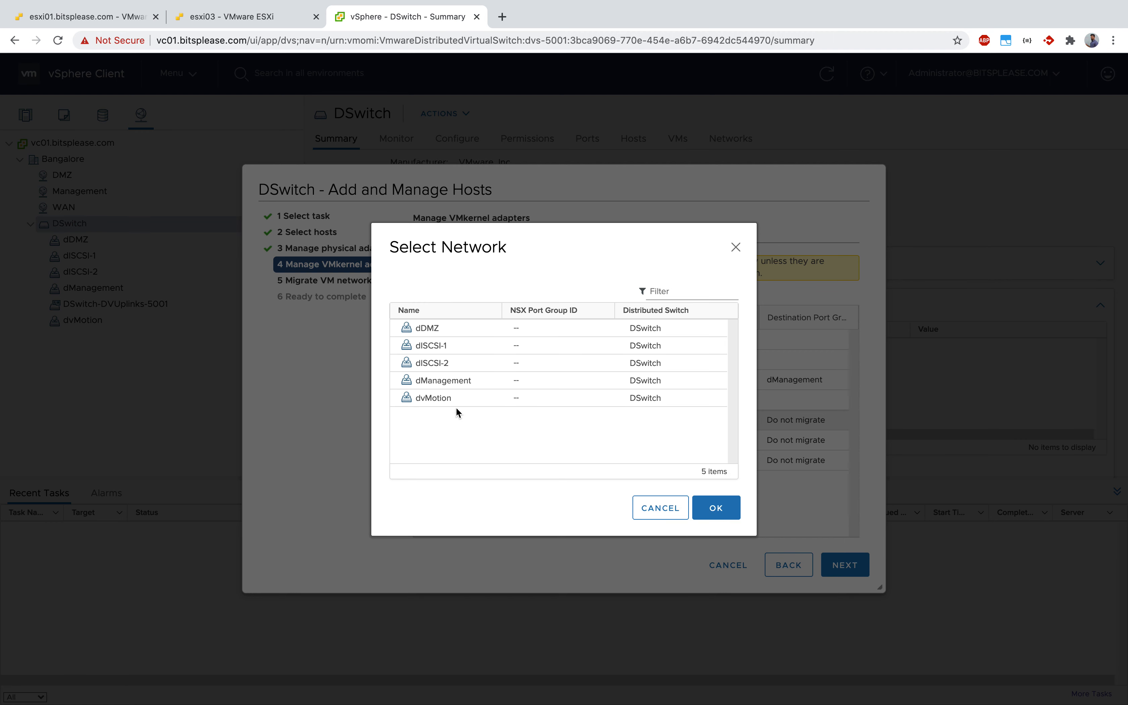
pyautogui.click(441, 345)
pyautogui.click(723, 512)
pyautogui.click(460, 364)
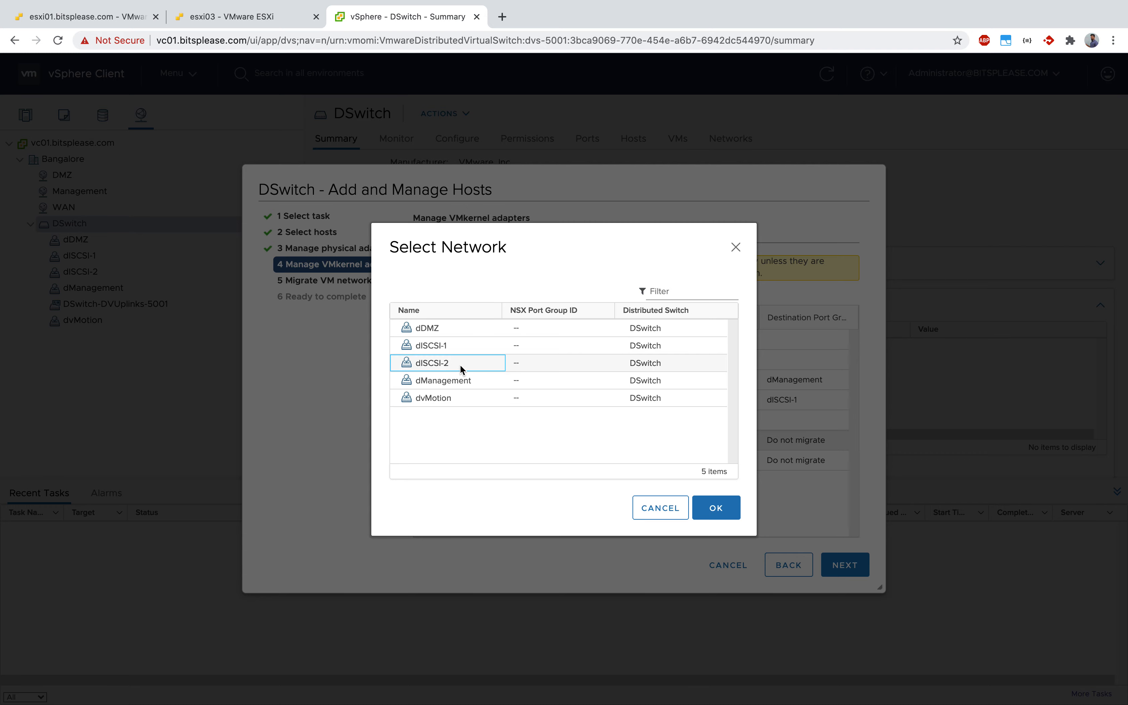
pyautogui.click(735, 515)
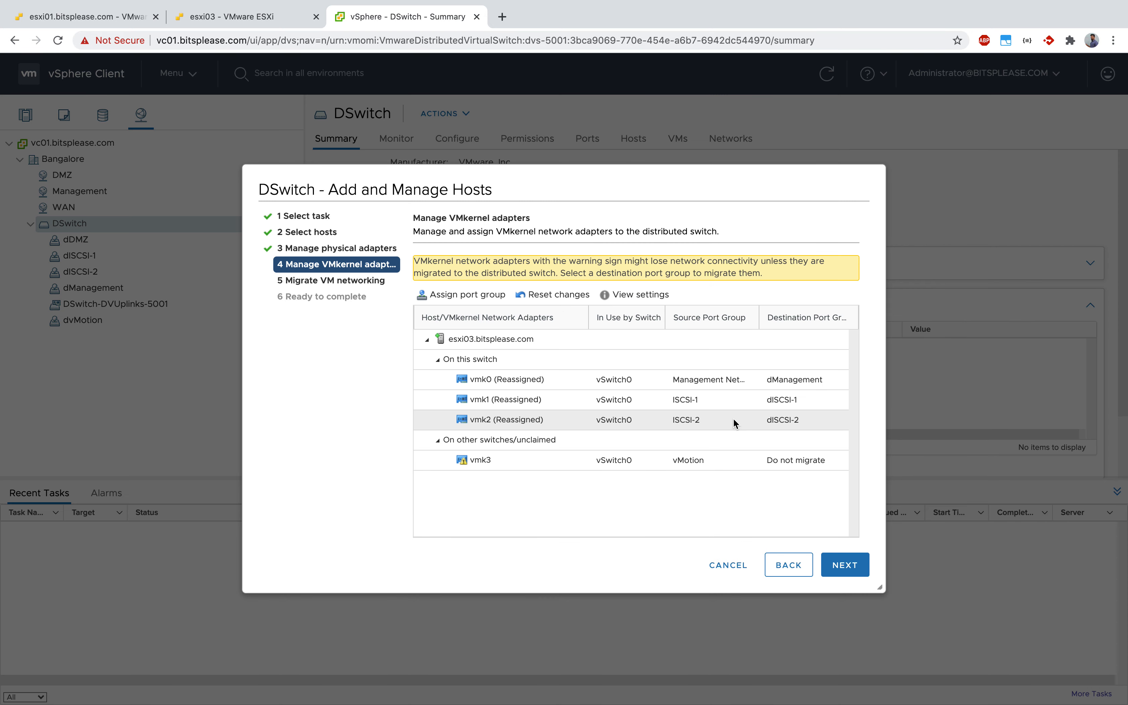
pyautogui.click(541, 459)
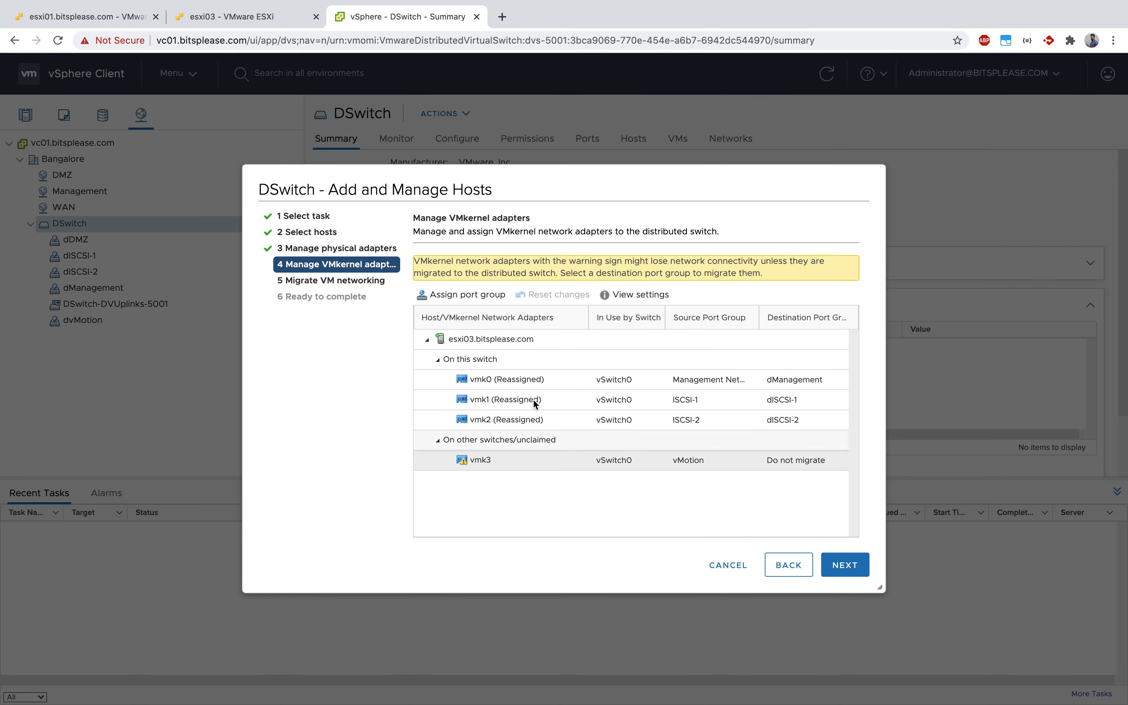
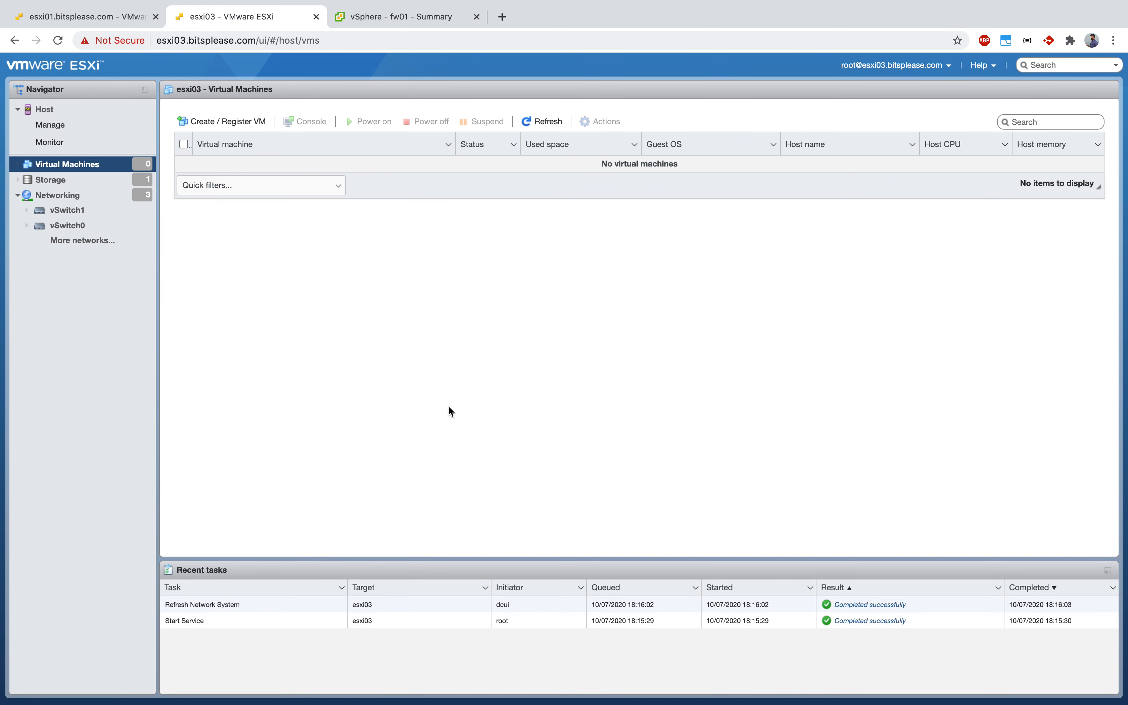
# Examine the DSwitch topology in esxi03's networking in the ESXi host client, and return to the list of virtual switches
pyautogui.click(57, 195)
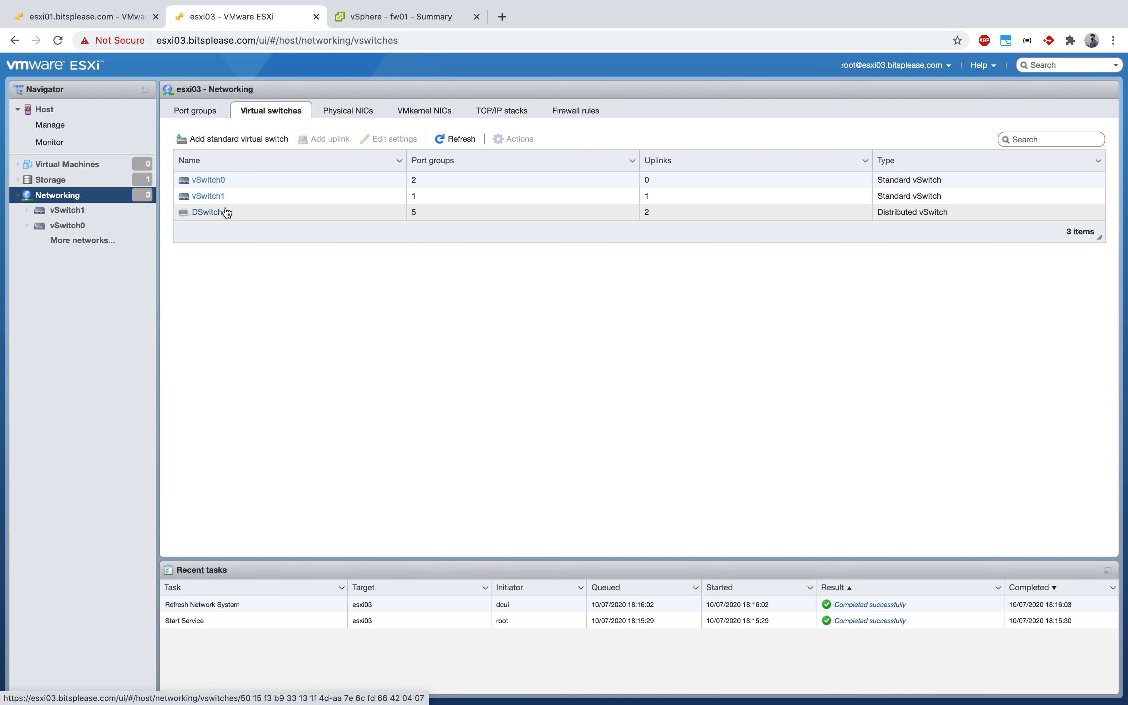
pyautogui.click(208, 212)
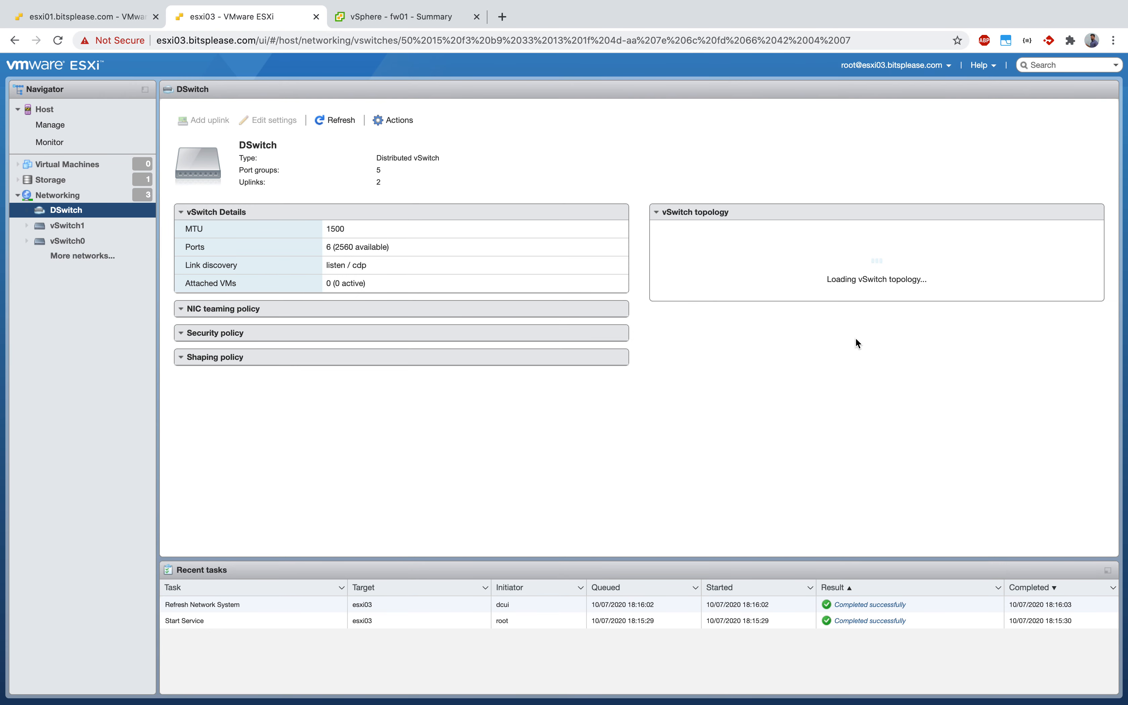
pyautogui.scroll(-1, 870, 320)
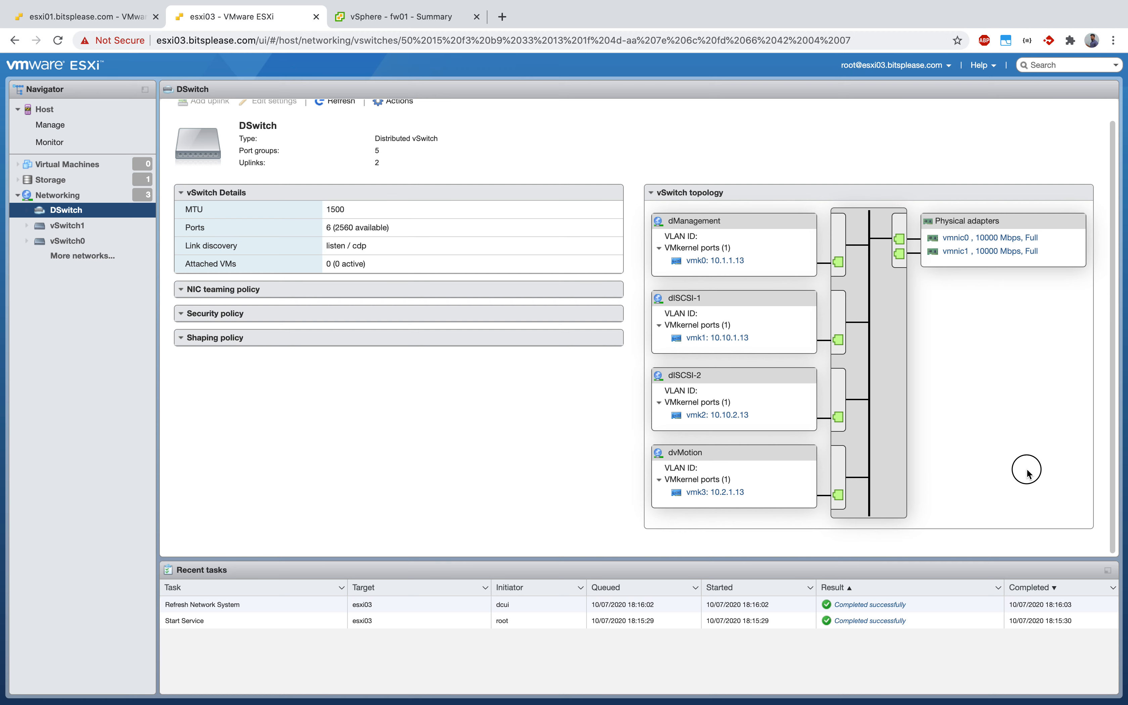
pyautogui.scroll(1, 245, 370)
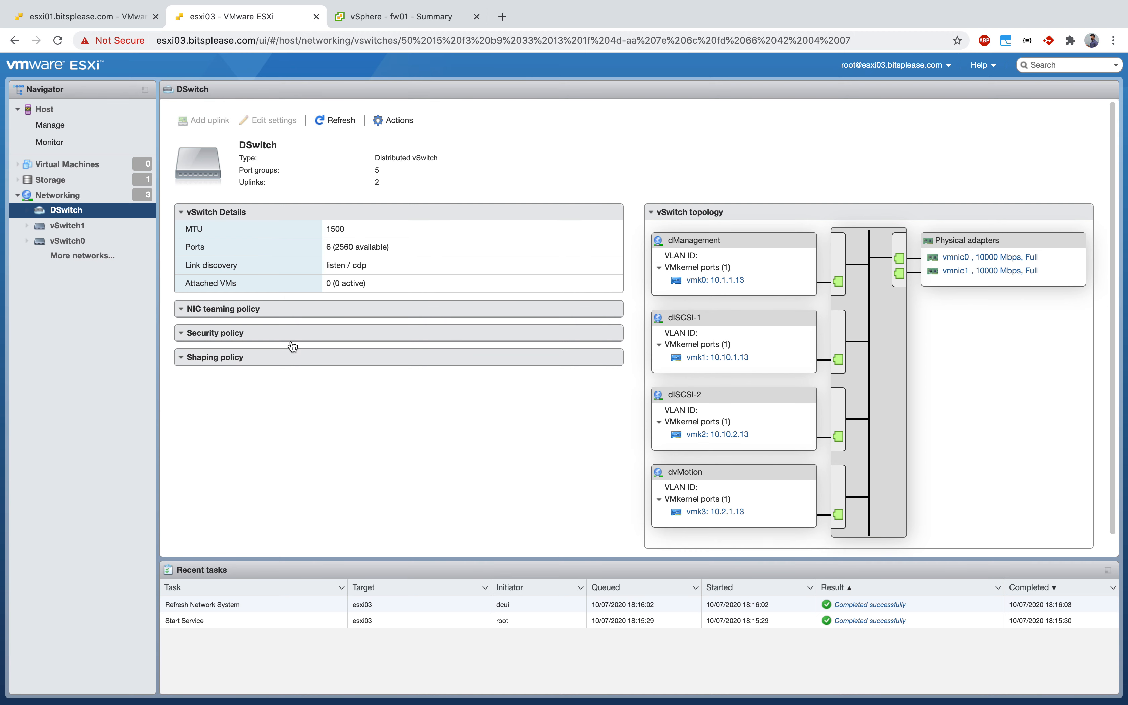
pyautogui.click(70, 196)
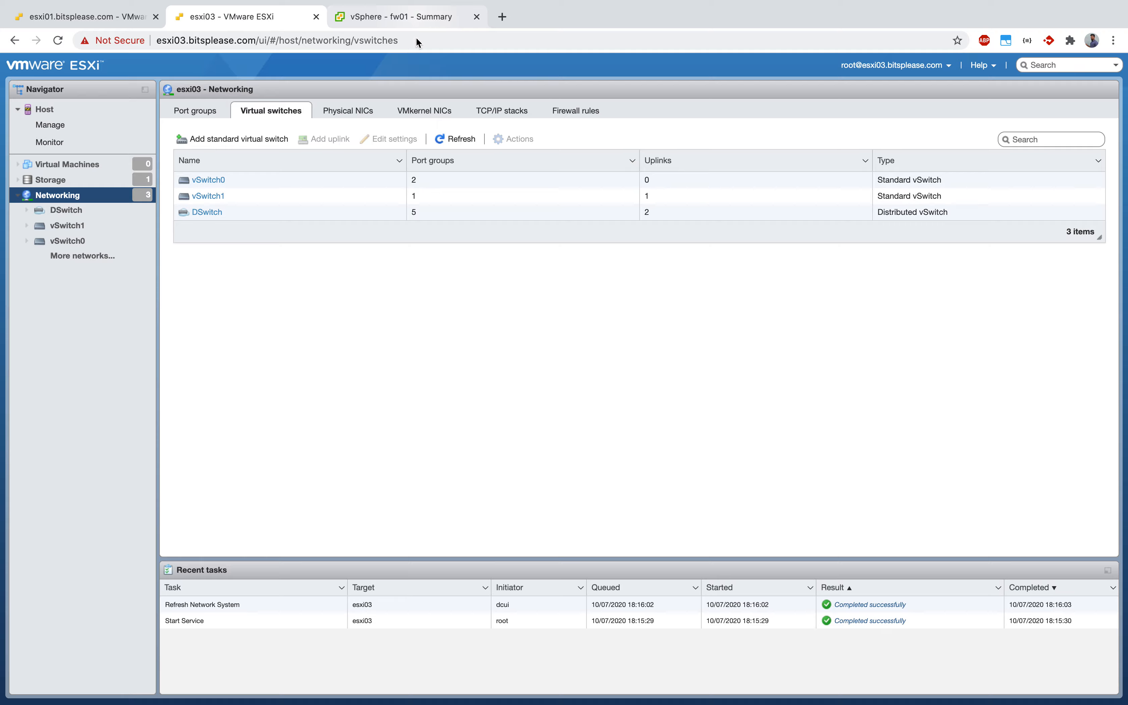
# Switch to the vSphere Client, try to take esxi03.bitsplease.com out of maintenance mode, and enlarge the Recent Tasks area
pyautogui.click(418, 21)
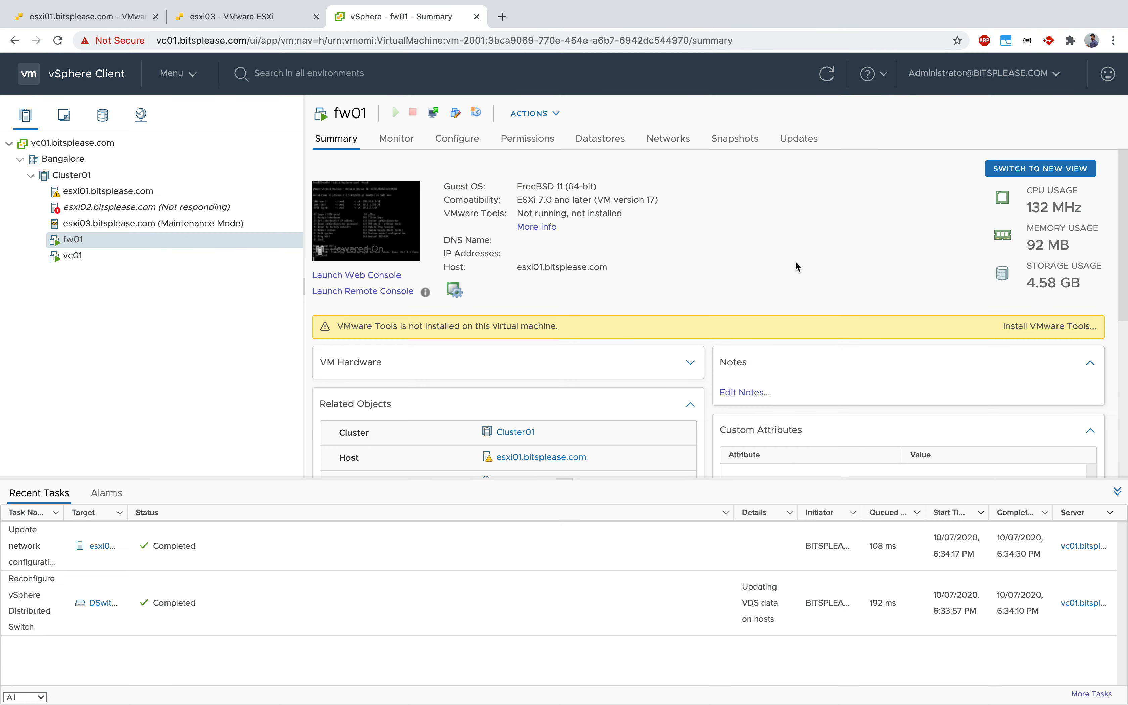
pyautogui.click(174, 224)
pyautogui.rightClick(174, 224)
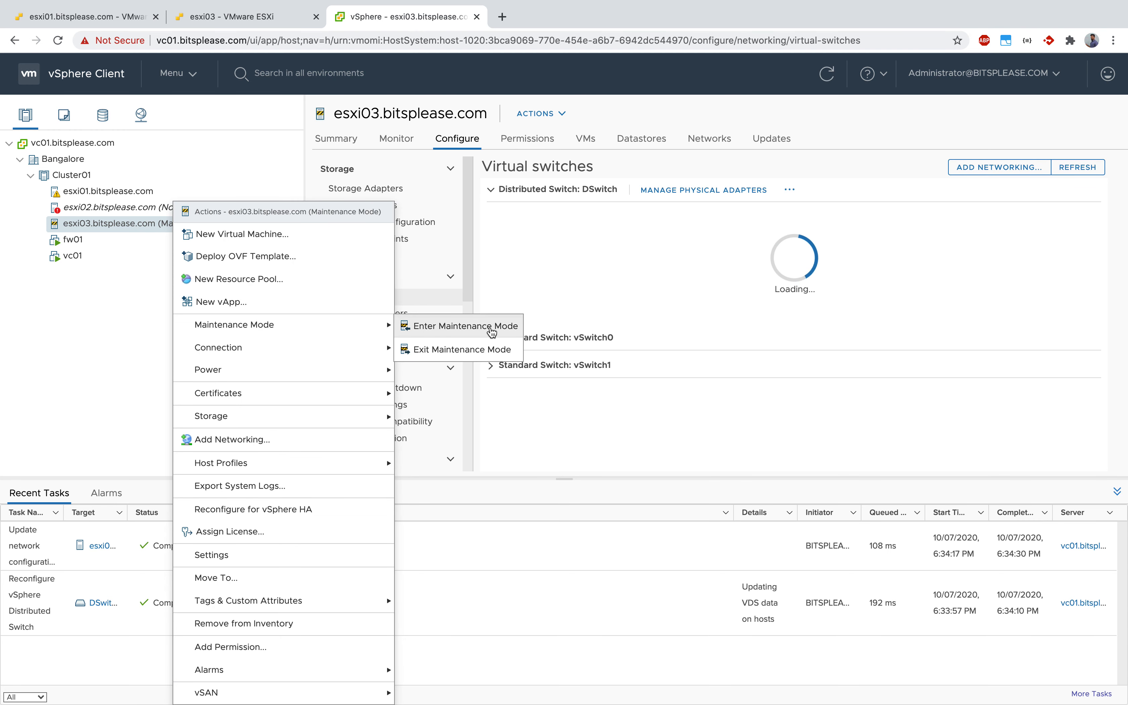
pyautogui.click(445, 350)
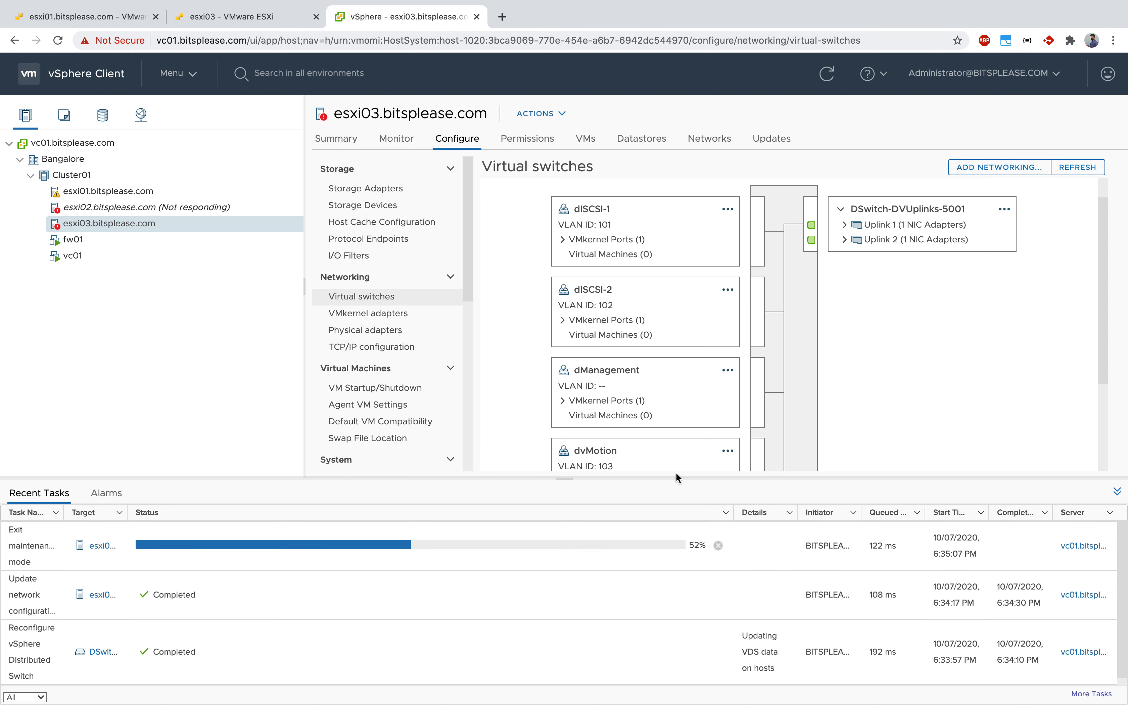
pyautogui.moveTo(677, 479); pyautogui.dragTo(674, 446)
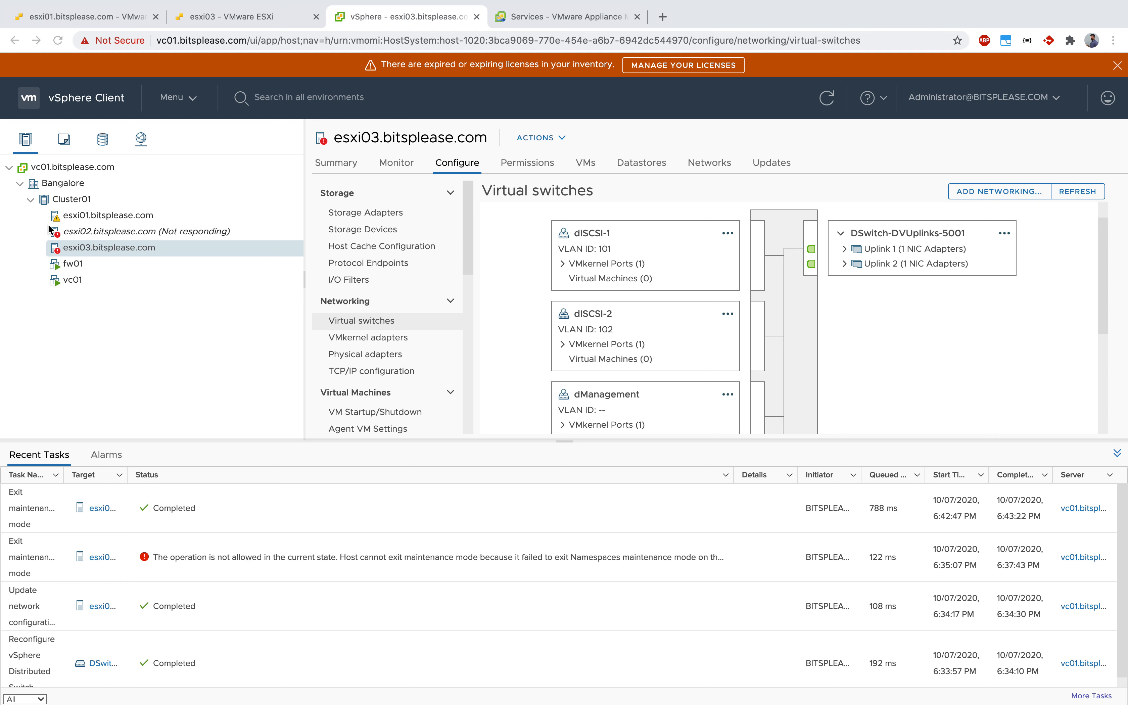
# Start migrating the fw01 VM with a compute-resource-only change, choosing esxi03.bitsplease.com as the destination host
pyautogui.click(92, 264)
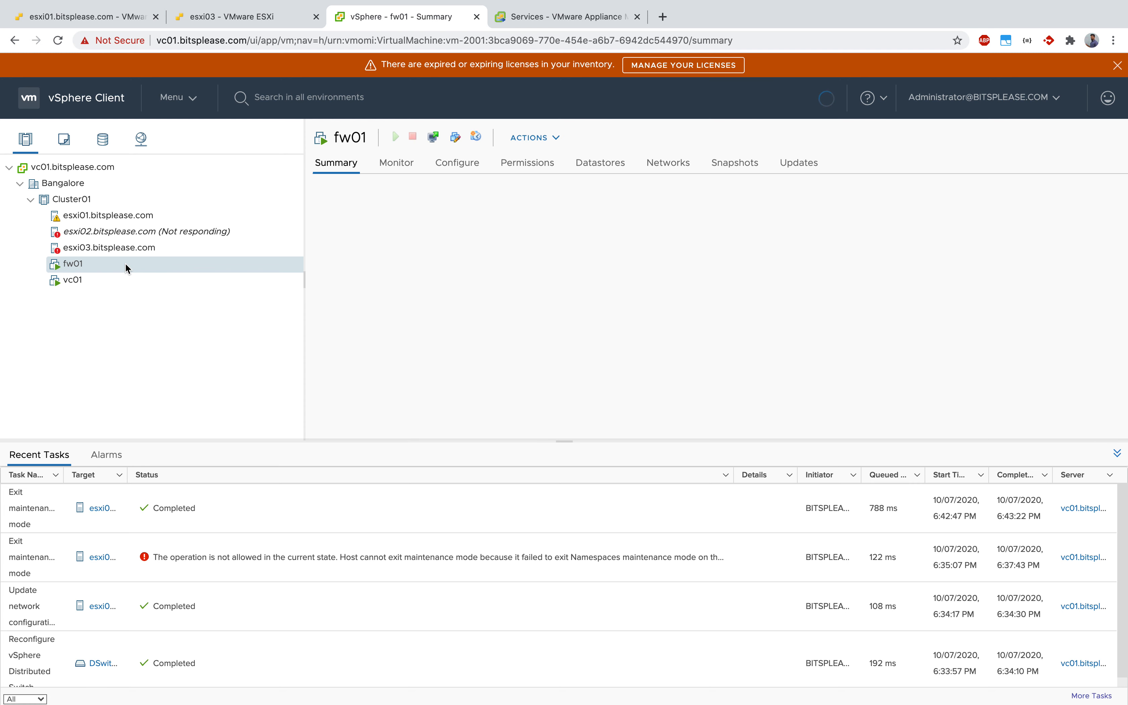
pyautogui.rightClick(127, 268)
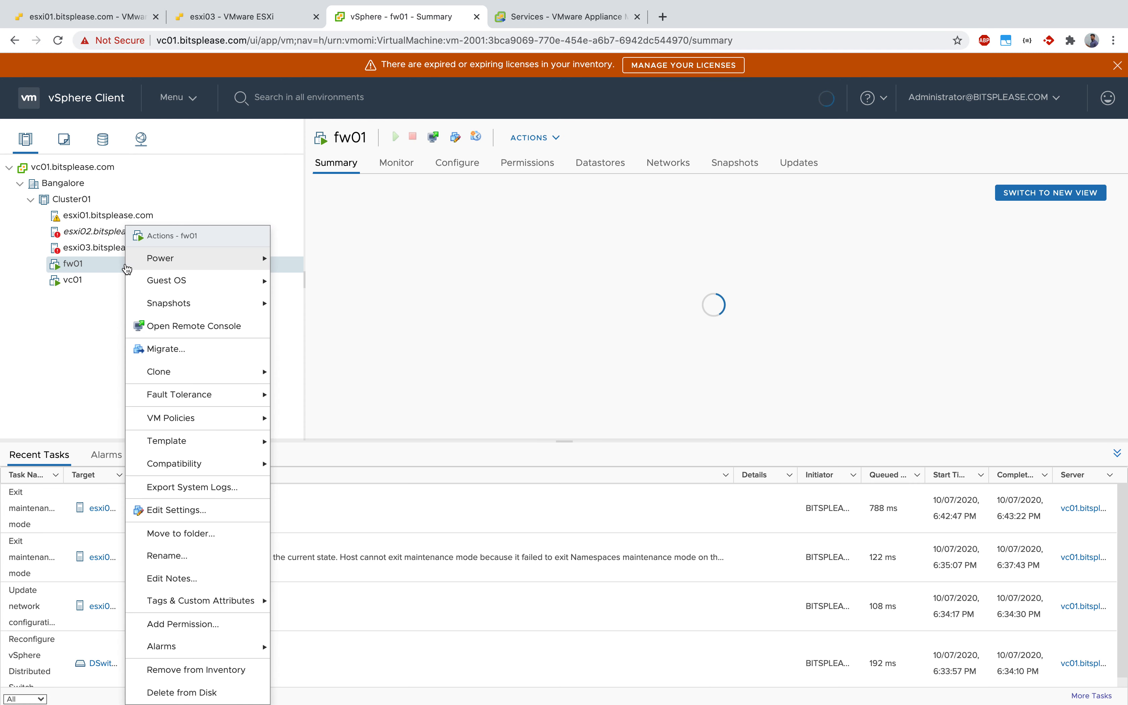
pyautogui.click(175, 349)
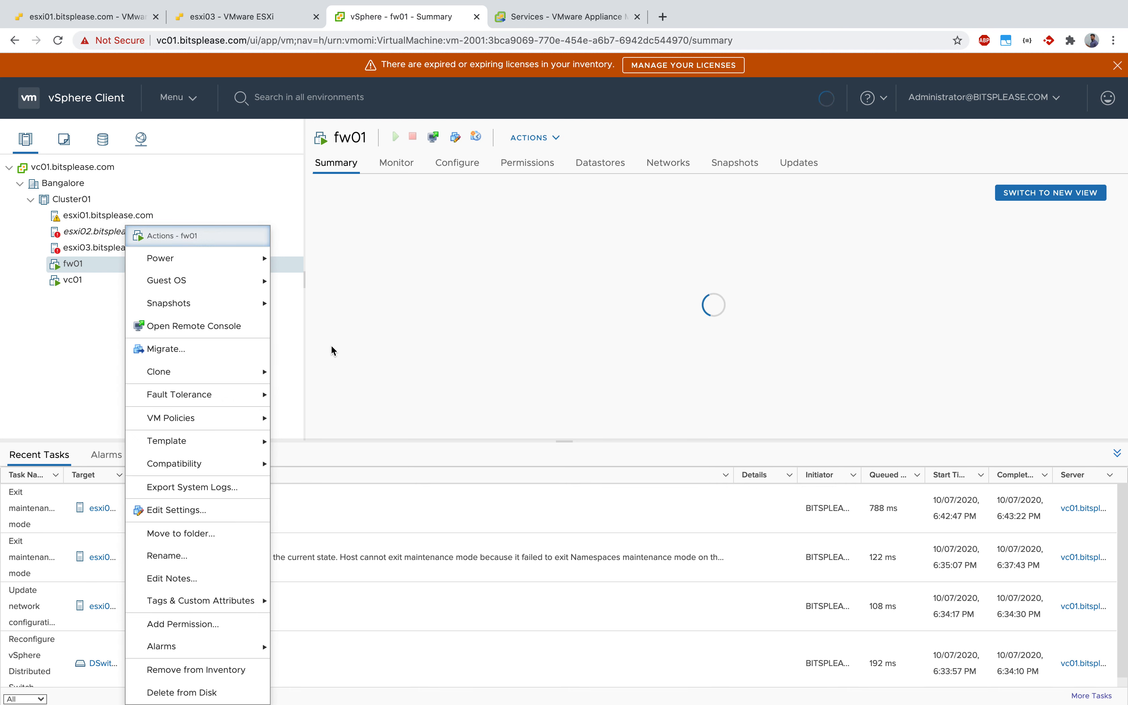
pyautogui.click(160, 353)
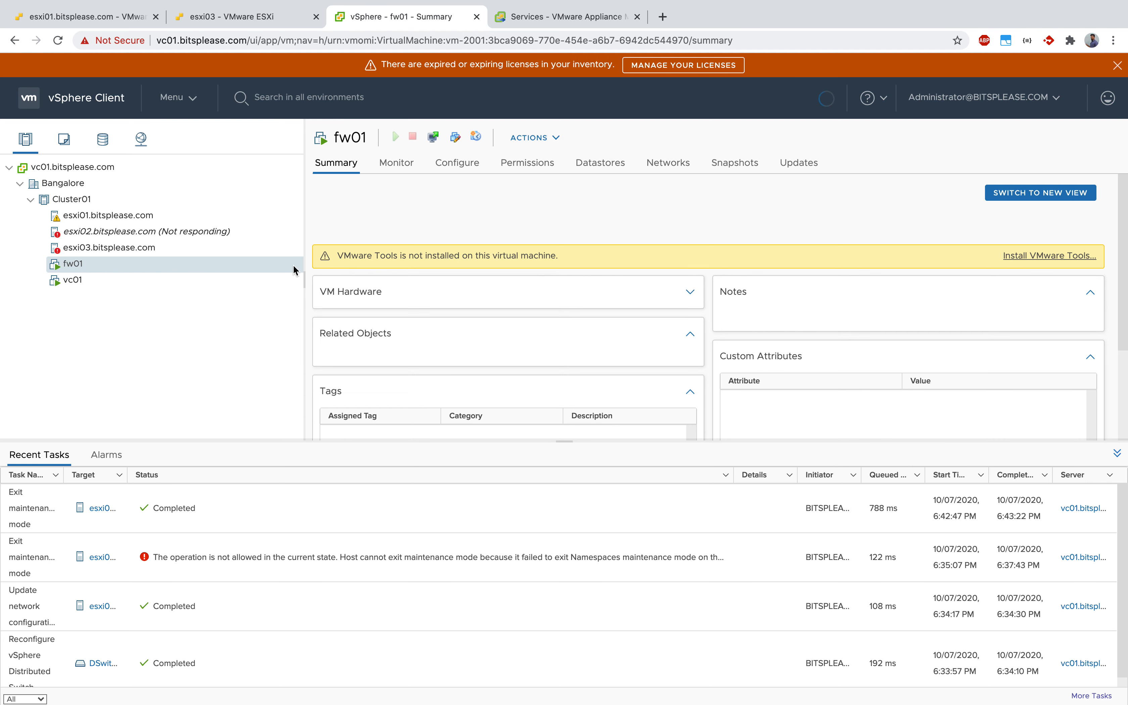
pyautogui.click(267, 268)
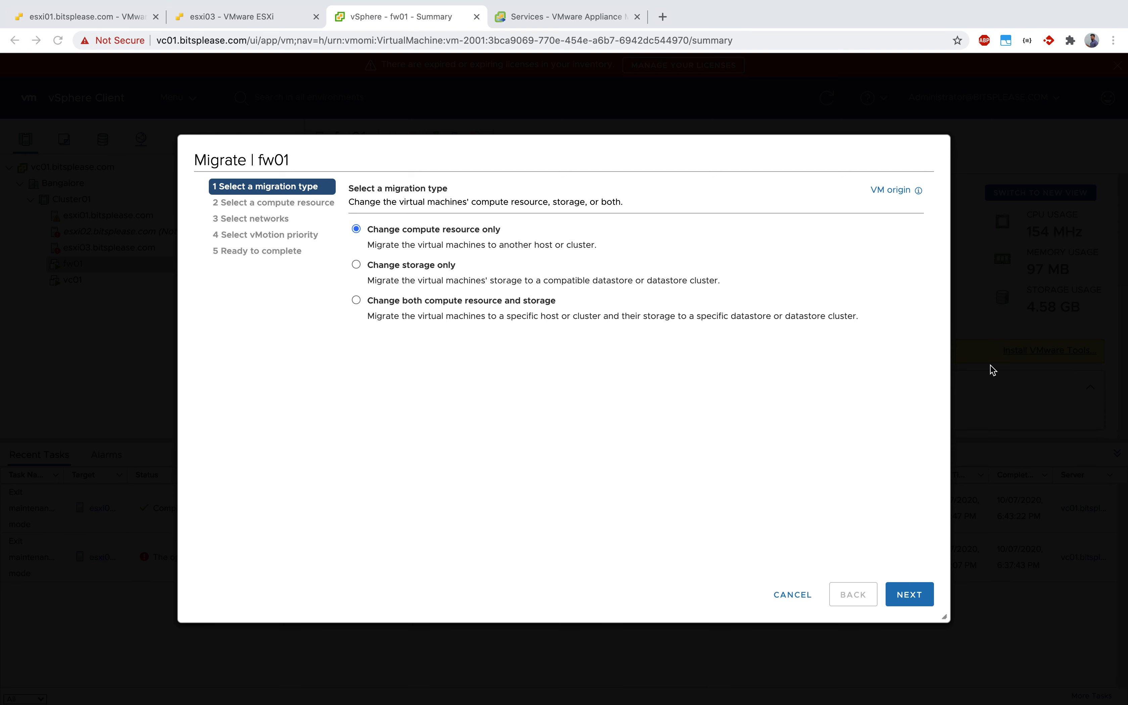
pyautogui.click(914, 595)
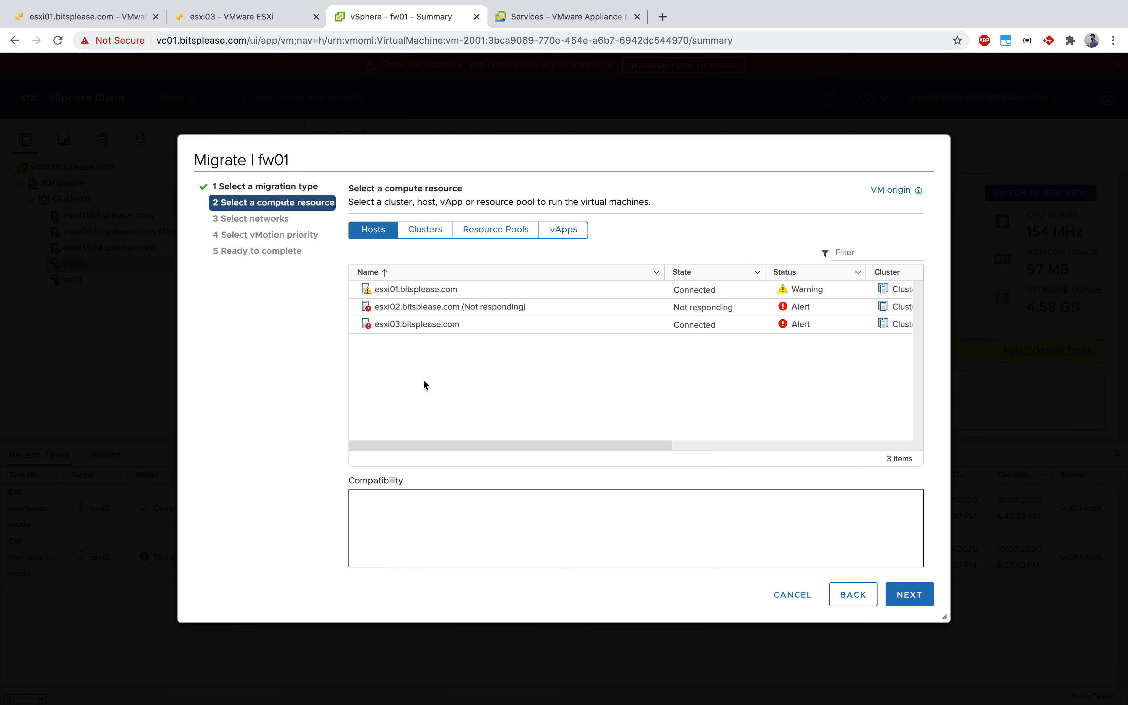
pyautogui.click(457, 324)
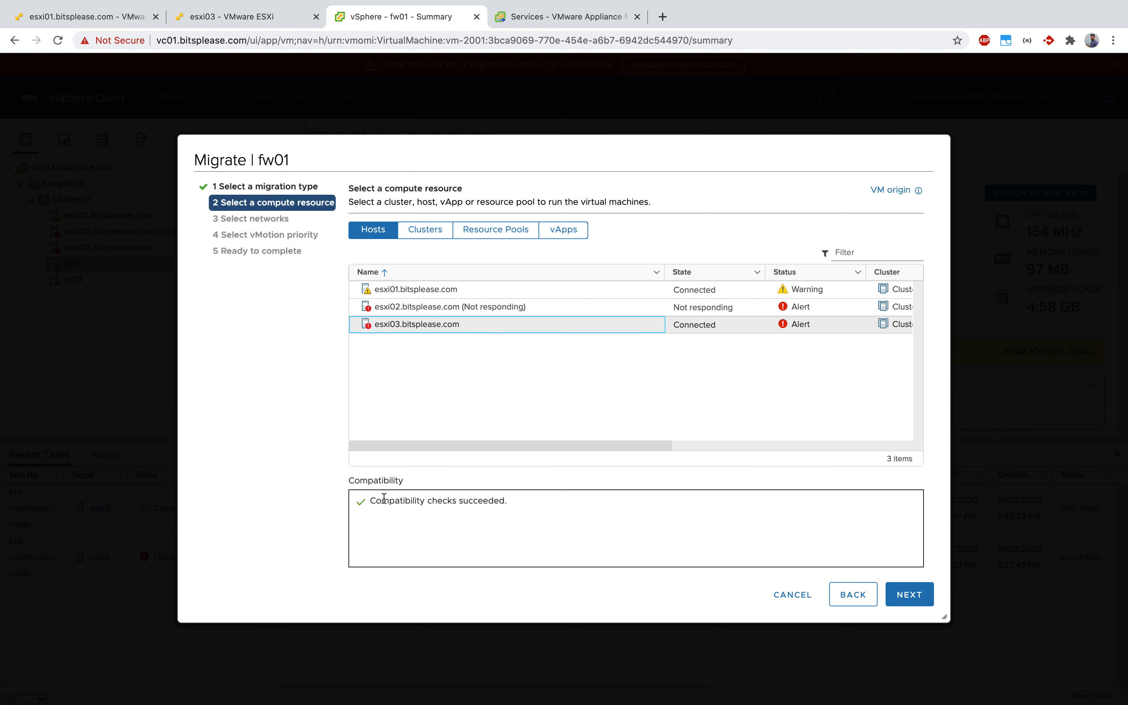
pyautogui.click(910, 596)
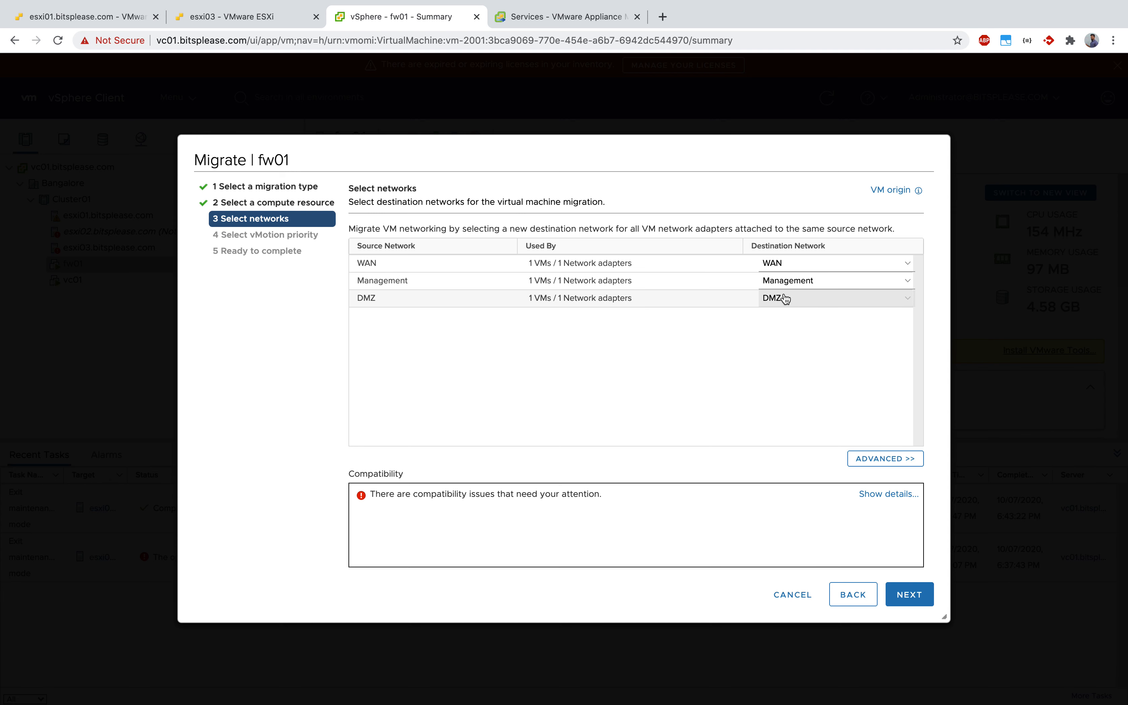
# Keep WAN as a destination network, map Management to dManagement and DMZ to dDMZ, and continue the migration setup
pyautogui.click(788, 264)
pyautogui.click(795, 263)
pyautogui.click(801, 262)
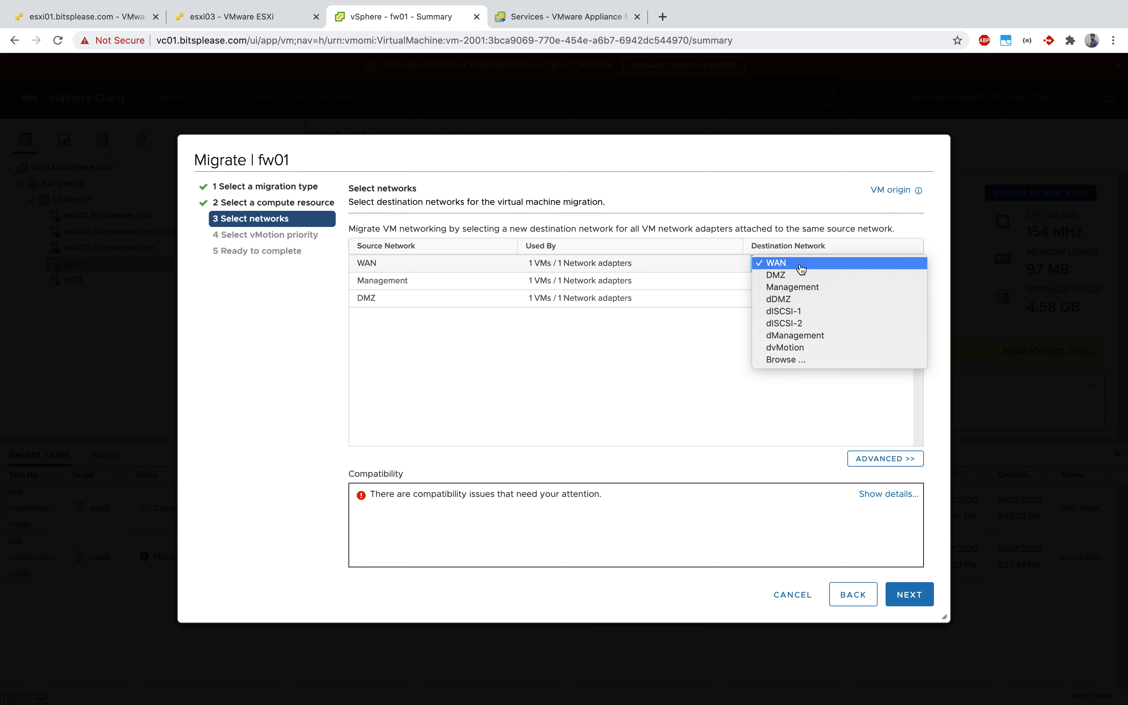
pyautogui.click(690, 364)
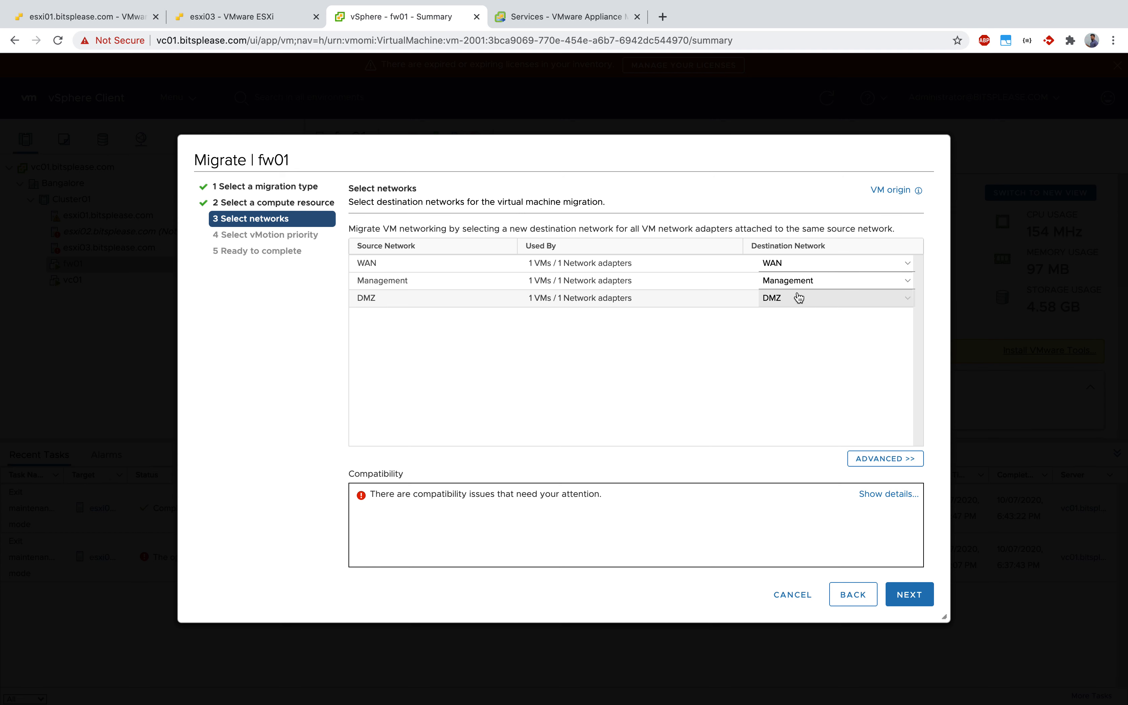
pyautogui.click(808, 282)
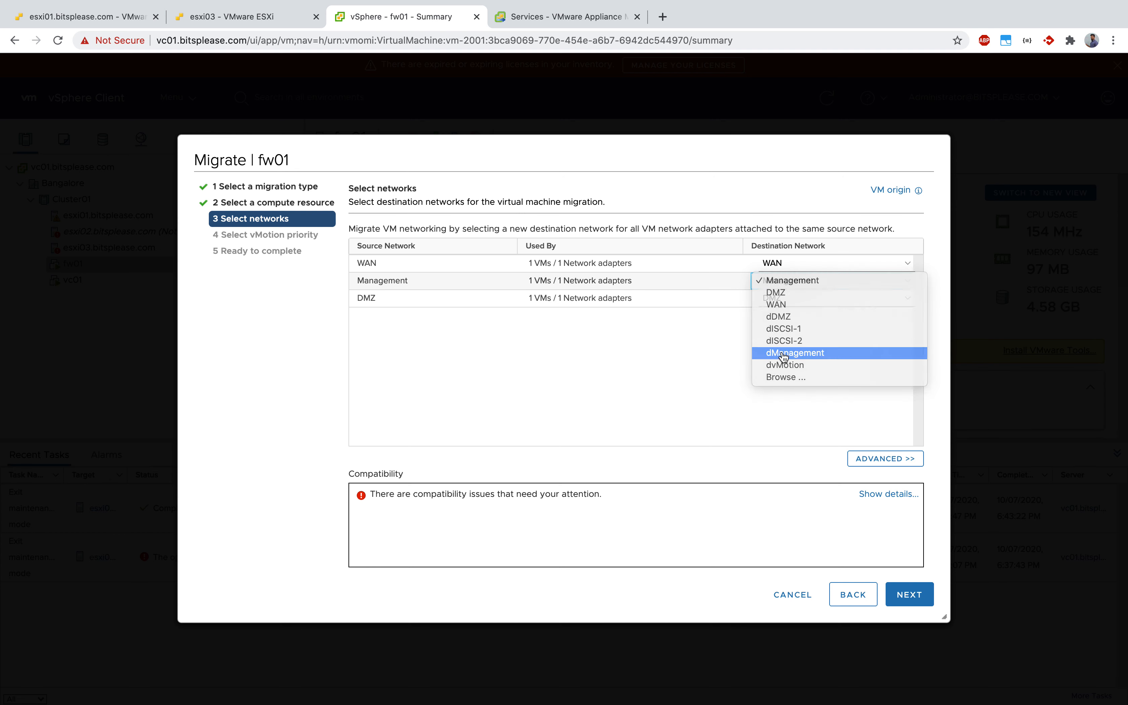
pyautogui.click(806, 353)
pyautogui.click(791, 304)
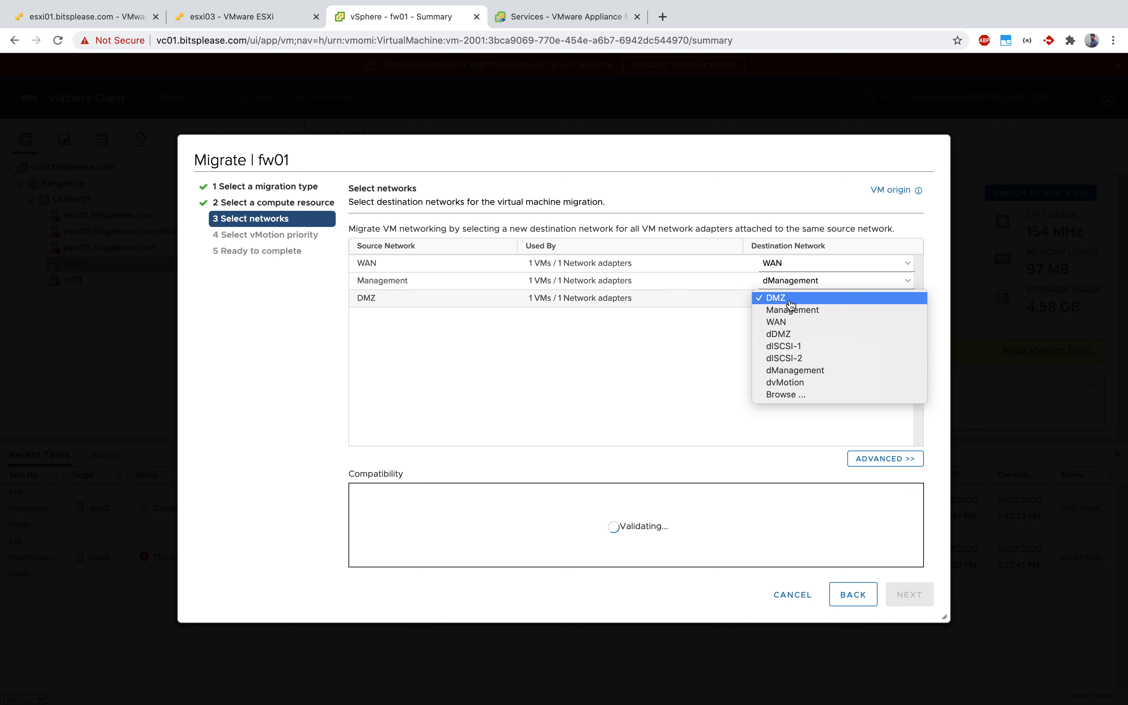
pyautogui.click(805, 336)
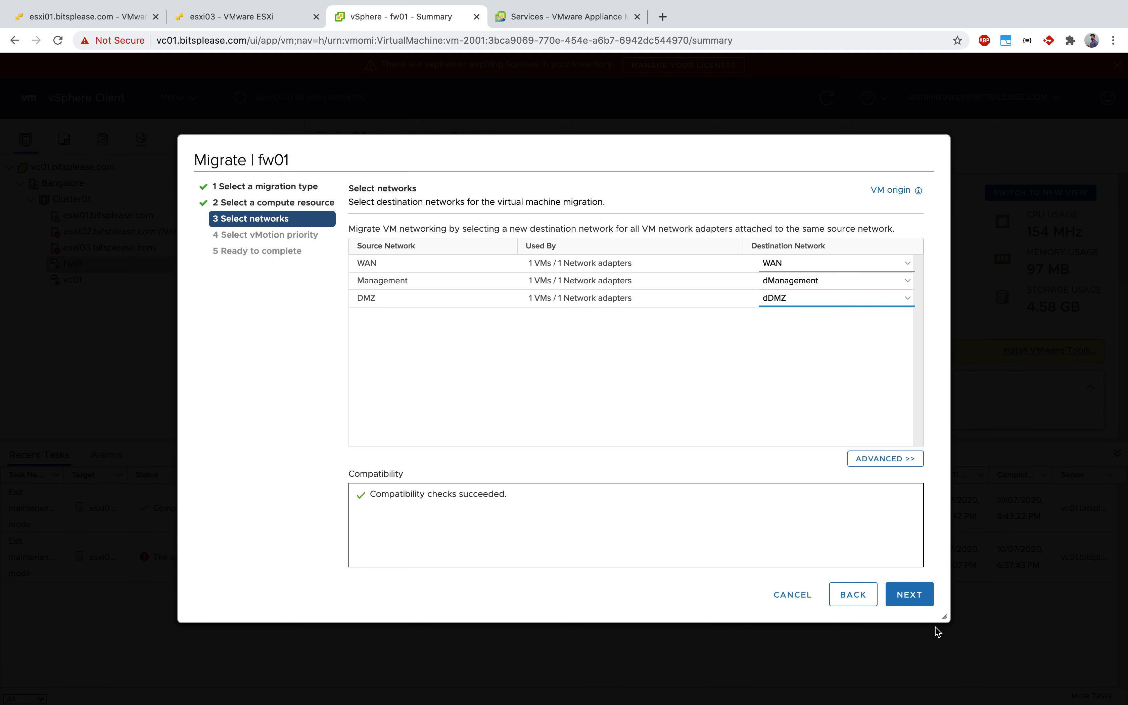
pyautogui.click(909, 595)
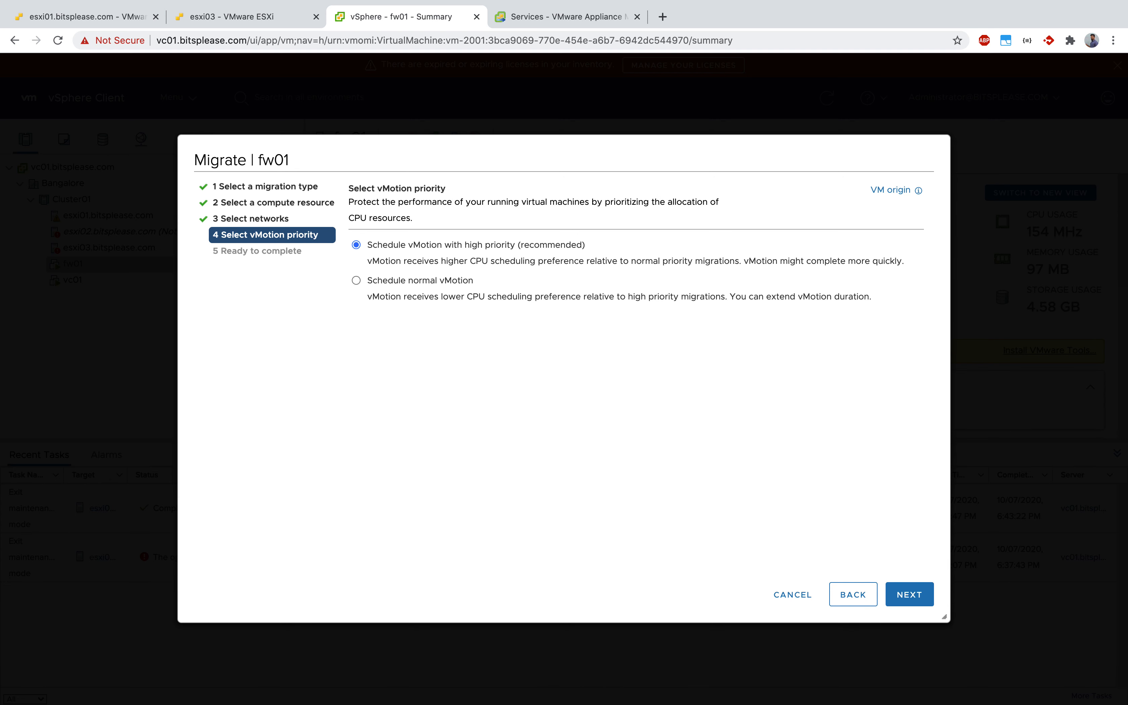
# Keep high vMotion priority, start the fw01 migration, and dismiss the duplicate migration wizard
pyautogui.click(914, 595)
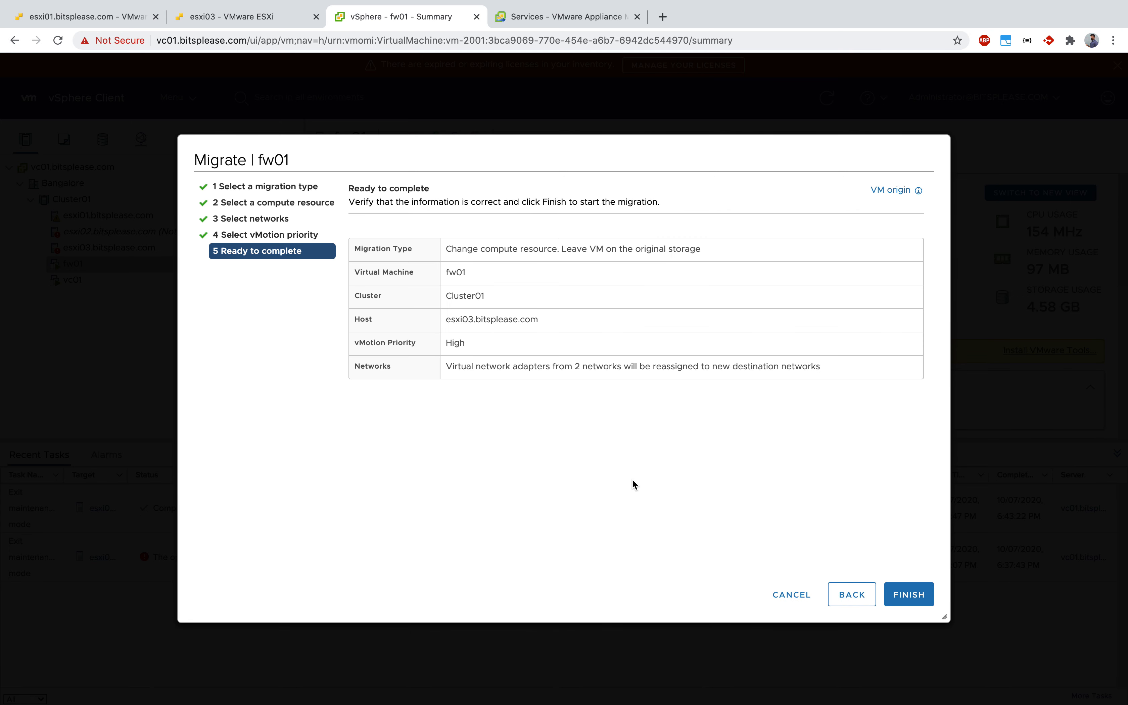
pyautogui.click(908, 595)
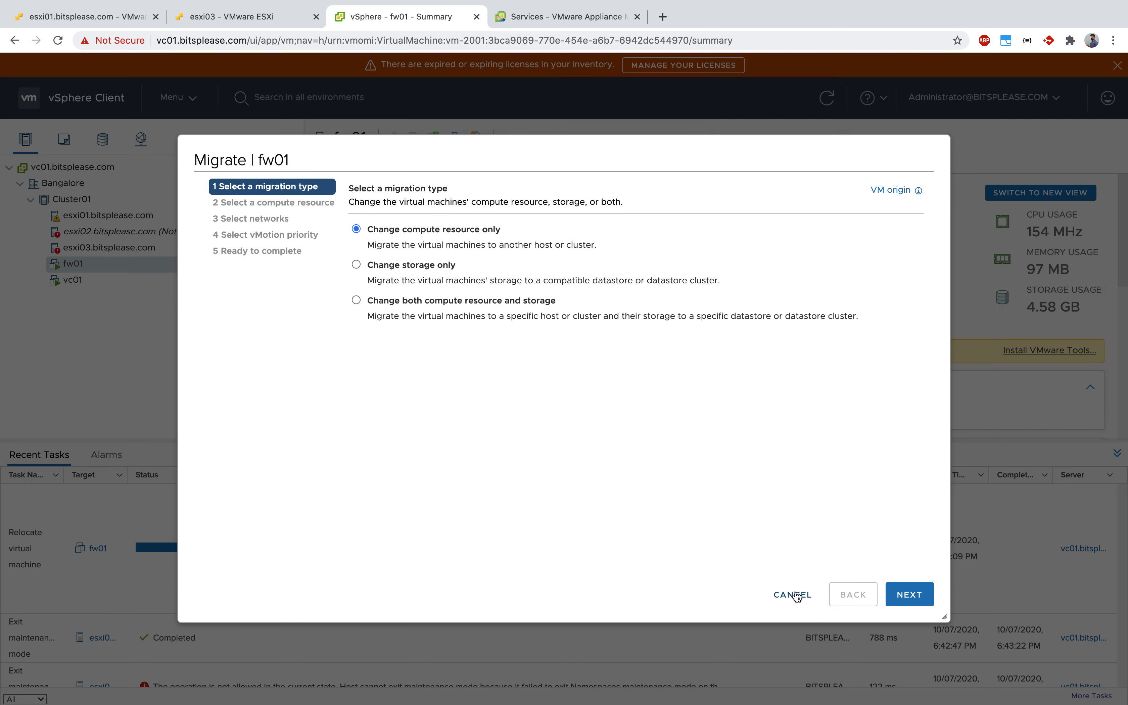
pyautogui.click(787, 597)
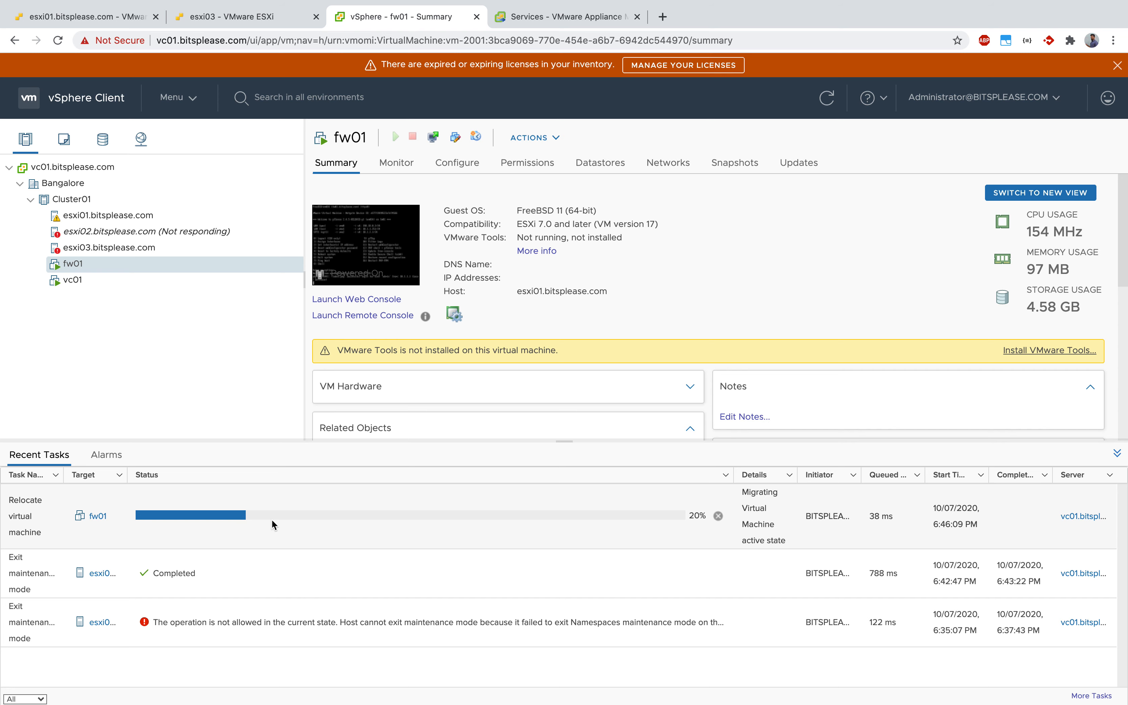
# Switch to the iTerm2 SSH session on esxi01, rerun ping google.com -c 100000, and enlarge the terminal window slightly
pyautogui.hotkey('ctrl', 'Up')
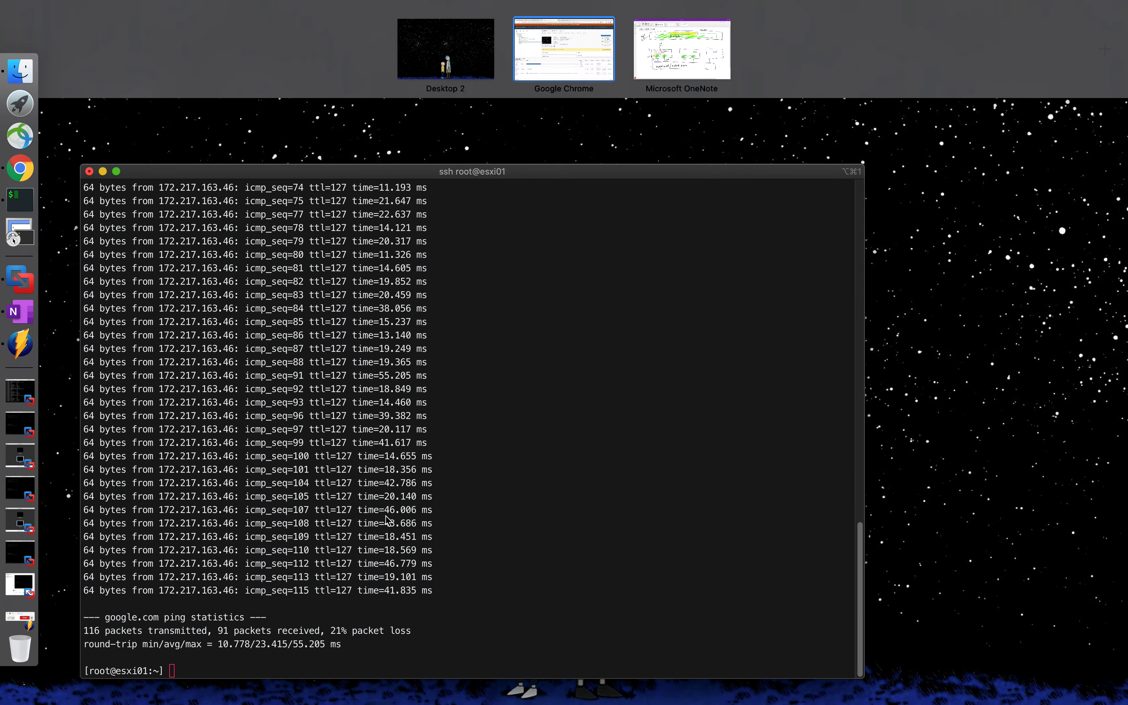
pyautogui.click(487, 488)
pyautogui.press('Up')
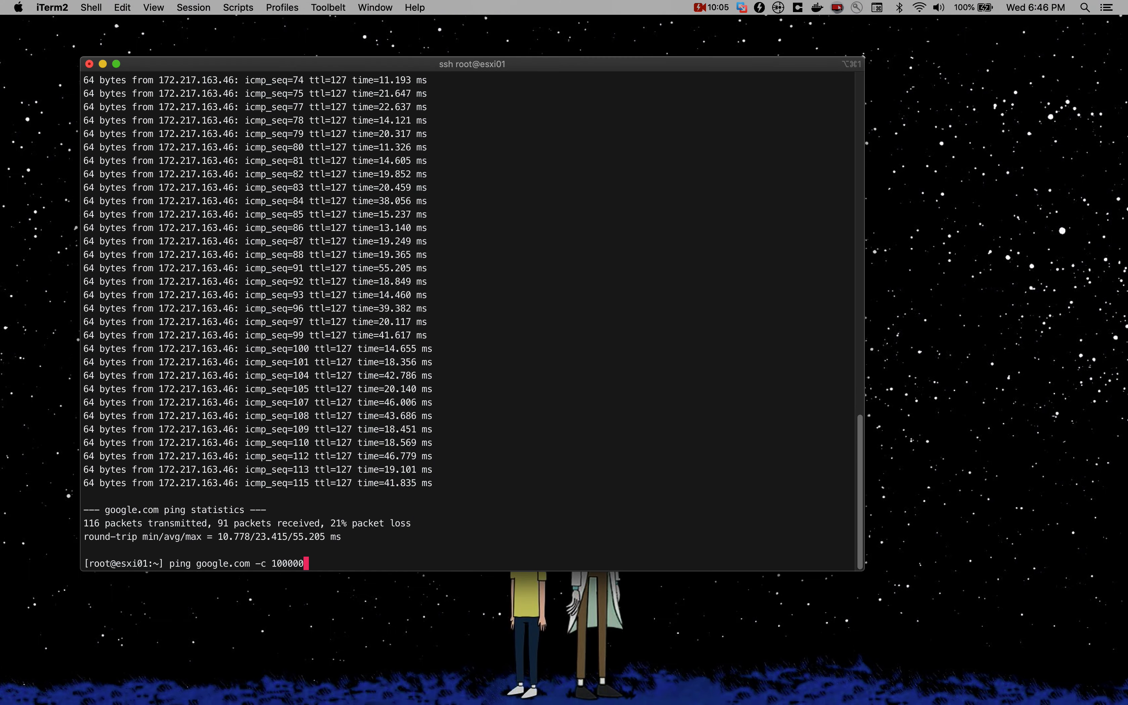
pyautogui.press('Return')
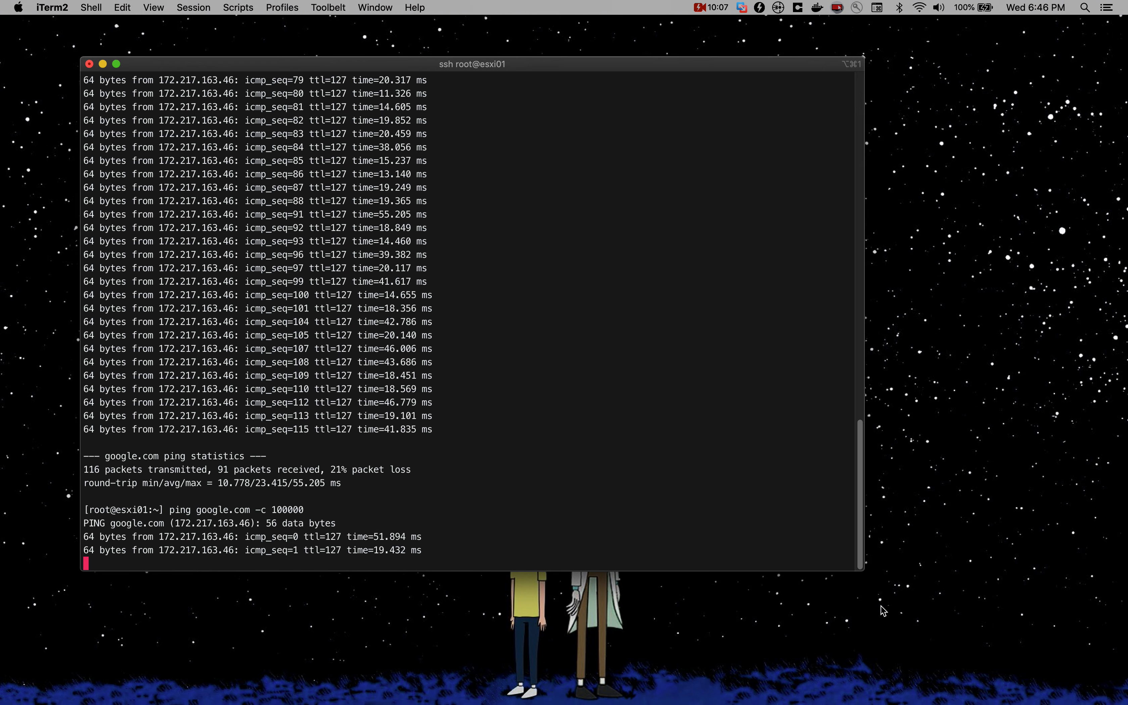
pyautogui.moveTo(863, 570); pyautogui.dragTo(897, 594)
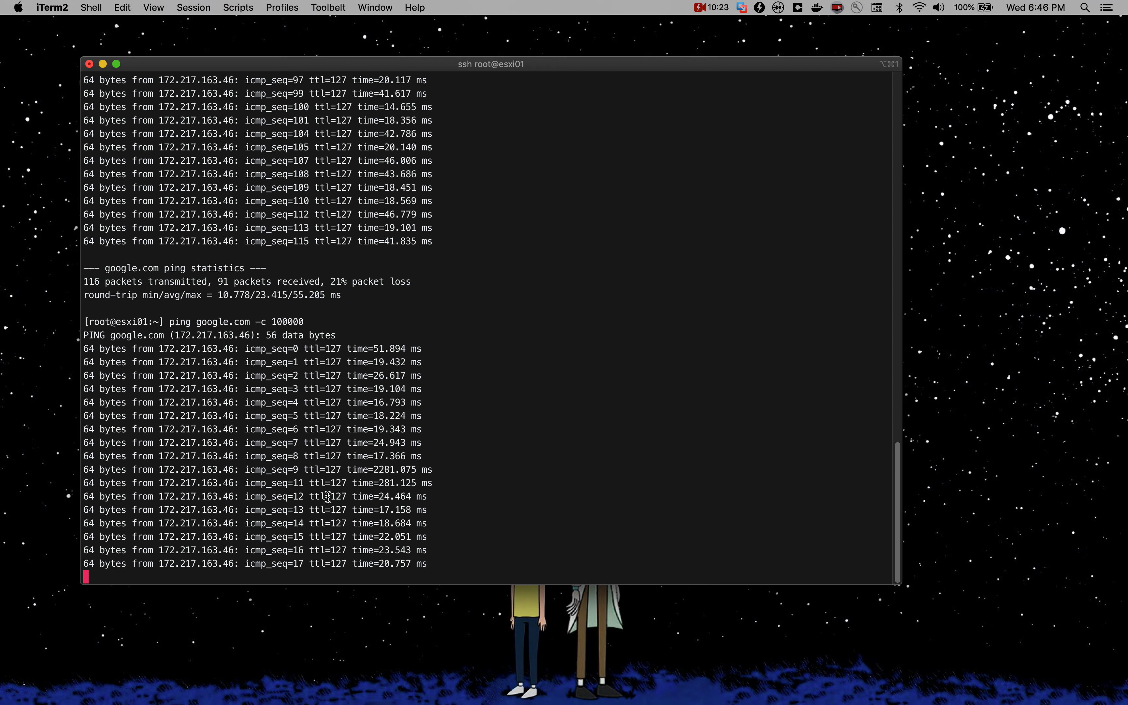
# Switch back to Chrome and view the virtual machines running on esxi03 in its ESXi host client
pyautogui.press('super+Tab')
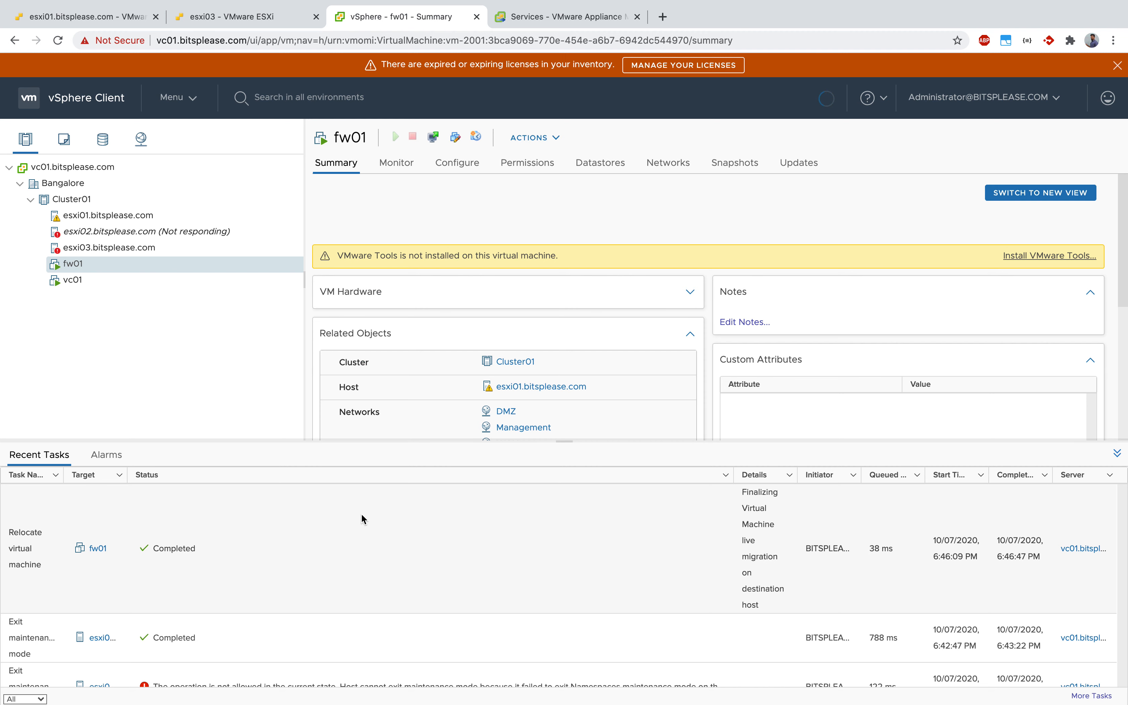
pyautogui.click(258, 21)
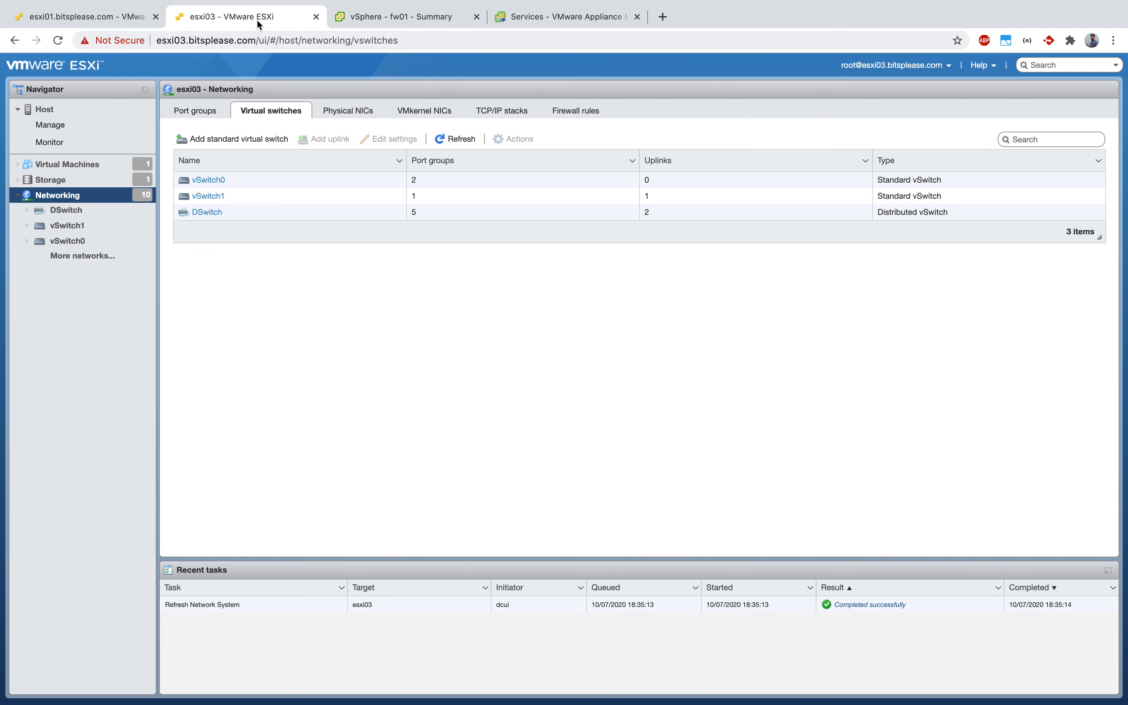
pyautogui.click(98, 167)
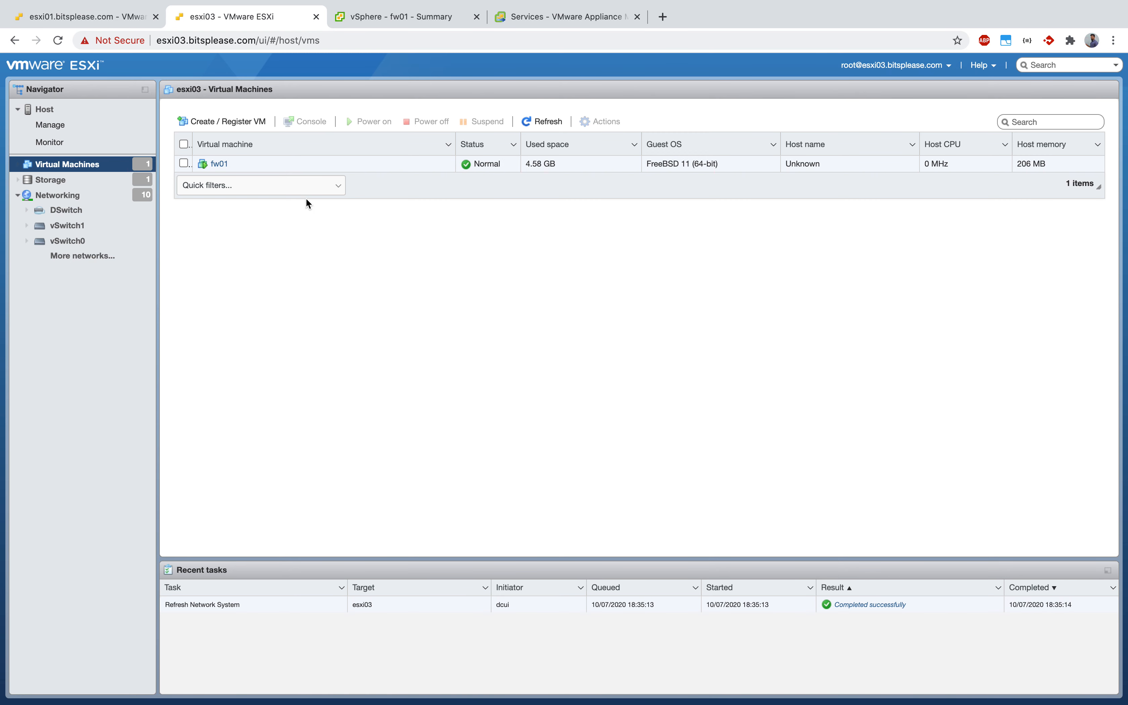
# Return to the vSphere Client, view the summary of the vc01 VM, and select the host esxi01.bitsplease.com
pyautogui.click(416, 23)
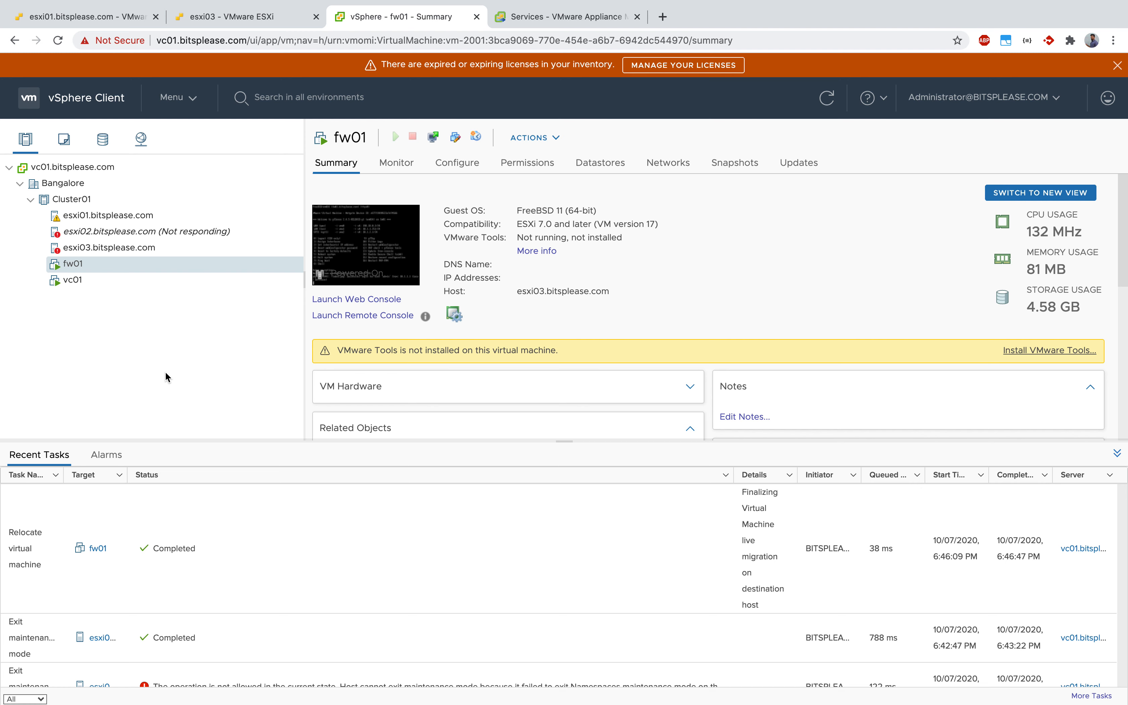
pyautogui.click(96, 285)
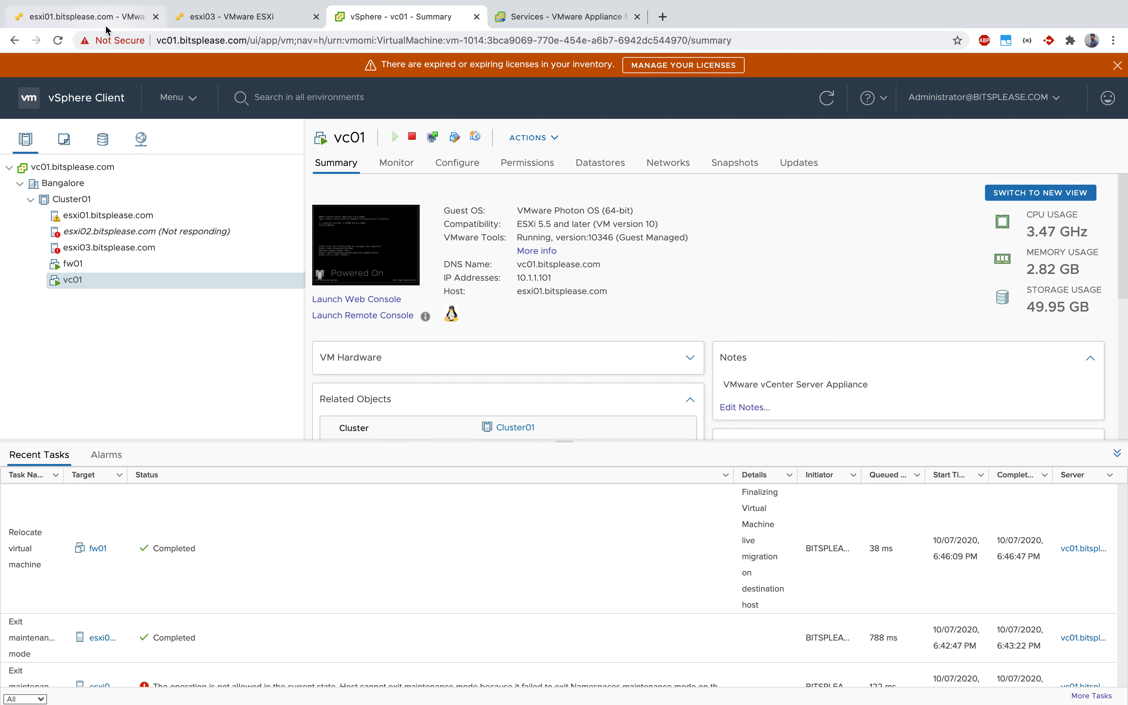
pyautogui.click(121, 216)
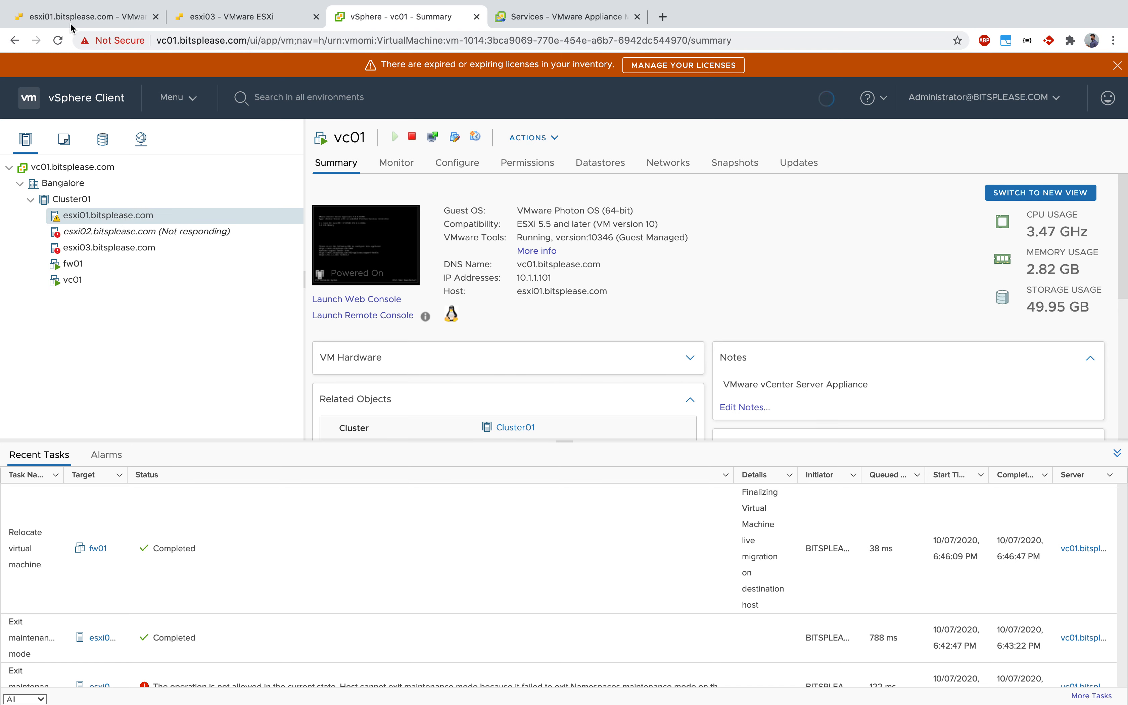
# Review the virtual switches of esxi01 and esxi03 in their ESXi host clients, and view esxi03's vSwitch0 details
pyautogui.click(79, 18)
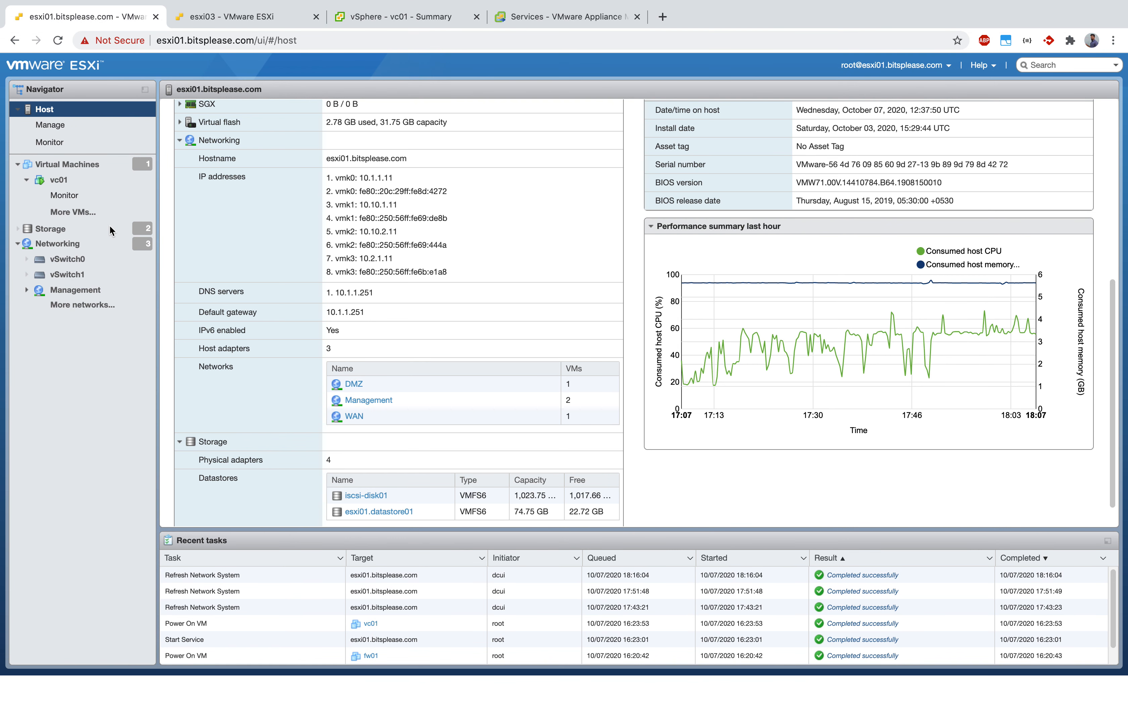
pyautogui.click(57, 243)
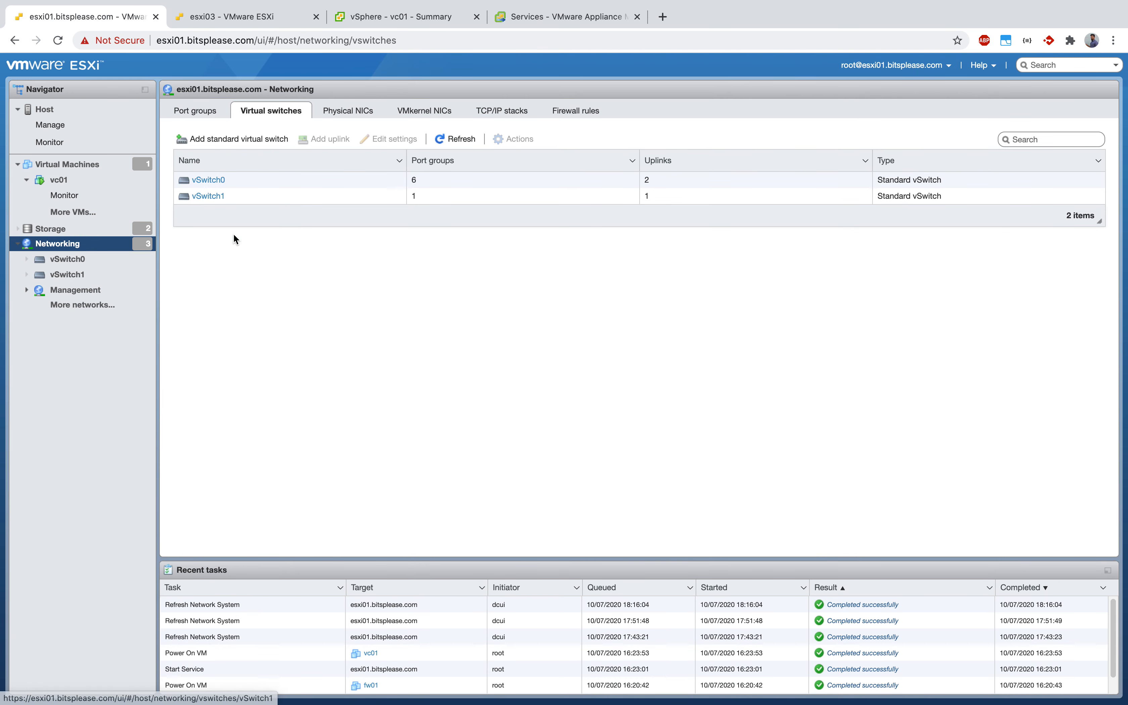
pyautogui.hotkey('ctrl', 'Tab')
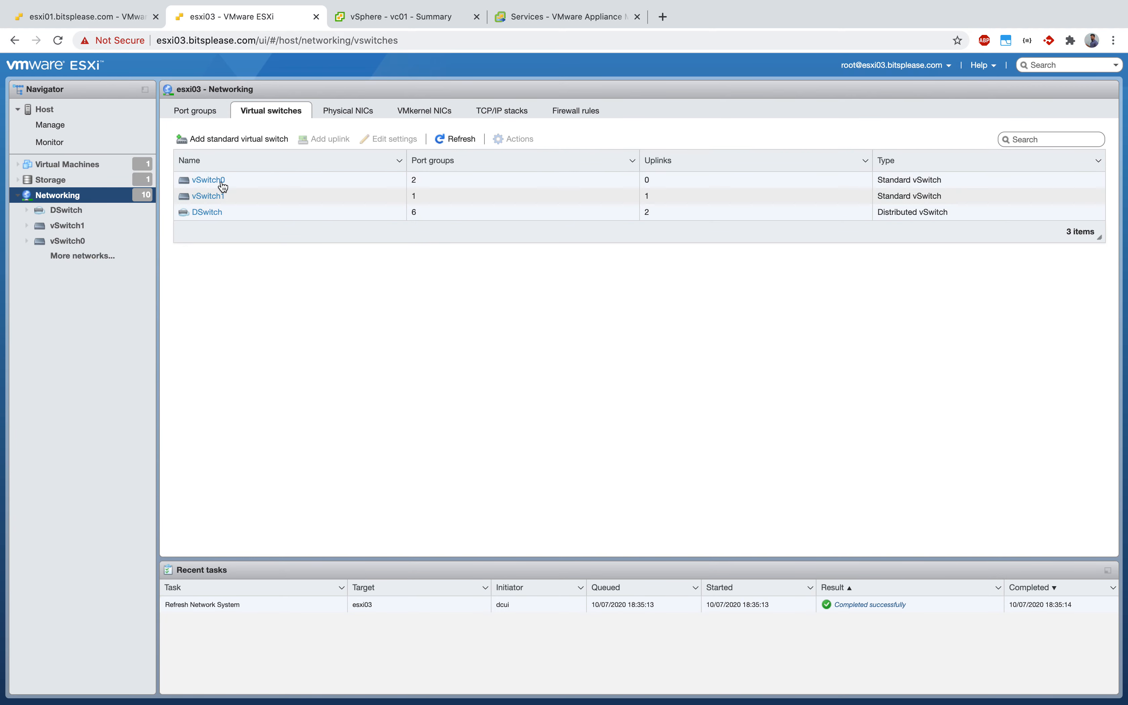
pyautogui.click(209, 181)
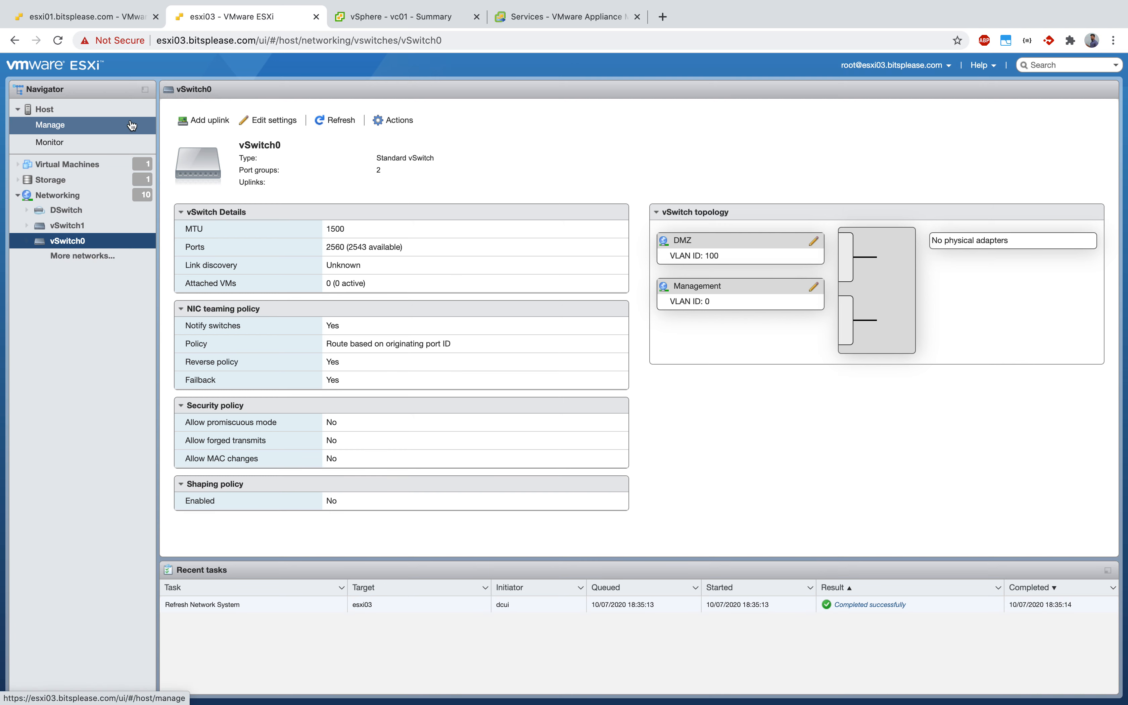
# Return to the vSphere Client, open vc01's configuration with a shorter Recent Tasks pane, and select the host esxi03.bitsplease.com
pyautogui.click(411, 17)
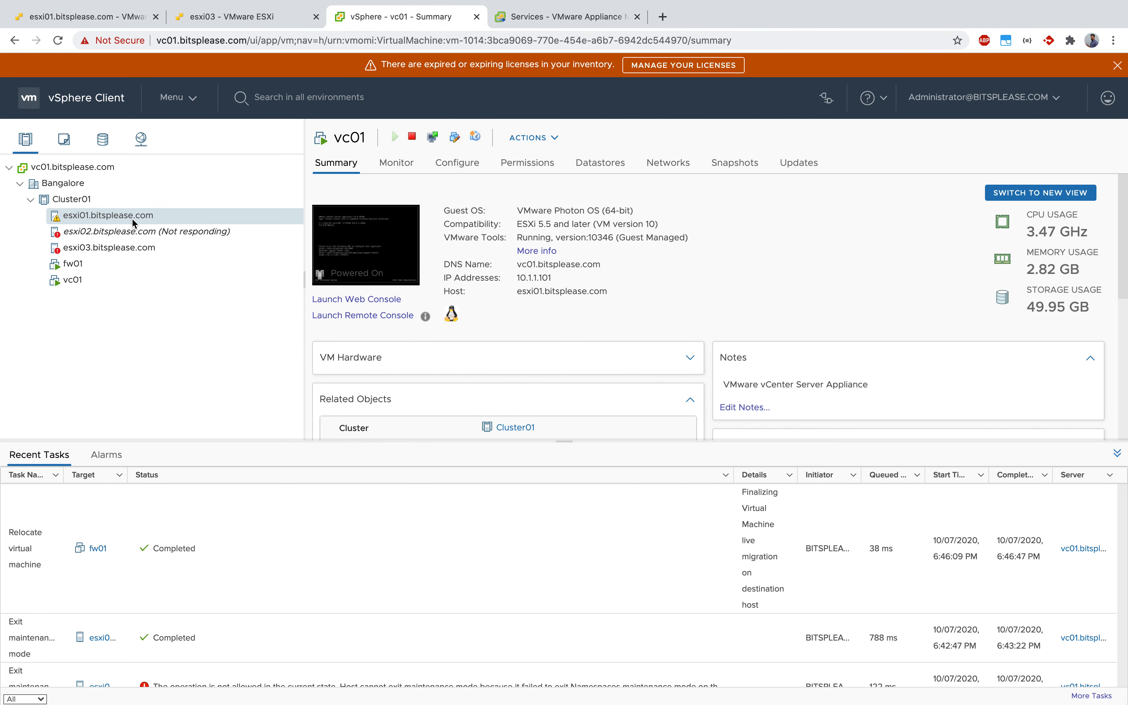
pyautogui.click(455, 164)
pyautogui.moveTo(639, 440); pyautogui.dragTo(618, 589)
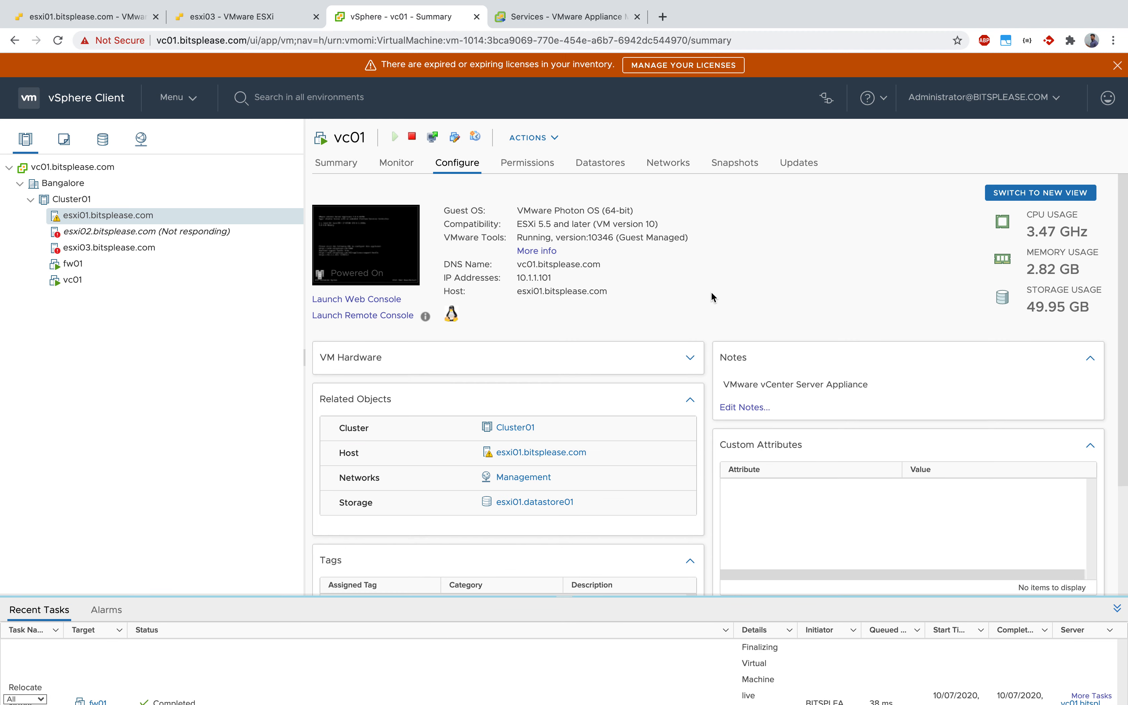
pyautogui.click(445, 170)
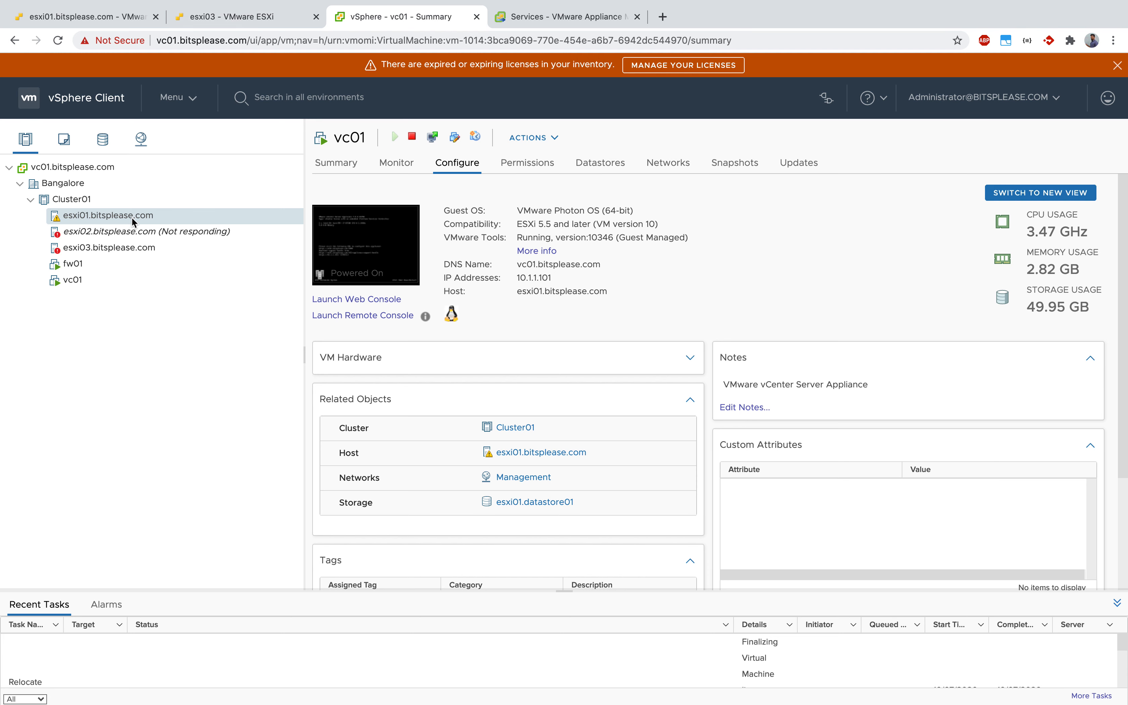
pyautogui.click(143, 251)
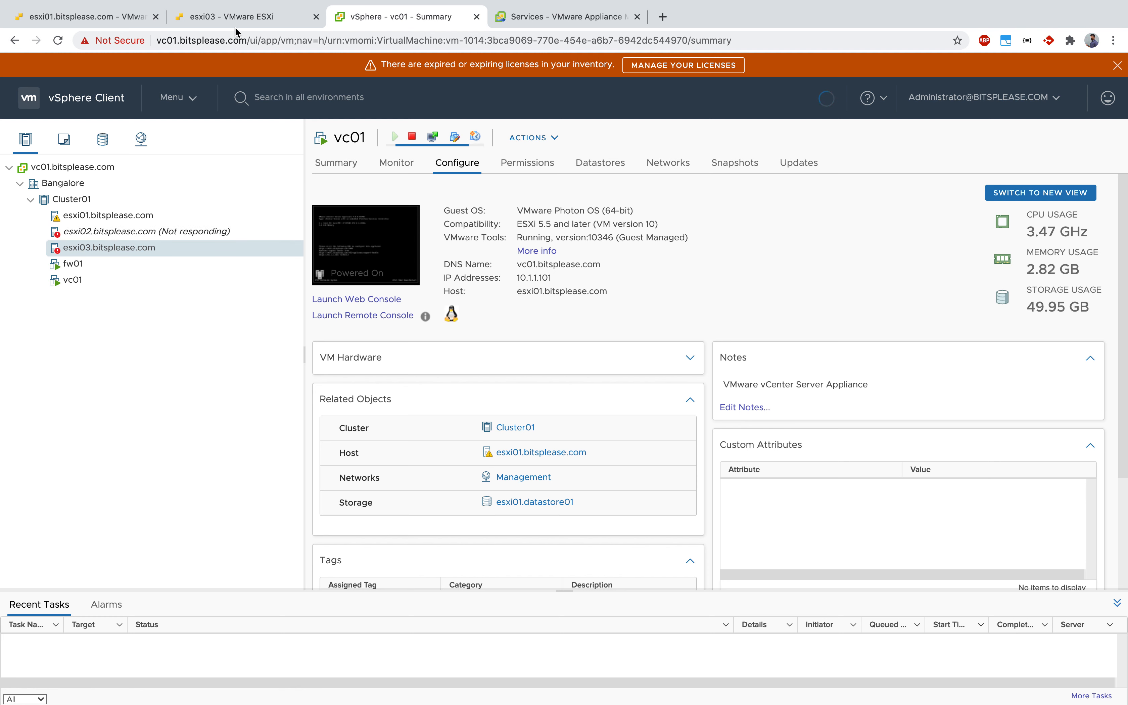
# Review the DSwitch topology in esxi03's ESXi host client, from the dManagement port group down to dDMZ
pyautogui.click(210, 18)
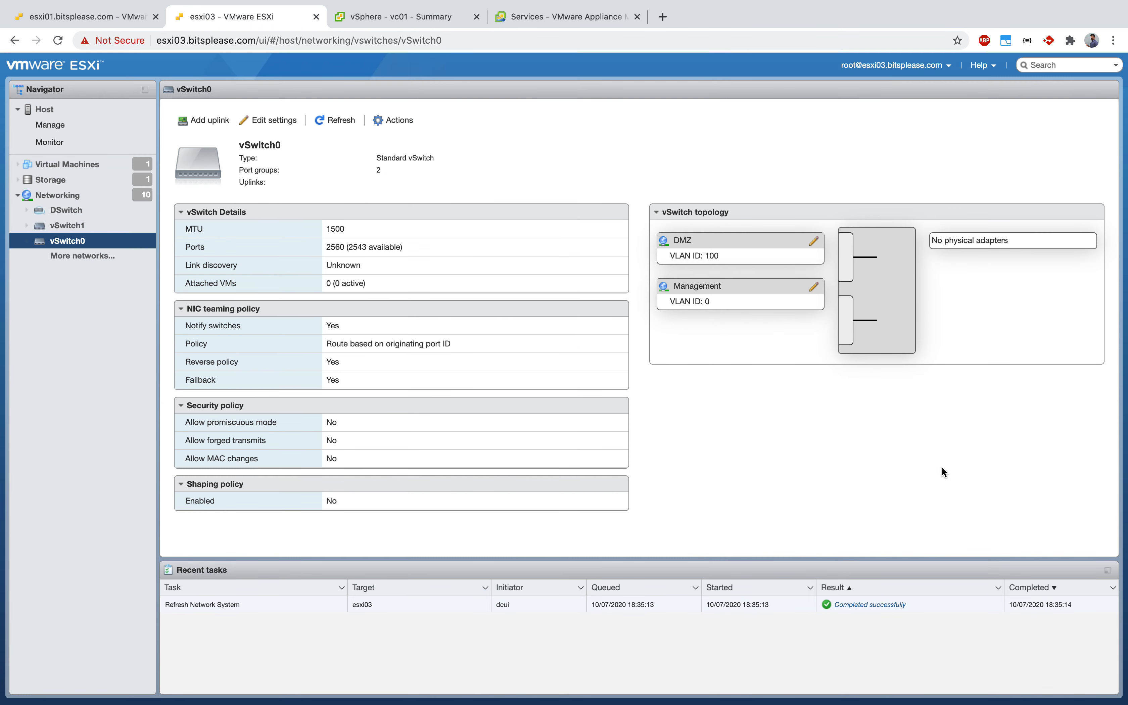
pyautogui.click(107, 216)
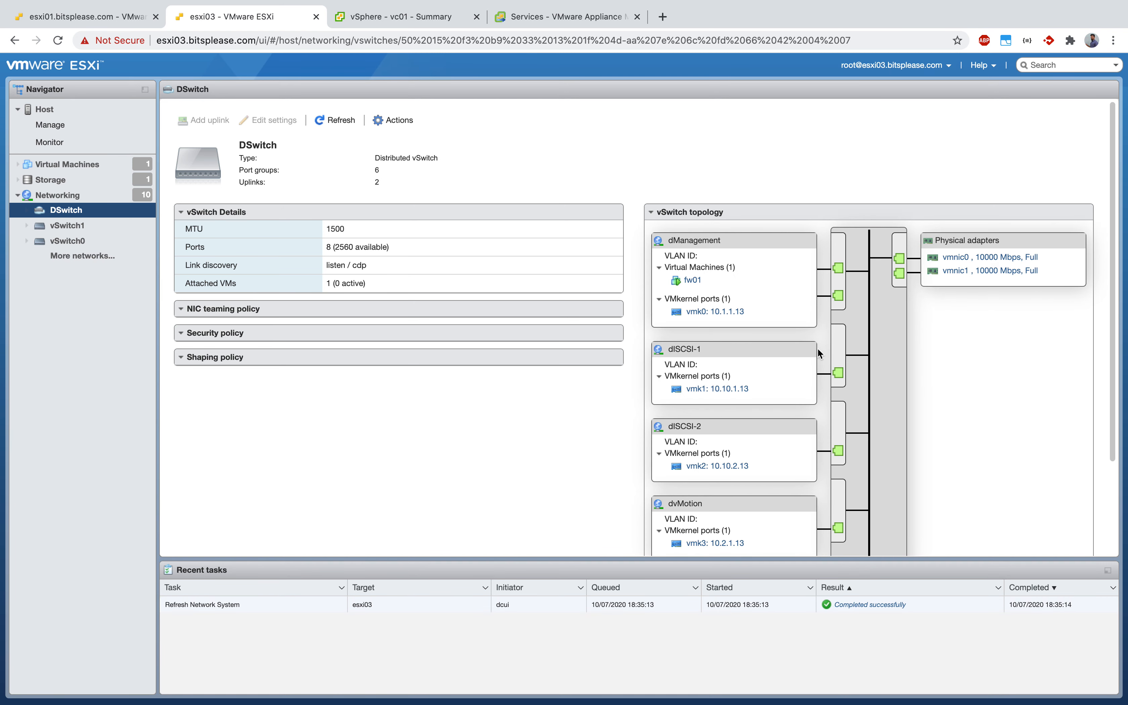
pyautogui.scroll(-3, 819, 361)
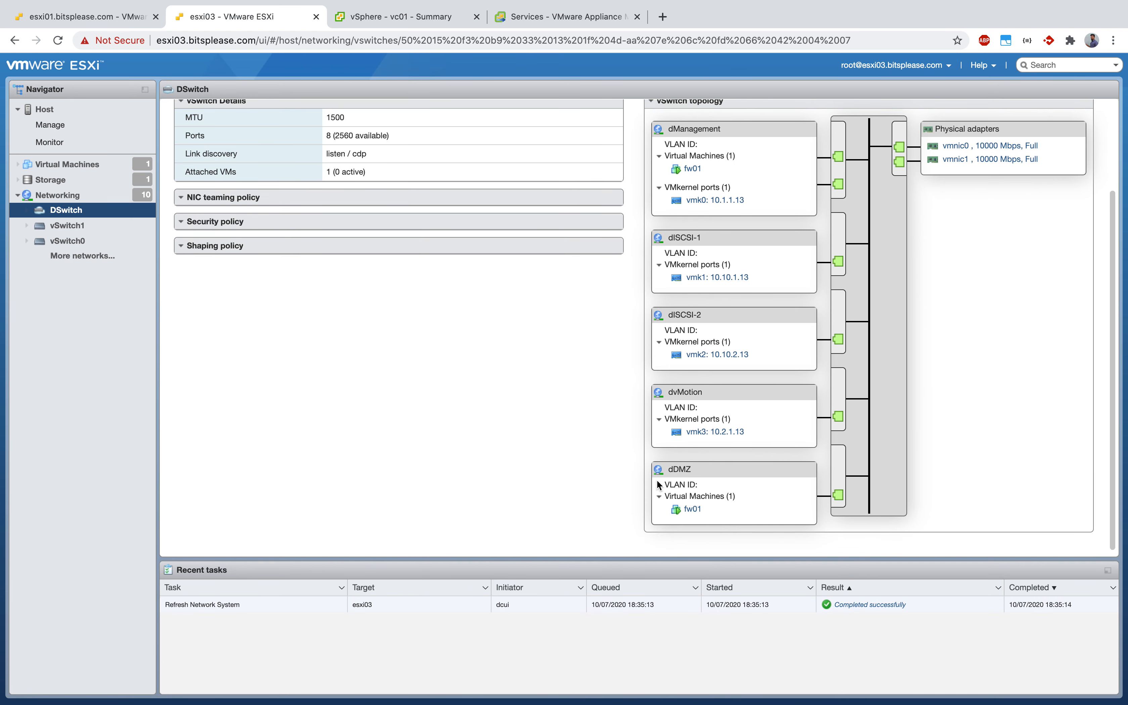
pyautogui.scroll(2, 731, 482)
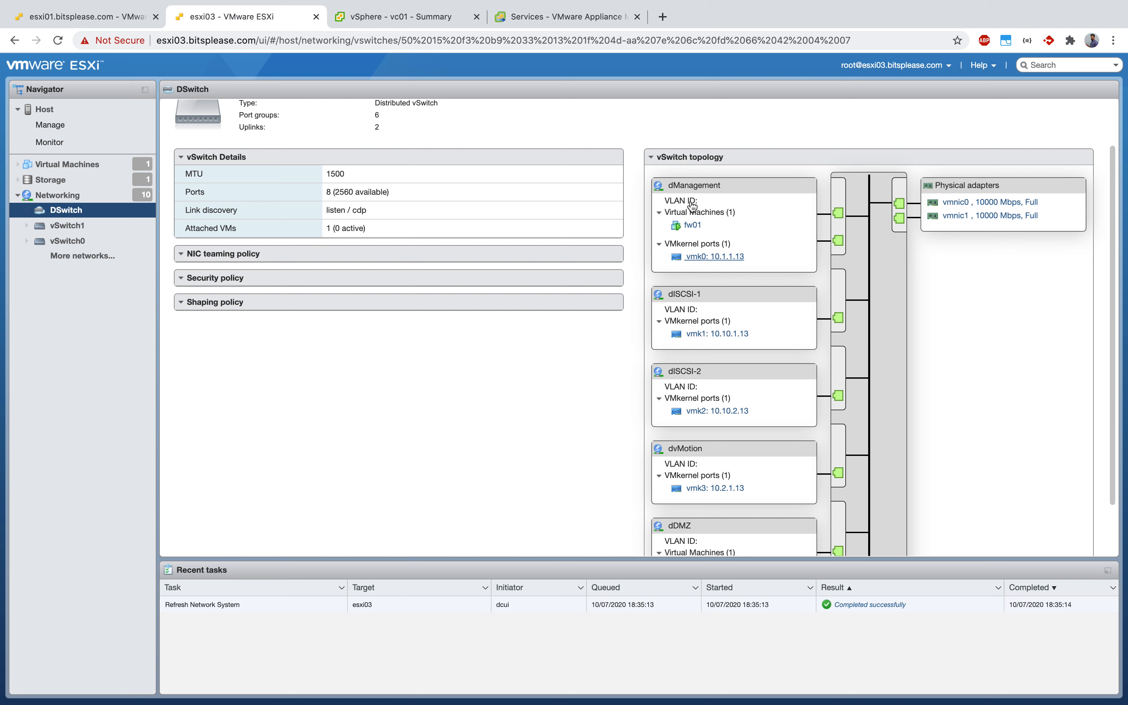
pyautogui.scroll(-2, 915, 365)
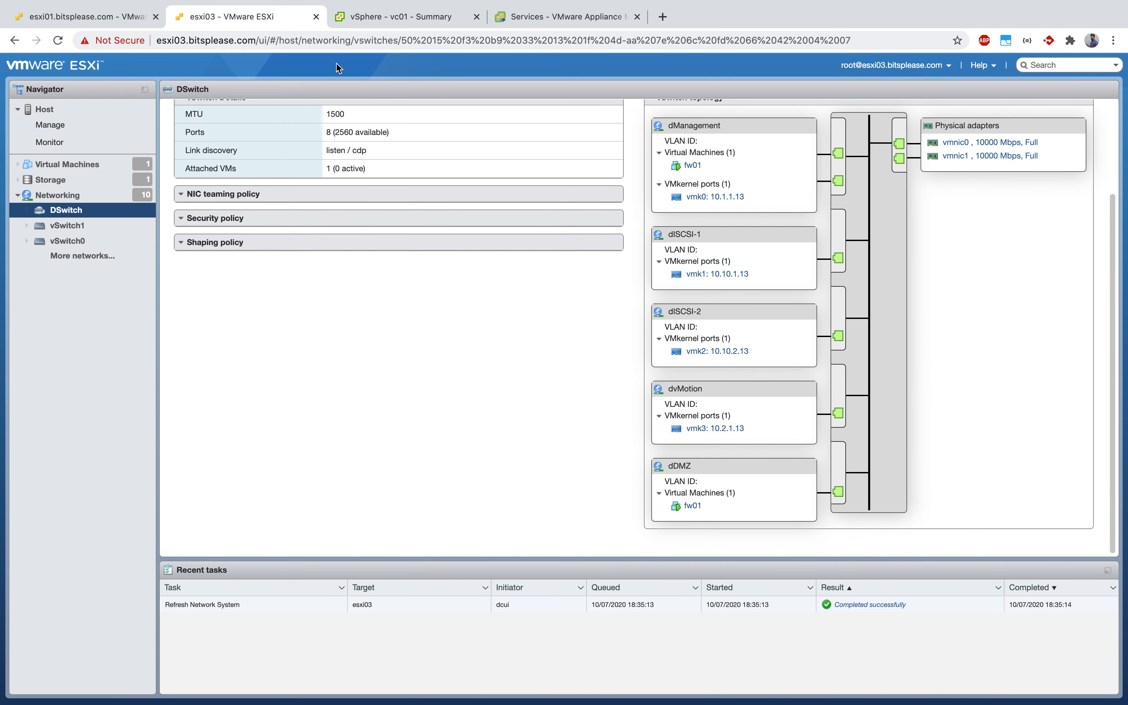
# Check the services in vCenter Server Management, and switch to the VMware Distributed switch diagram in OneNote with Text Mode active
pyautogui.click(540, 19)
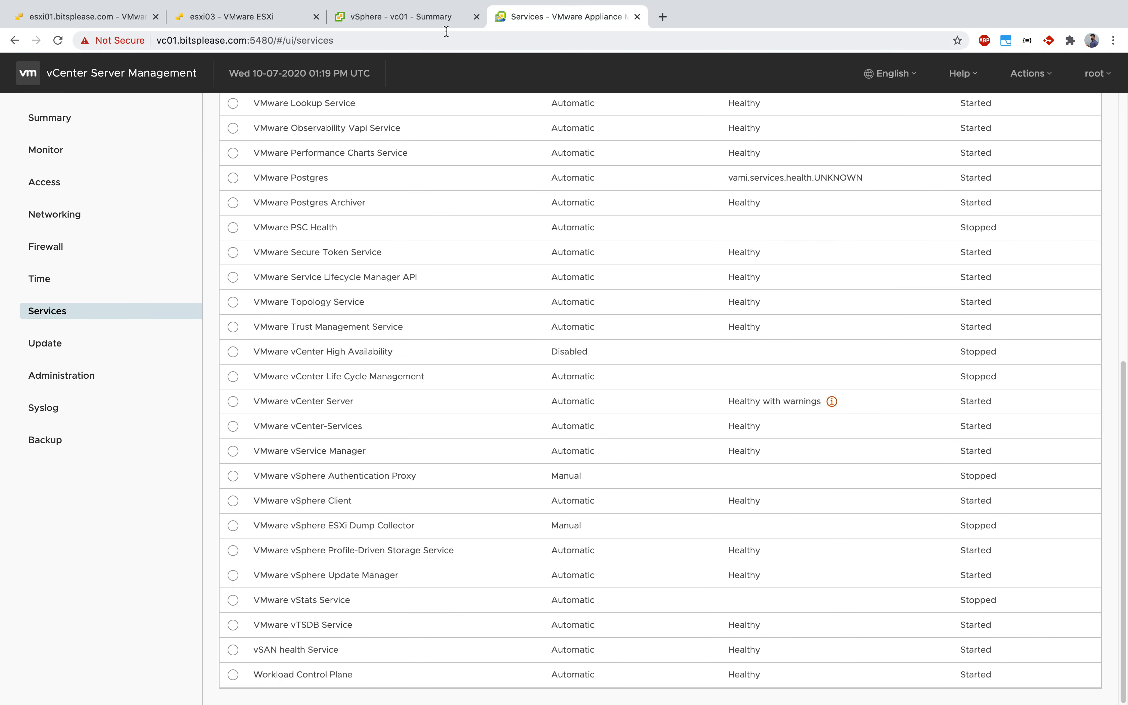
pyautogui.click(433, 19)
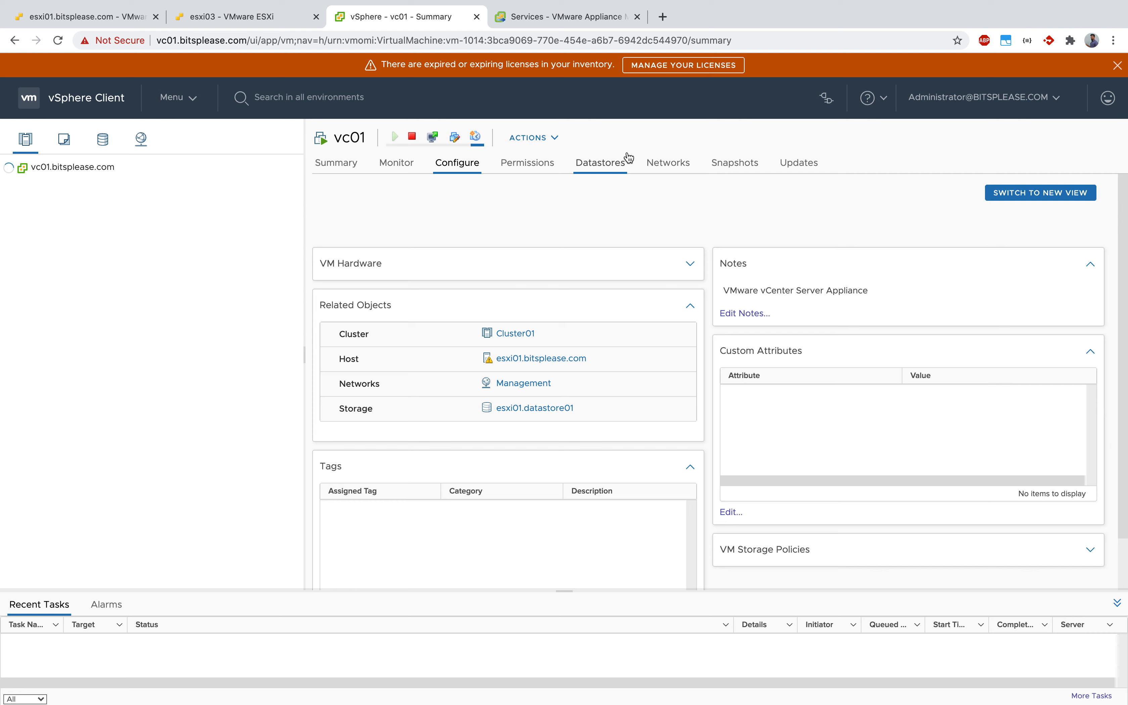
pyautogui.hotkey('ctrl', 'Up')
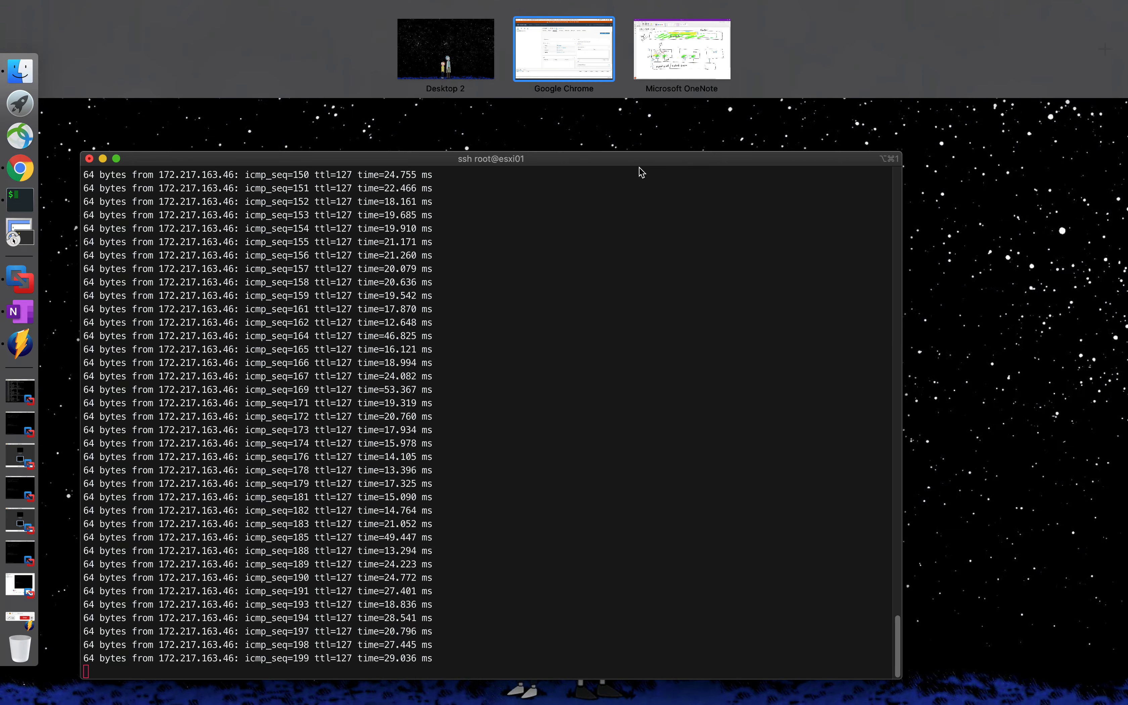
pyautogui.click(694, 38)
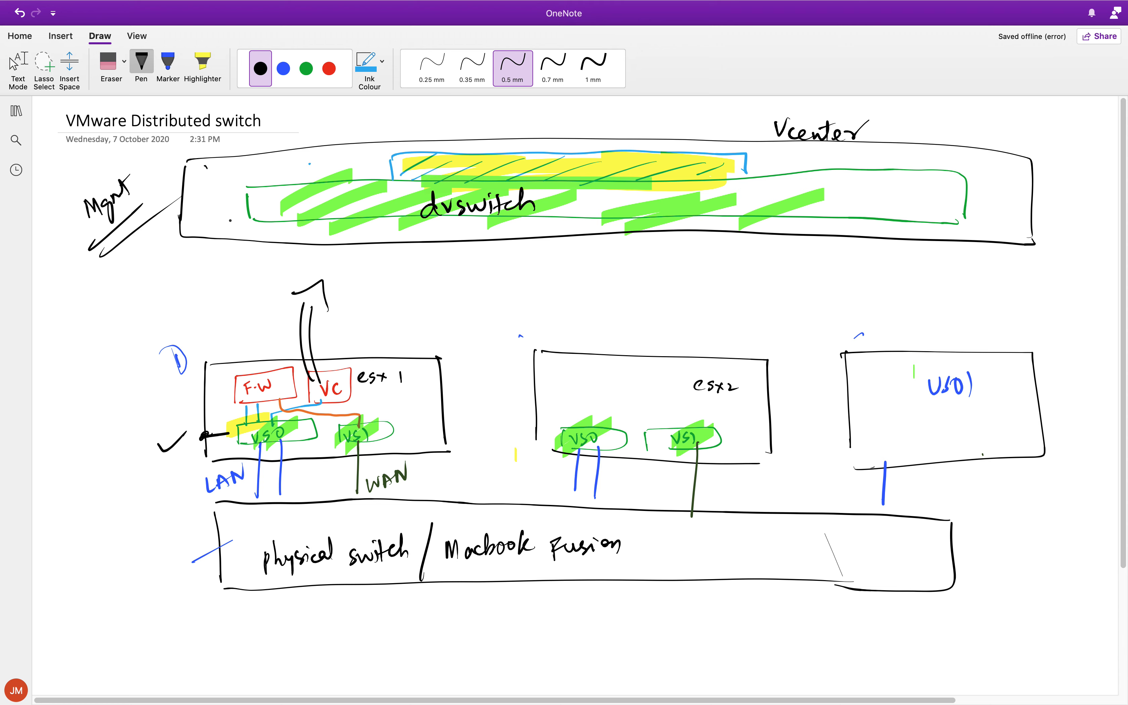
pyautogui.click(17, 66)
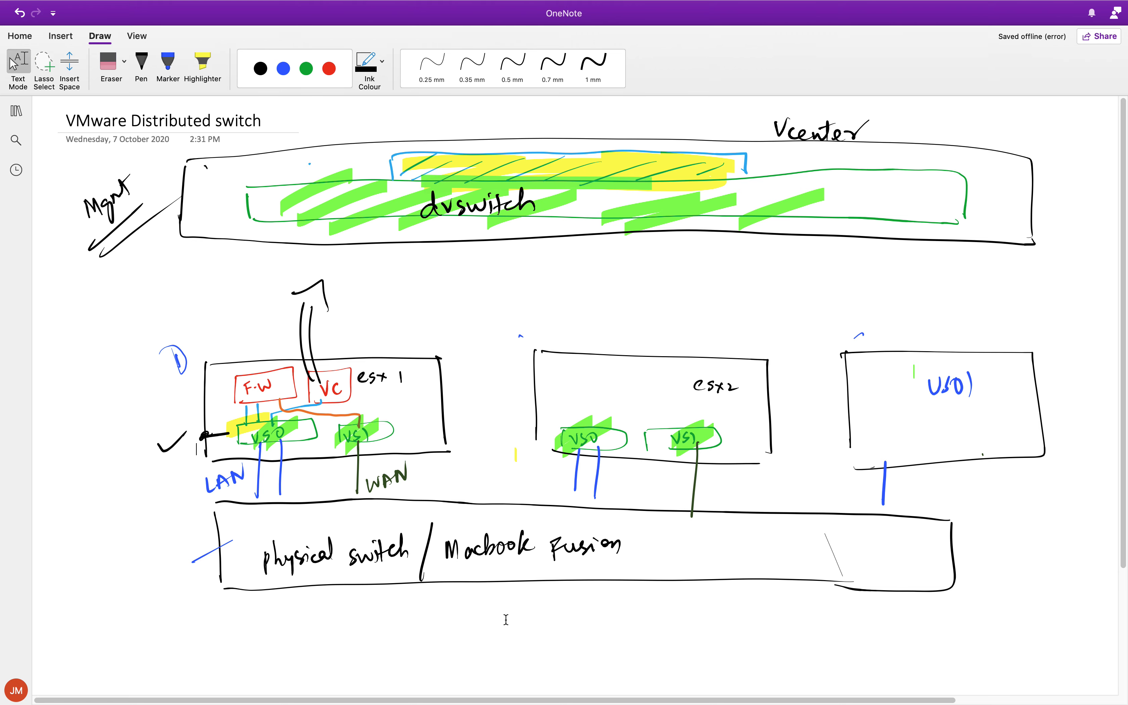
# Switch to the iTerm2 SSH session on esxi01 and stop the running google.com ping
pyautogui.hotkey('ctrl', 'Up')
pyautogui.click(291, 582)
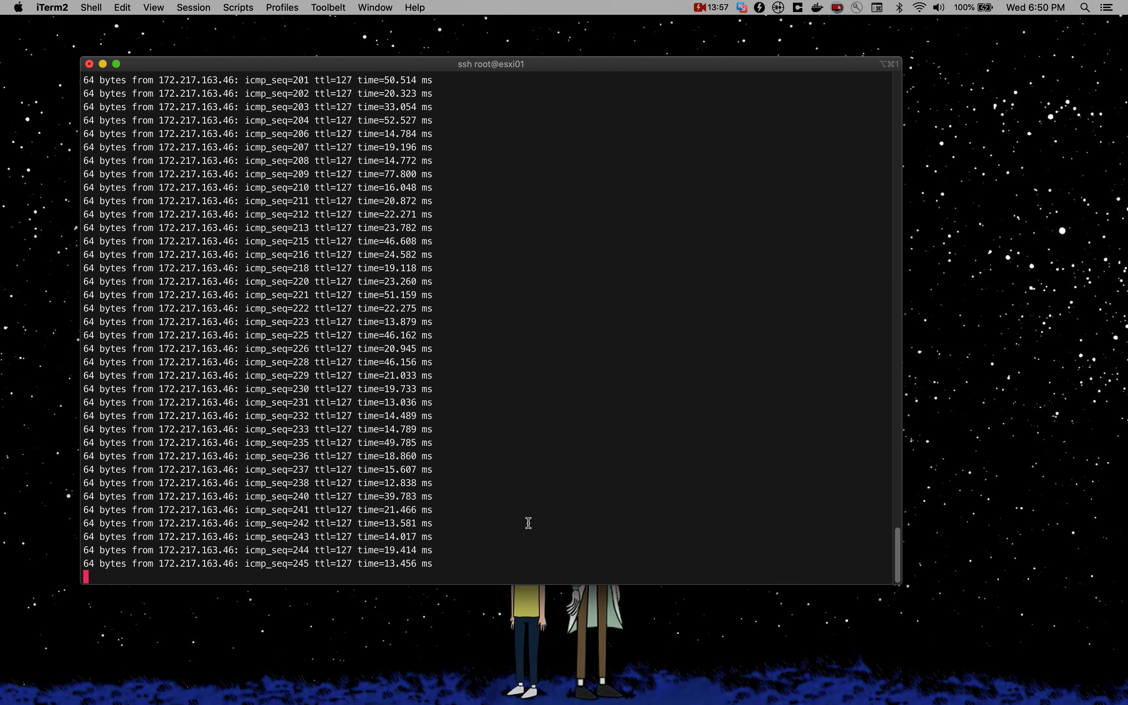
pyautogui.hotkey('ctrl', 'c')
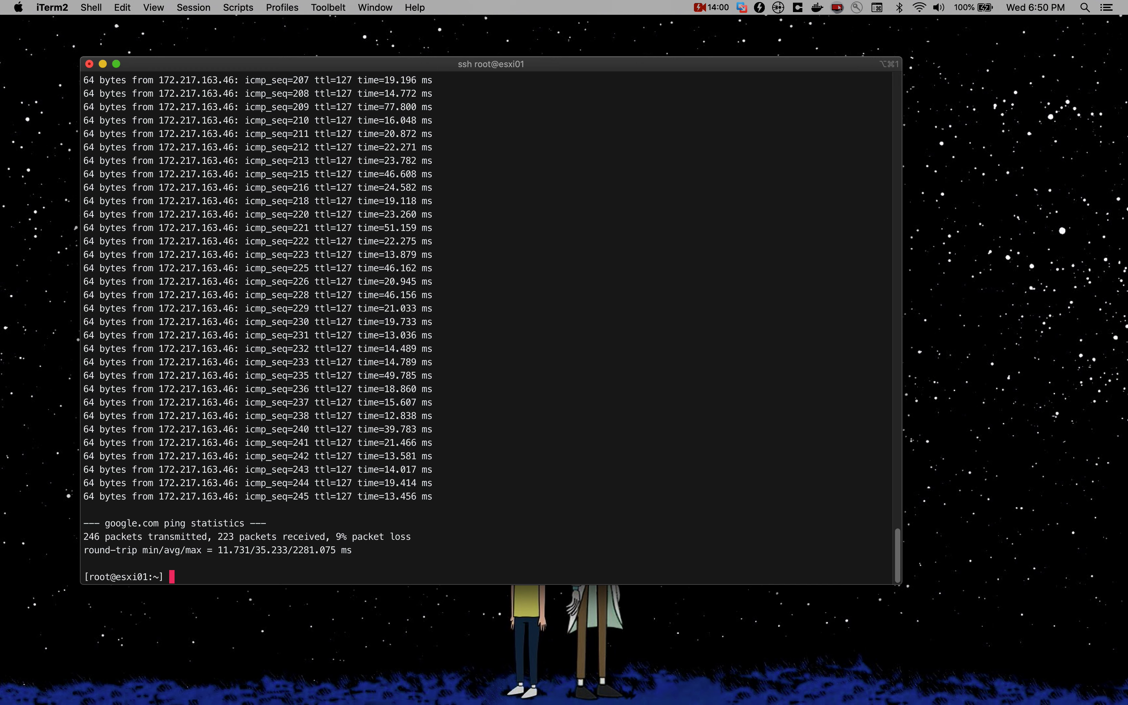
pyautogui.press('super+Tab')
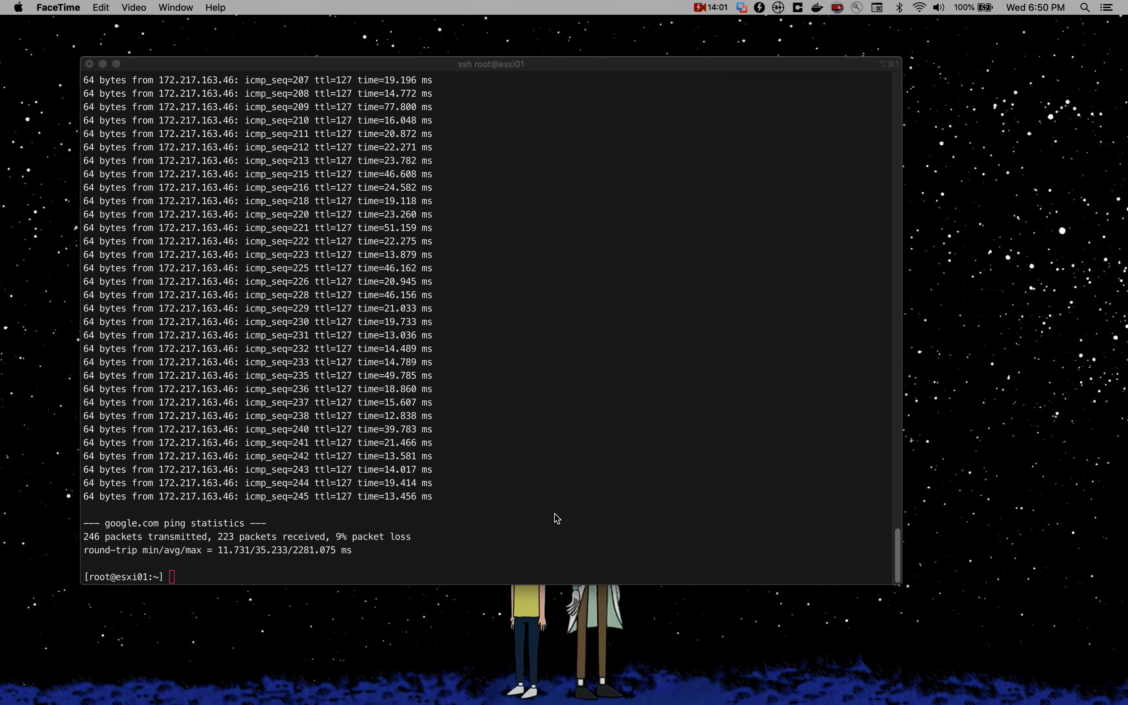
pyautogui.click(555, 514)
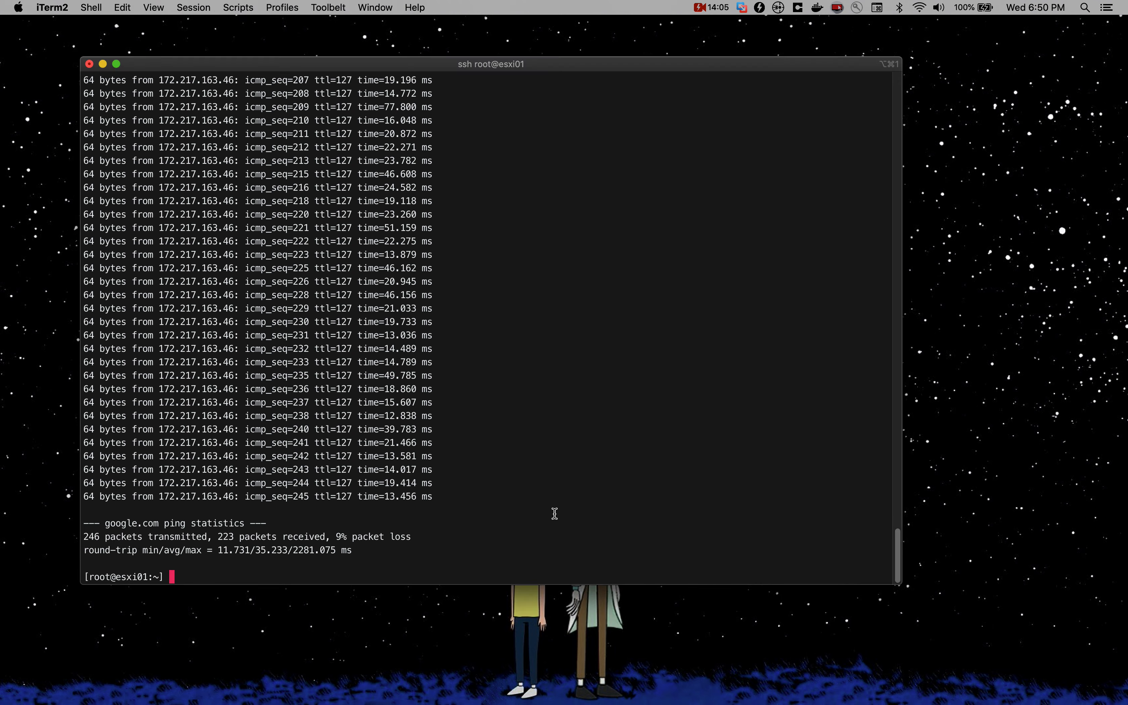
pyautogui.press('super+Tab')
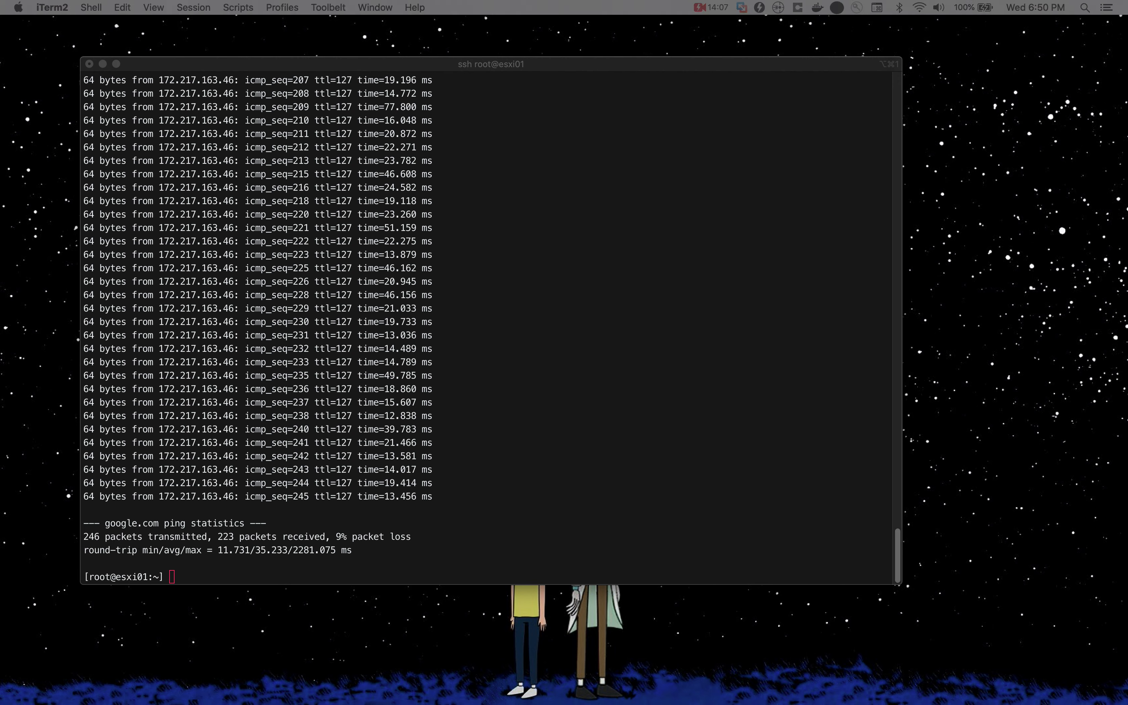